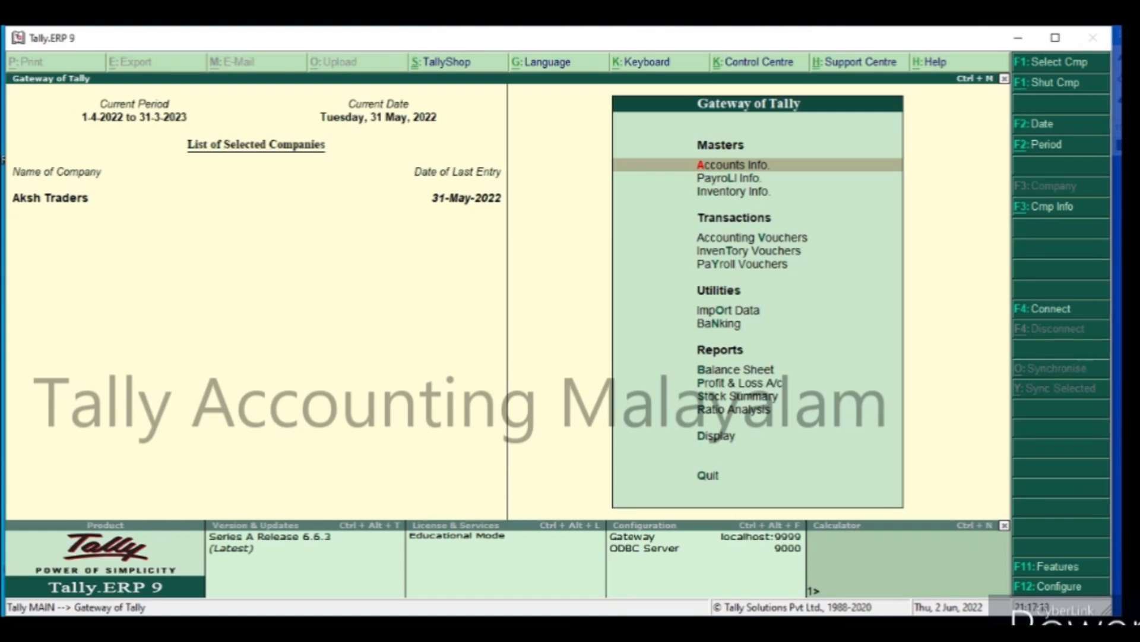
In the company's accounting features, activate interest calculation and enable the use of advanced parameters.
{"action": "left_click", "coordinate": [1037, 567]}
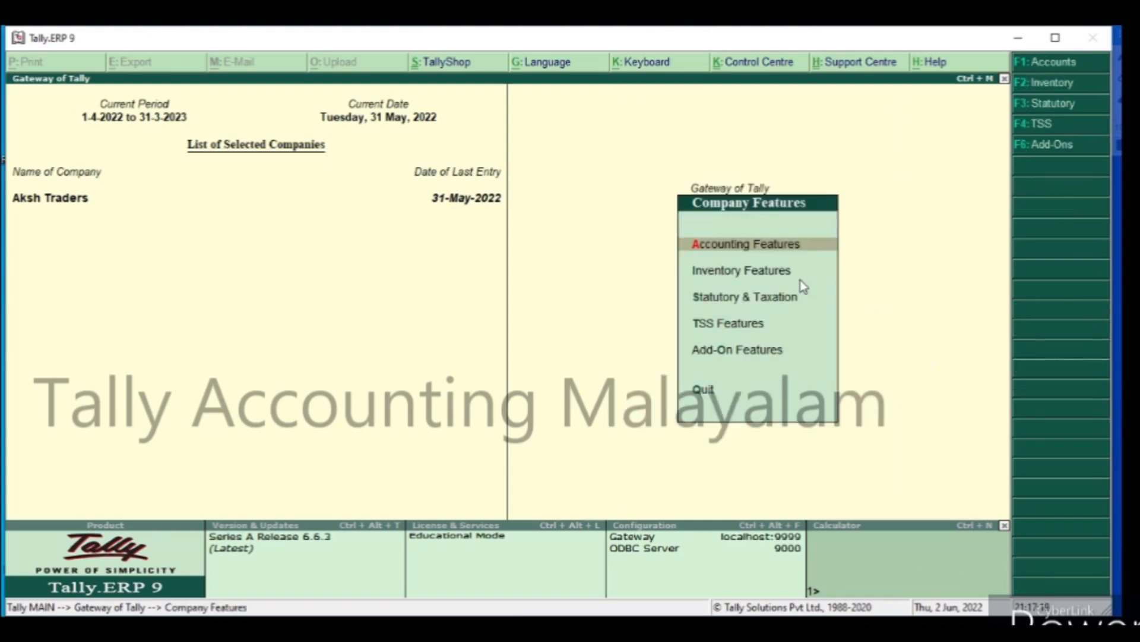
{"action": "left_click", "coordinate": [754, 249]}
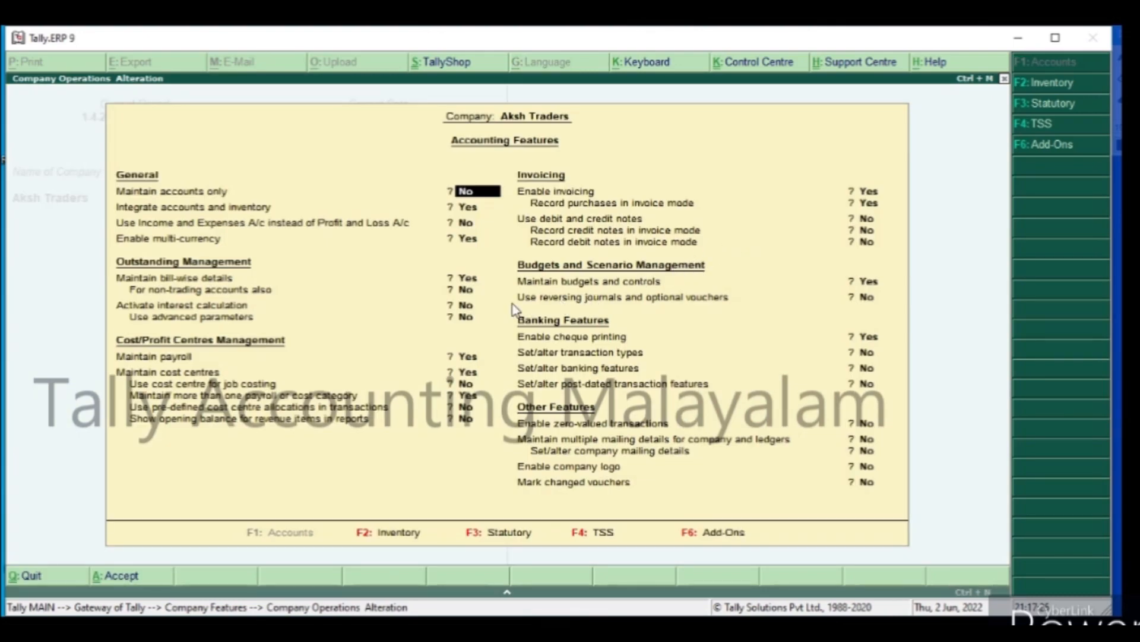
{"action": "key", "text": "Return"}
{"action": "key", "text": "Return"}
{"action": "key", "text": "Return"}
{"action": "key", "text": "Return"}
{"action": "key", "text": "Return"}
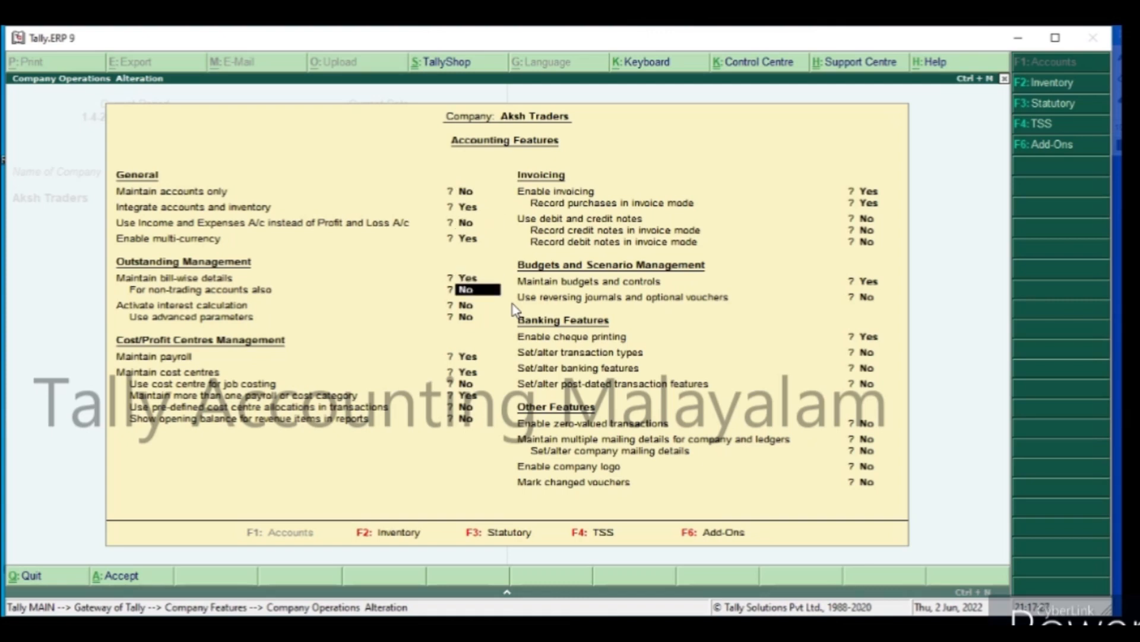
{"action": "key", "text": "Return"}
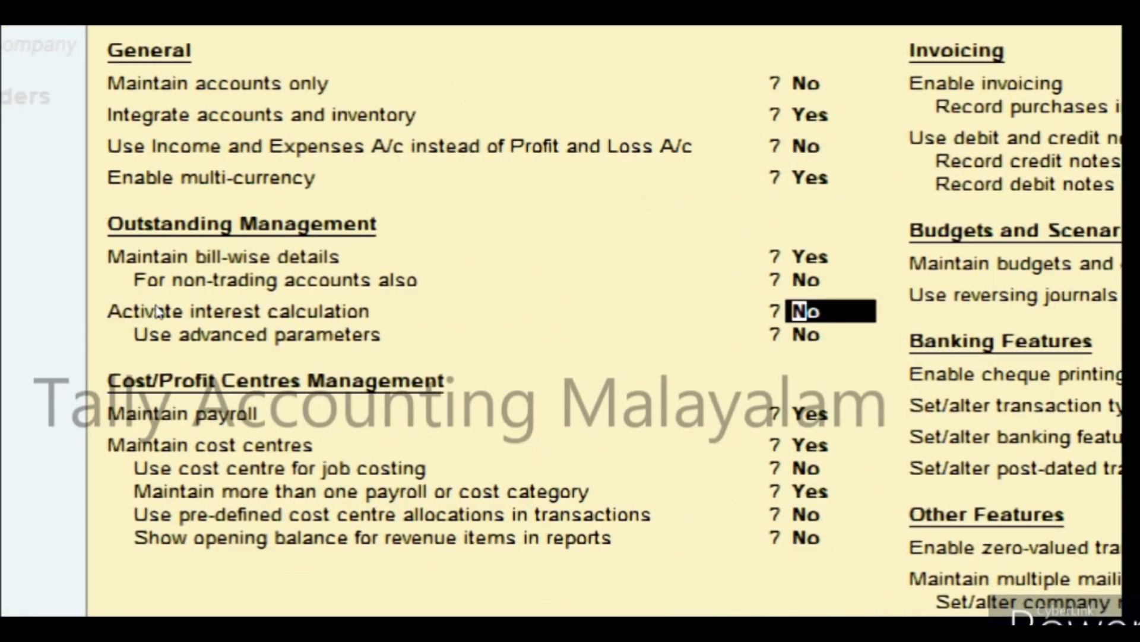
{"action": "type", "text": "y"}
{"action": "key", "text": "Return"}
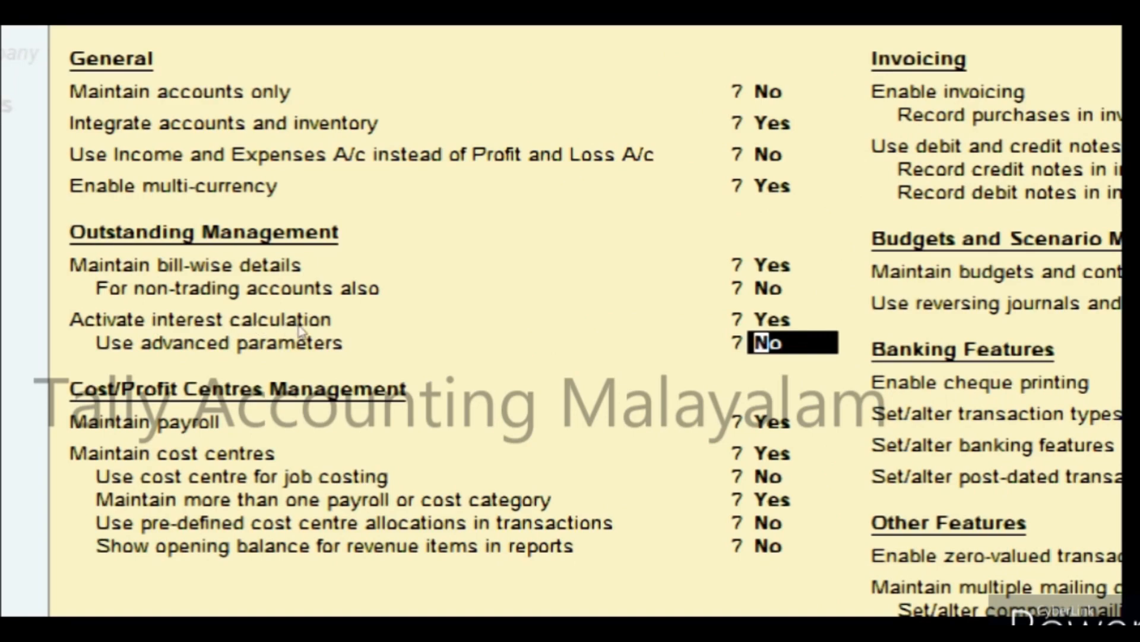
{"action": "type", "text": "y"}
{"action": "key", "text": "Return"}
Save the accounting features and return to the Gateway of Tally.
{"action": "key", "text": "Return"}
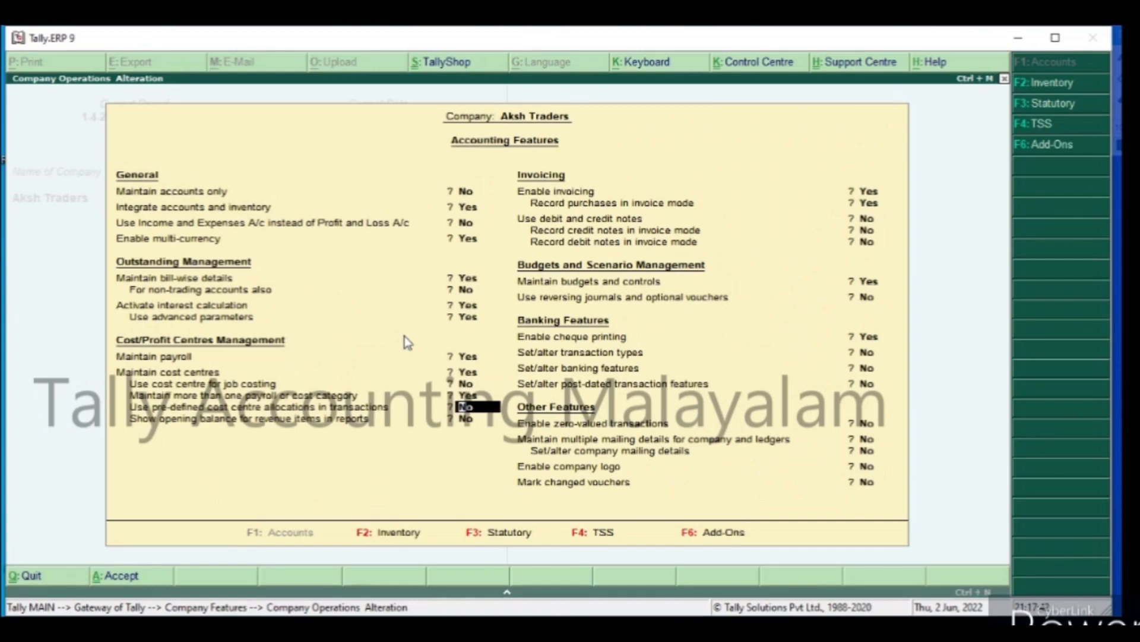
{"action": "key", "text": "Return"}
{"action": "key", "text": "Return"}
{"action": "key", "text": "Return"}
{"action": "key", "text": "Return"}
{"action": "key", "text": "Return"}
{"action": "key", "text": "Return"}
{"action": "key", "text": "Return"}
{"action": "key", "text": "Return"}
{"action": "key", "text": "Return"}
{"action": "key", "text": "Return"}
{"action": "key", "text": "Return"}
{"action": "key", "text": "Return"}
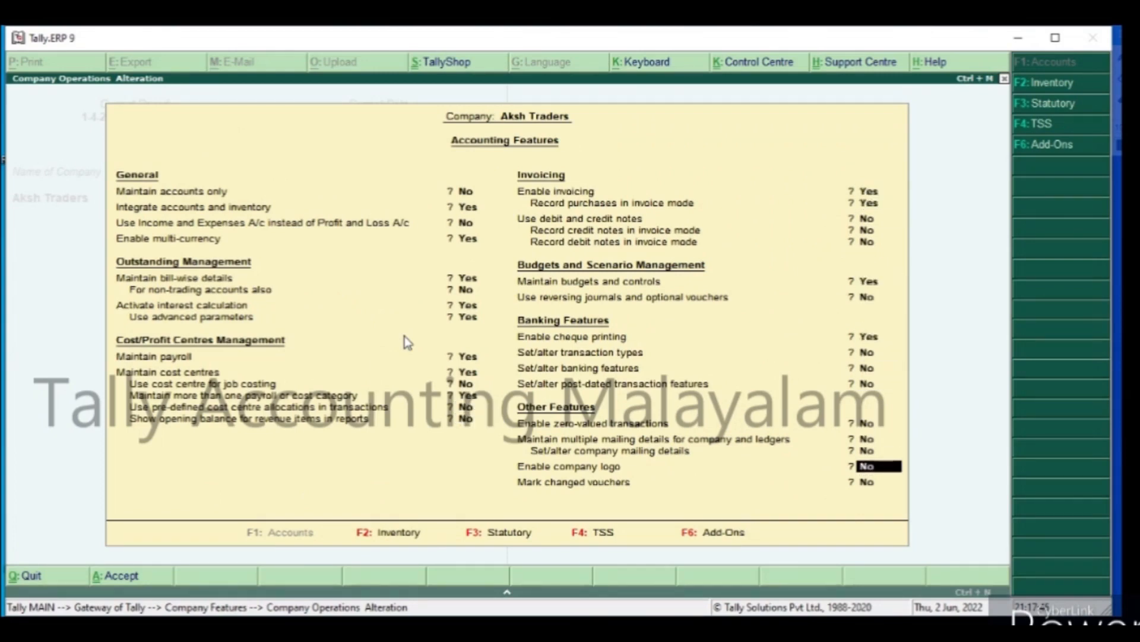
{"action": "key", "text": "Return"}
{"action": "key", "text": "Return"}
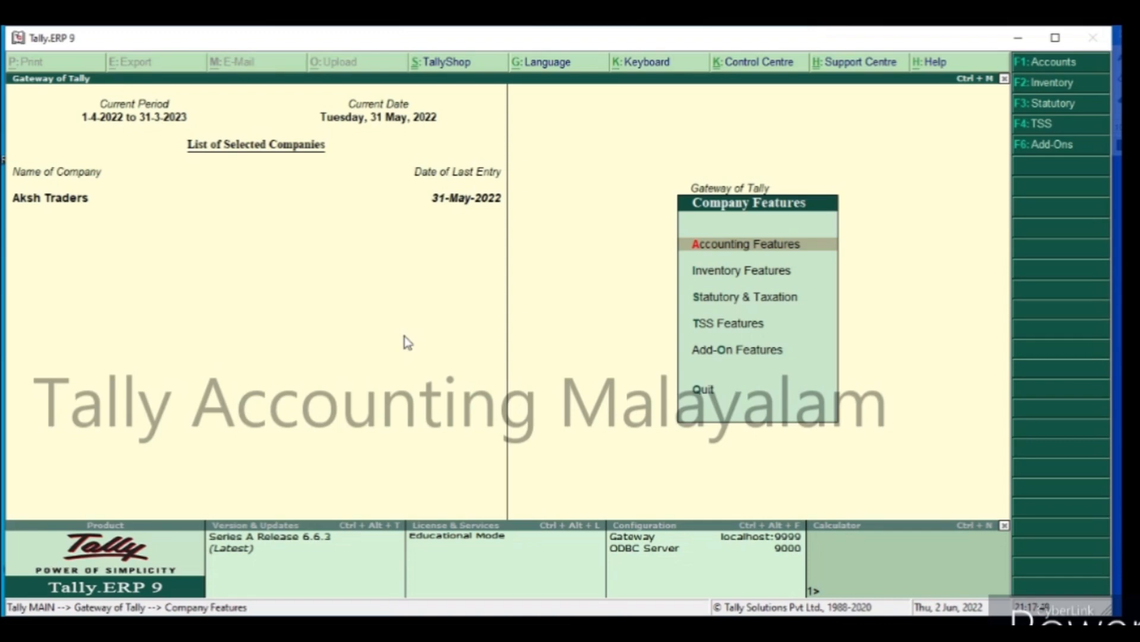
{"action": "key", "text": "Escape"}
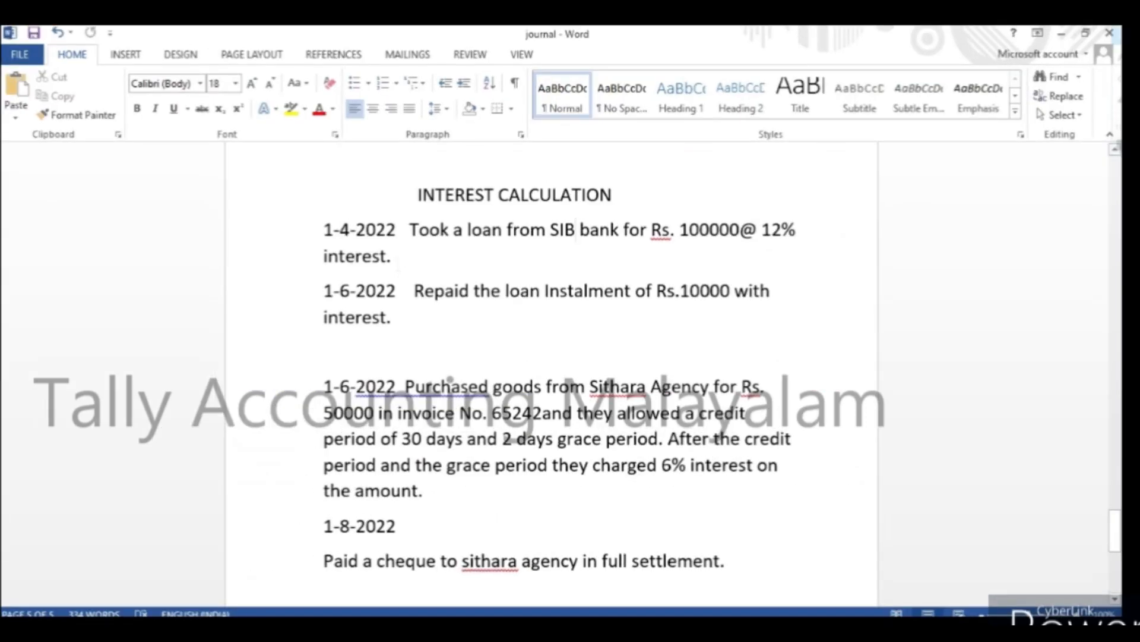
Switch from Word to Tally.ERP 9 and open a new receipt voucher.
{"action": "key", "text": "alt+Tab"}
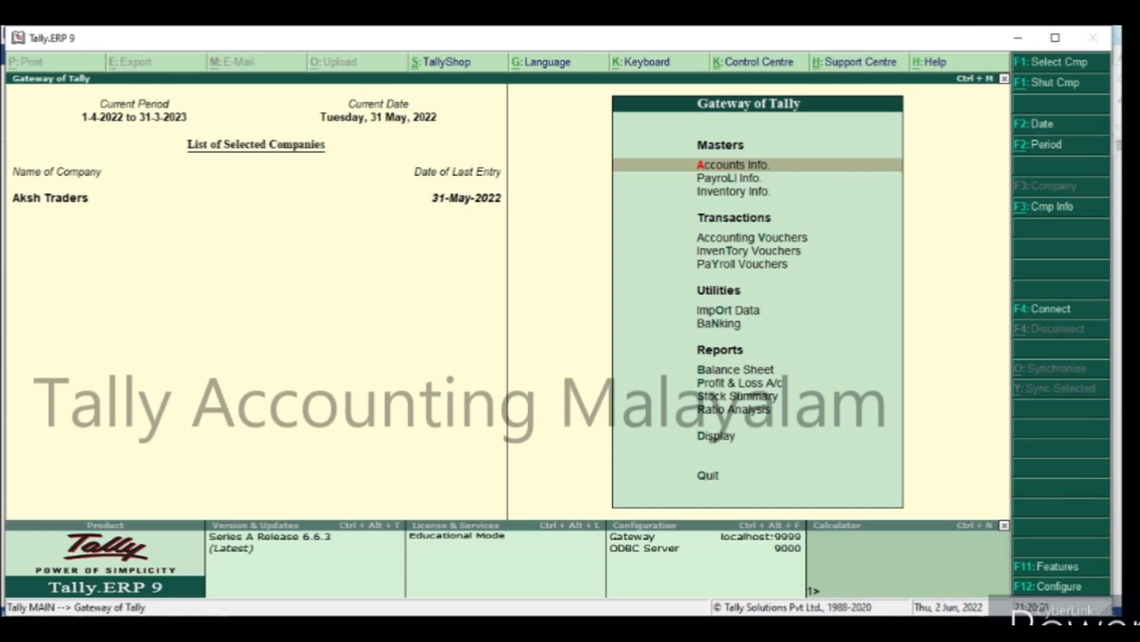
{"action": "key", "text": "v"}
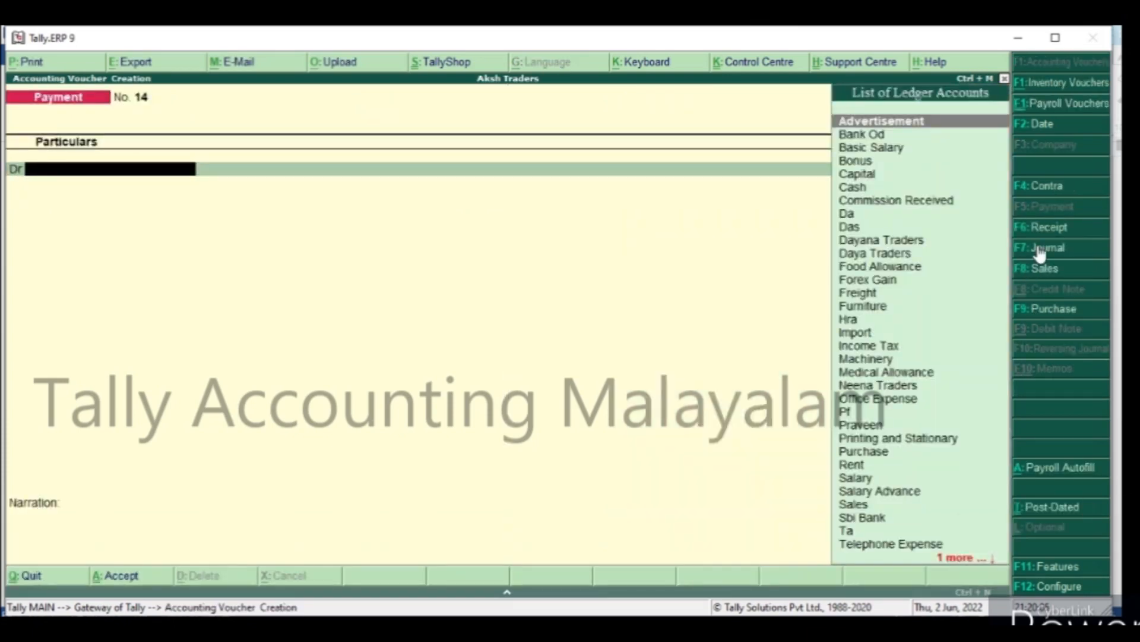
{"action": "left_click", "coordinate": [1050, 229]}
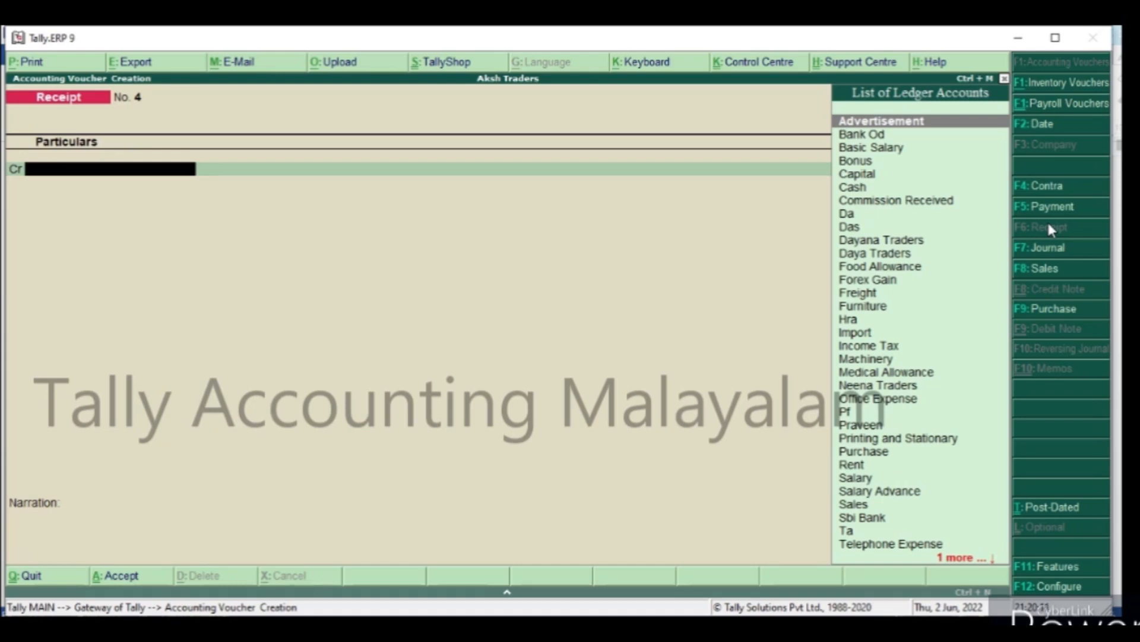
Start a new ledger from the voucher's credit line, named Sib Bank Loan, under the Loans (Liability) group.
{"action": "key", "text": "alt+c"}
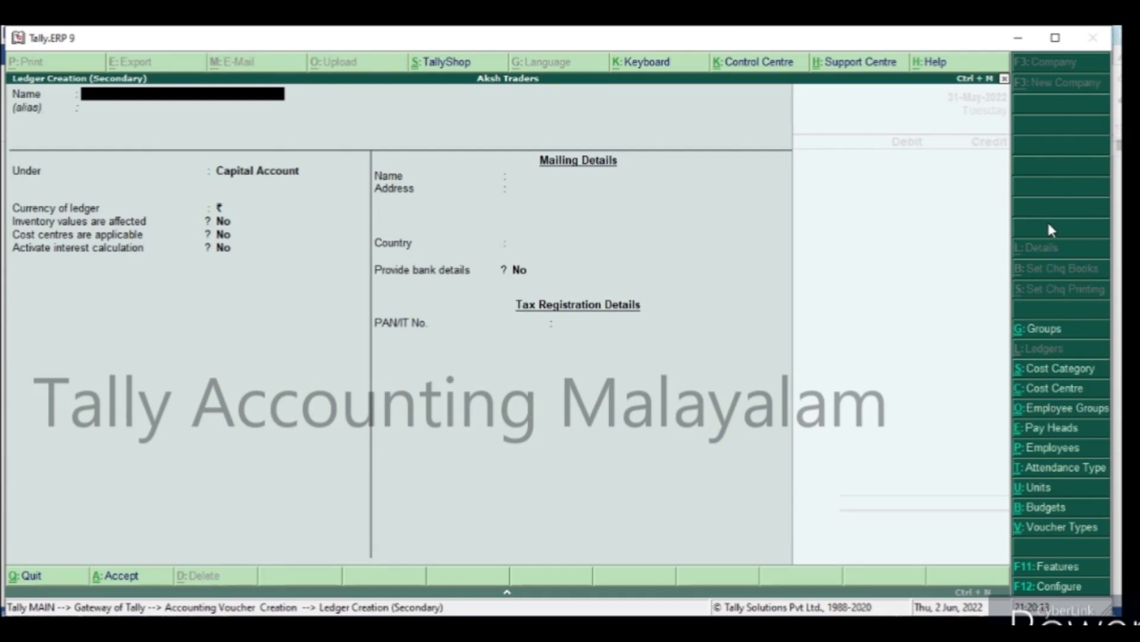
{"action": "type", "text": "Sib Bank Loan"}
{"action": "key", "text": "Return"}
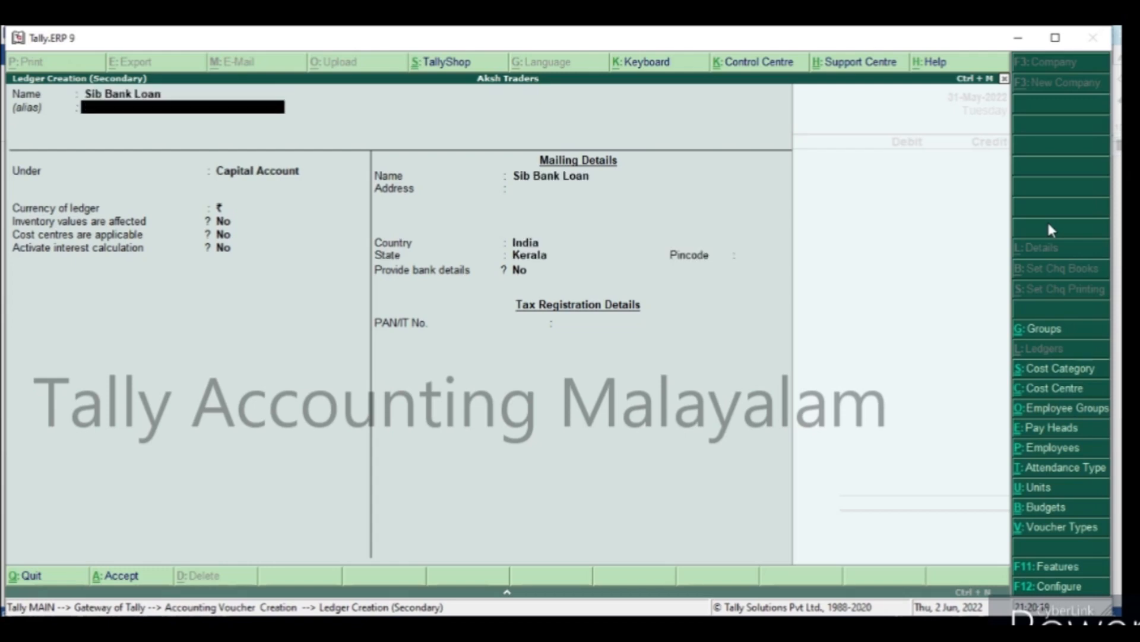
{"action": "key", "text": "Return"}
{"action": "type", "text": "L"}
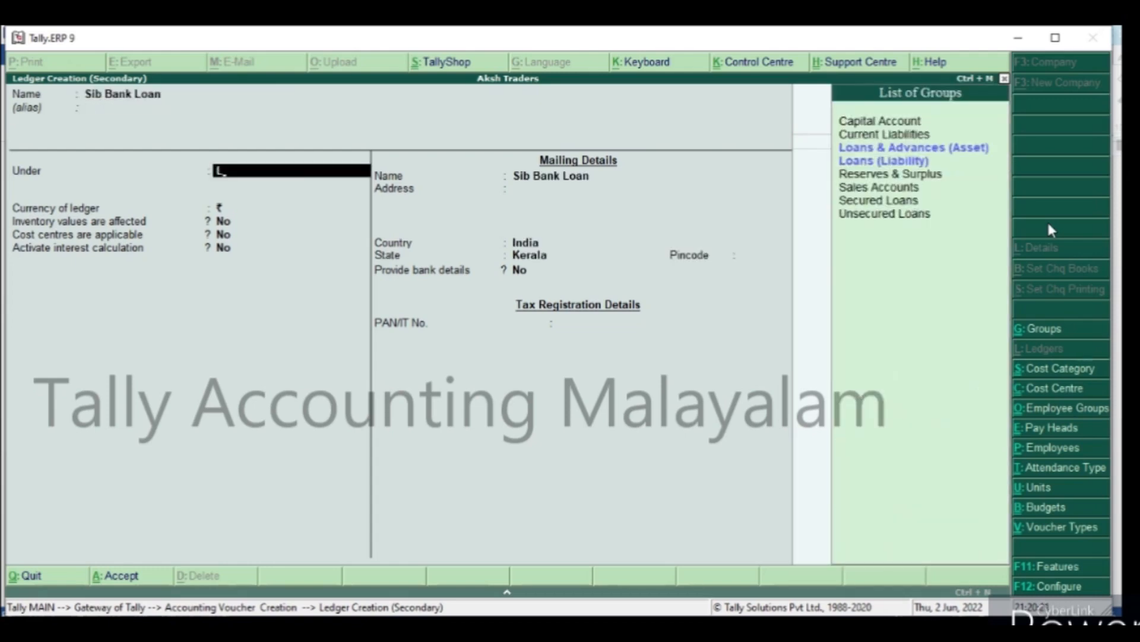
{"action": "key", "text": "Down"}
{"action": "key", "text": "Down"}
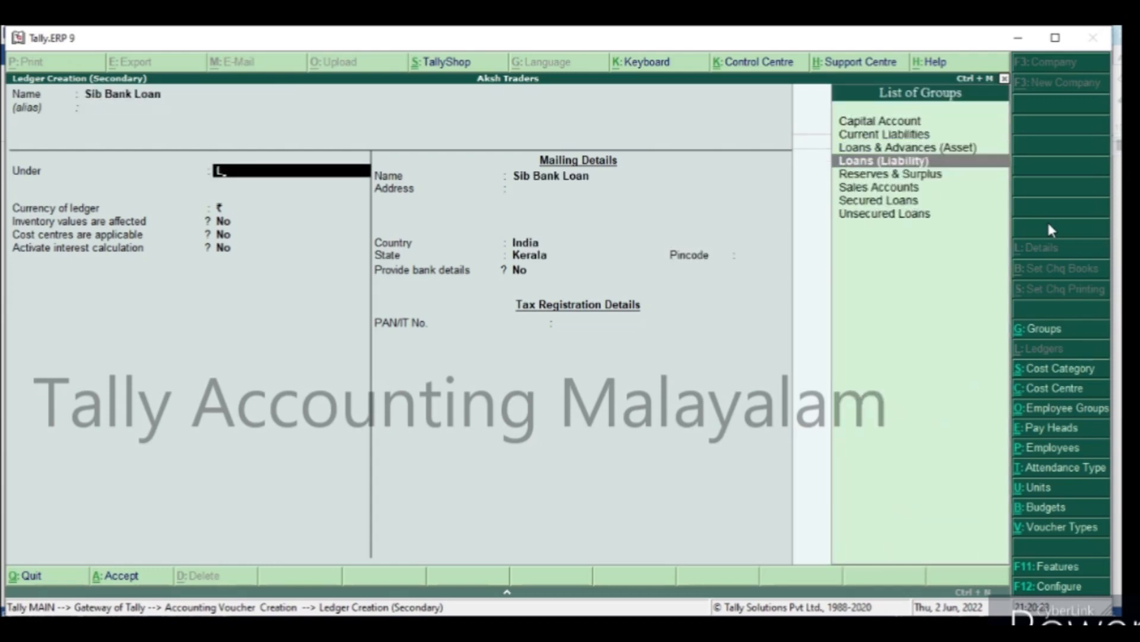
{"action": "key", "text": "Return"}
{"action": "key", "text": "Return"}
{"action": "key", "text": "Return"}
{"action": "key", "text": "Return"}
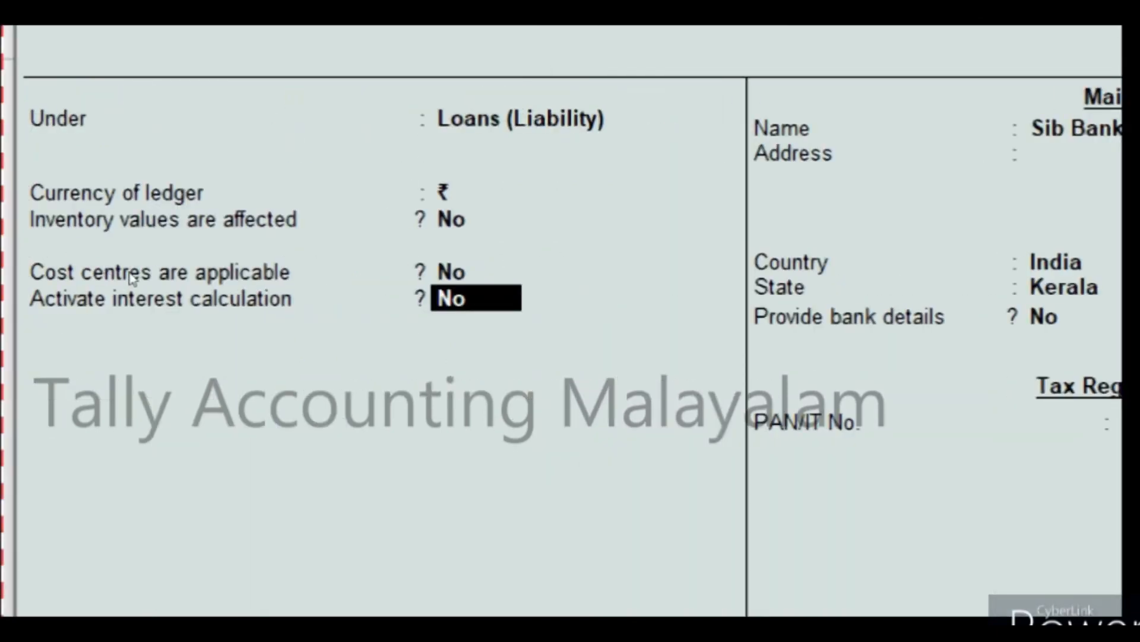
Activate interest calculation for the loan ledger and include the transaction date for amounts added.
{"action": "type", "text": "y"}
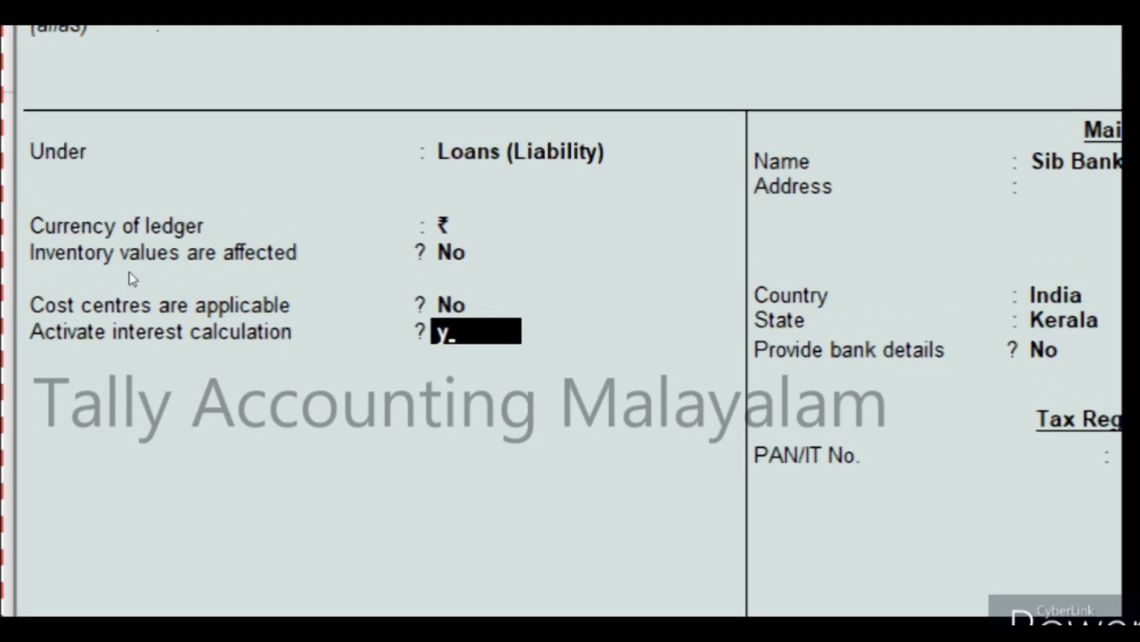
{"action": "key", "text": "Return"}
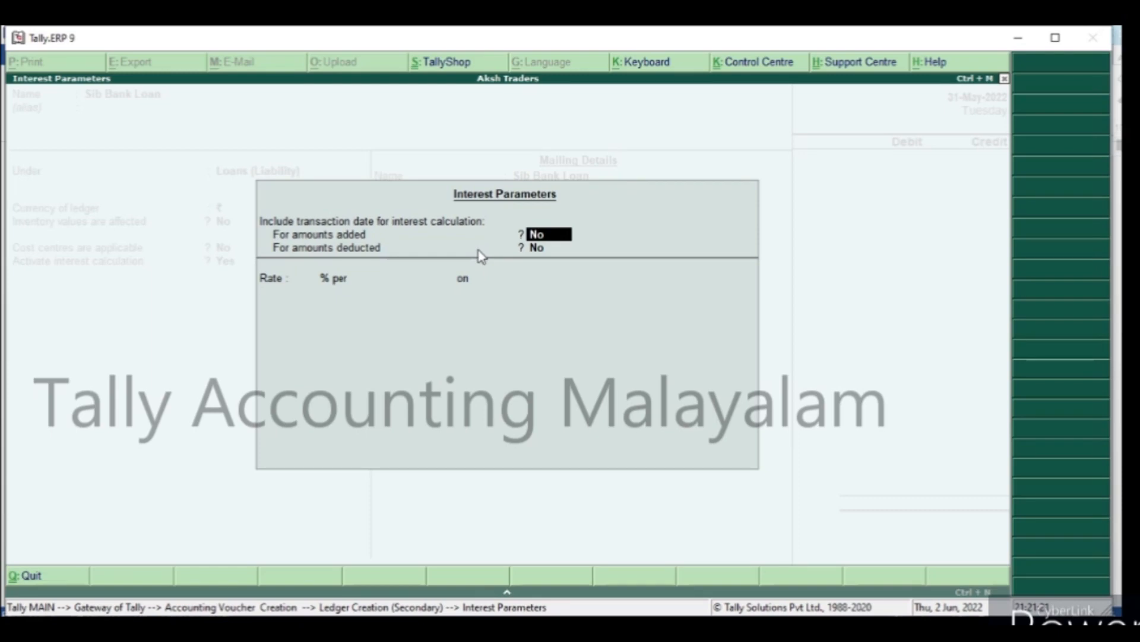
{"action": "key", "text": "y"}
{"action": "key", "text": "Return"}
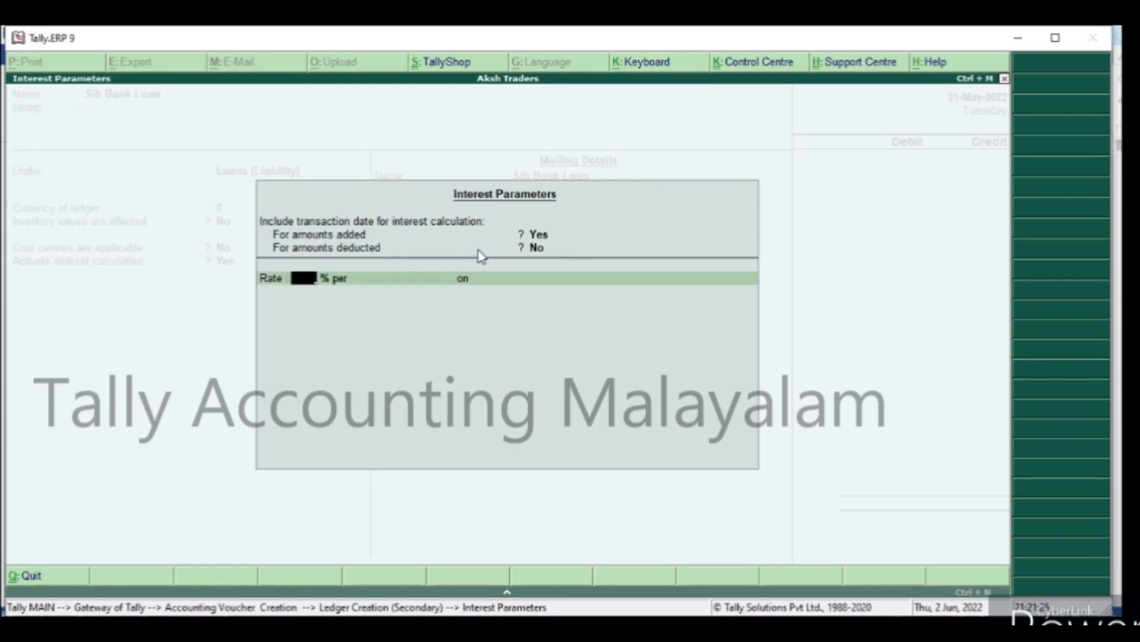
Set the loan interest to 12% per 365-Day Year on All Balances, applicable from 1-Apr-2022, with rounding Not Applicable.
{"action": "type", "text": "12"}
{"action": "key", "text": "Return"}
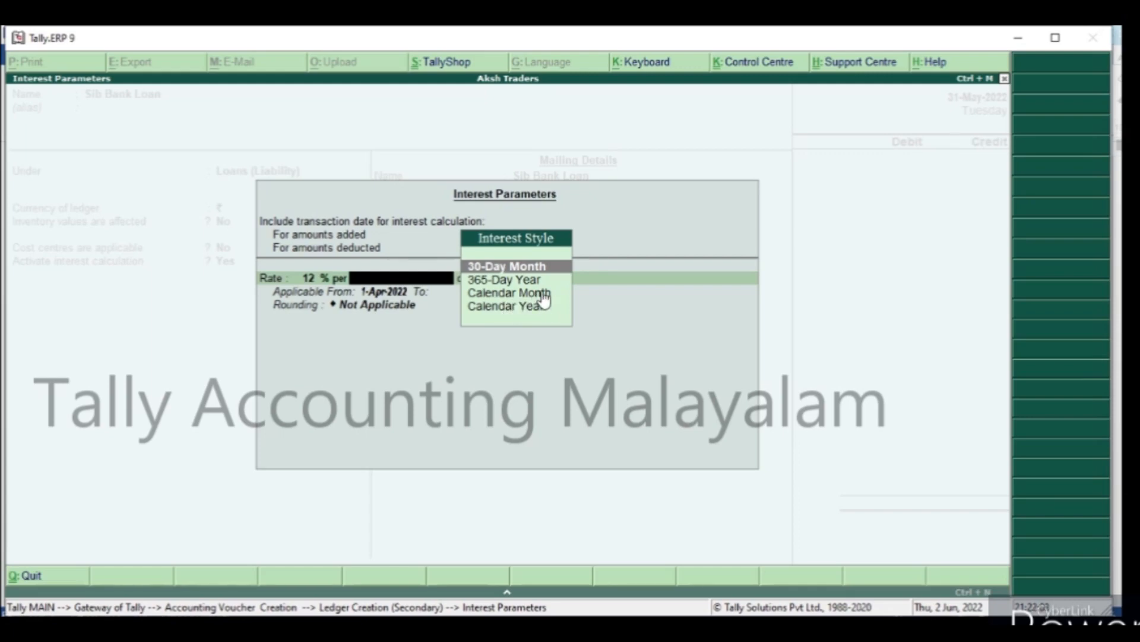
{"action": "key", "text": "Down"}
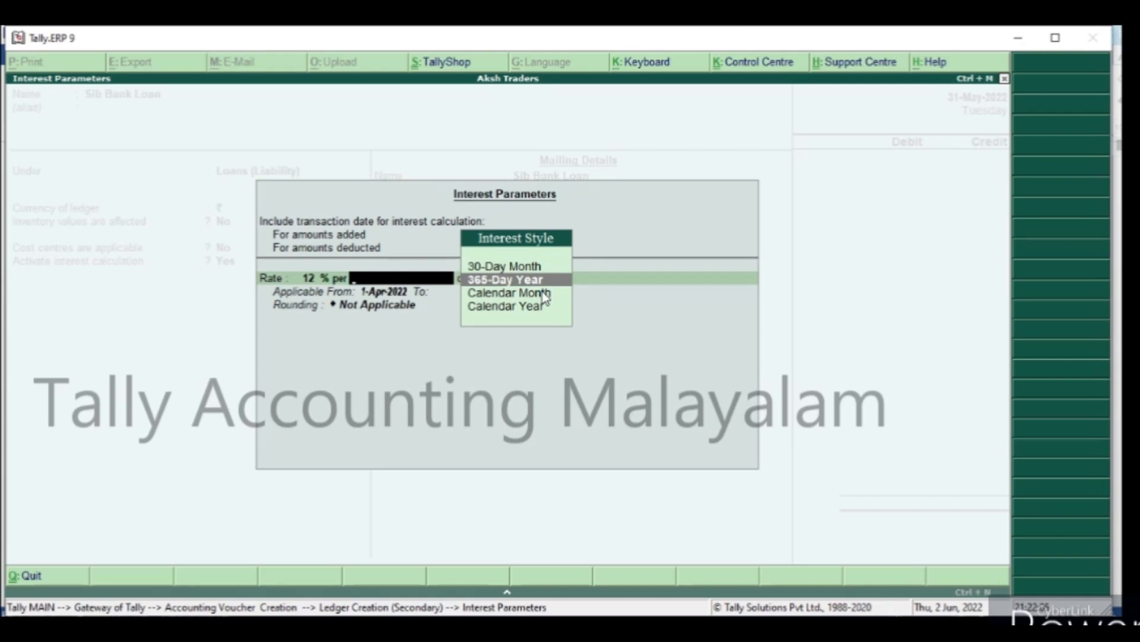
{"action": "key", "text": "Return"}
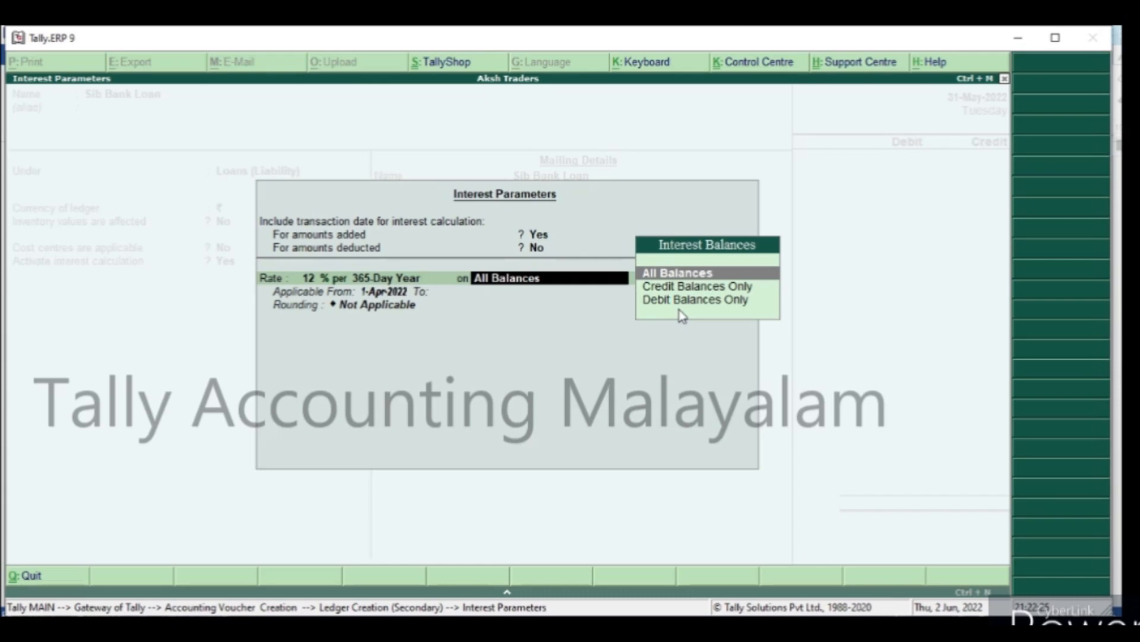
{"action": "key", "text": "Return"}
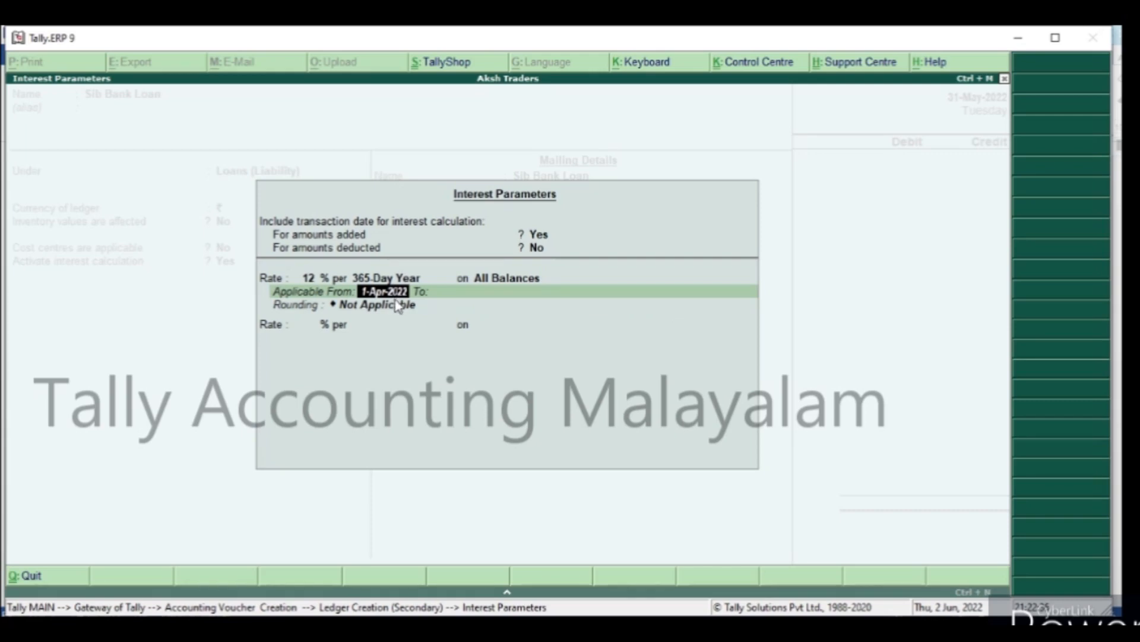
{"action": "key", "text": "Return"}
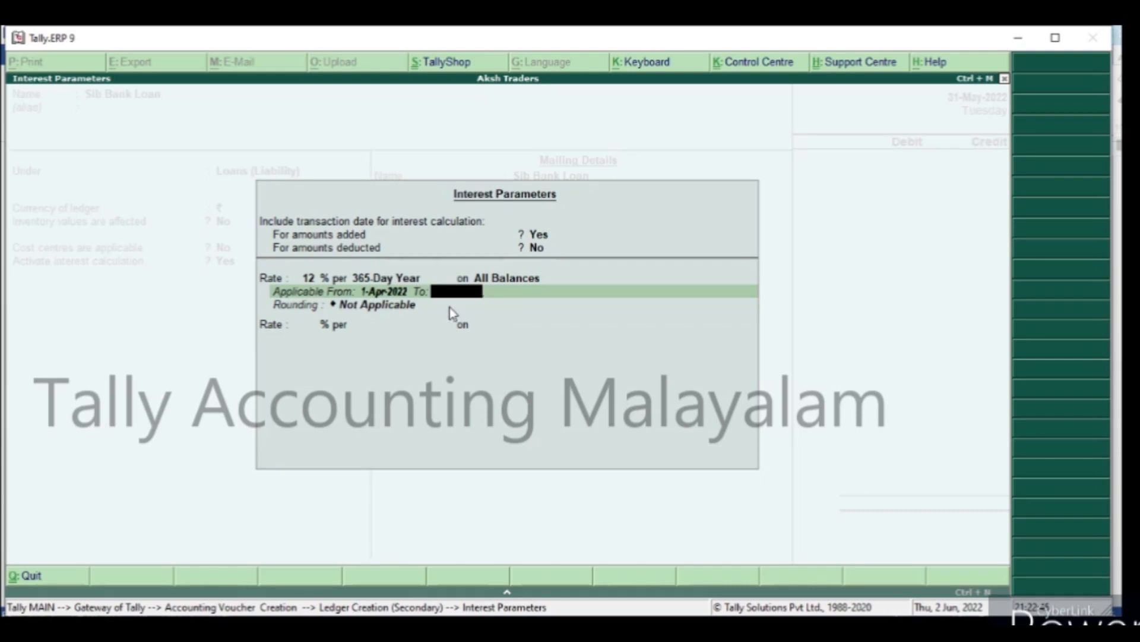
{"action": "key", "text": "Return"}
{"action": "key", "text": "Return"}
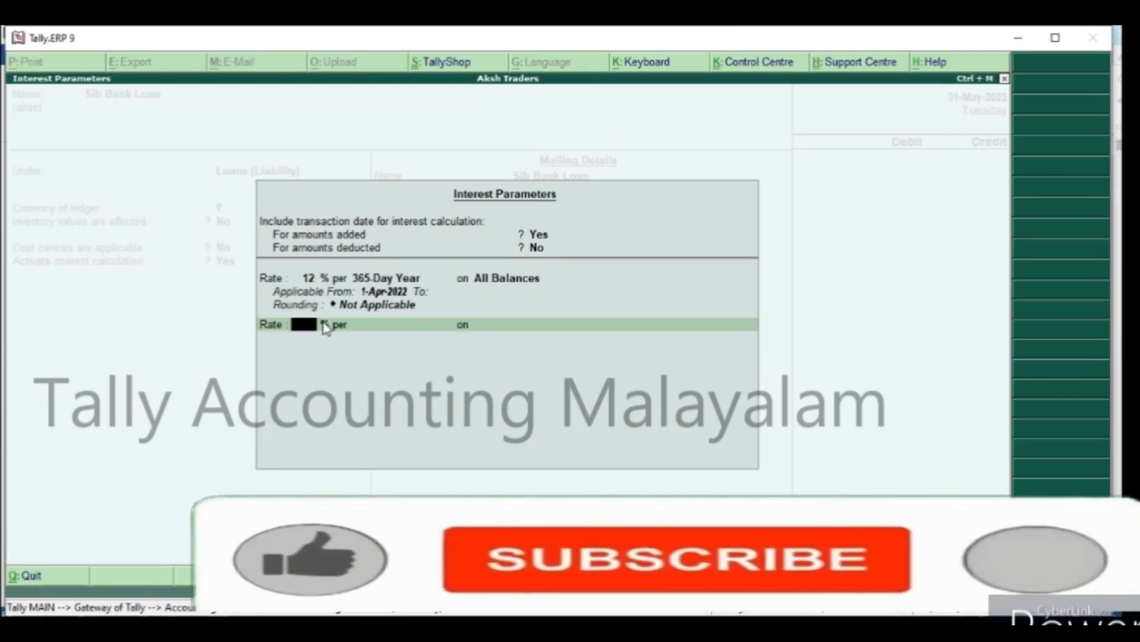
Accept the interest parameters and save the Sib Bank Loan ledger.
{"action": "key", "text": "Return"}
{"action": "key", "text": "Return"}
{"action": "key", "text": "Return"}
{"action": "key", "text": "Return"}
{"action": "key", "text": "Return"}
{"action": "key", "text": "Return"}
{"action": "key", "text": "Return"}
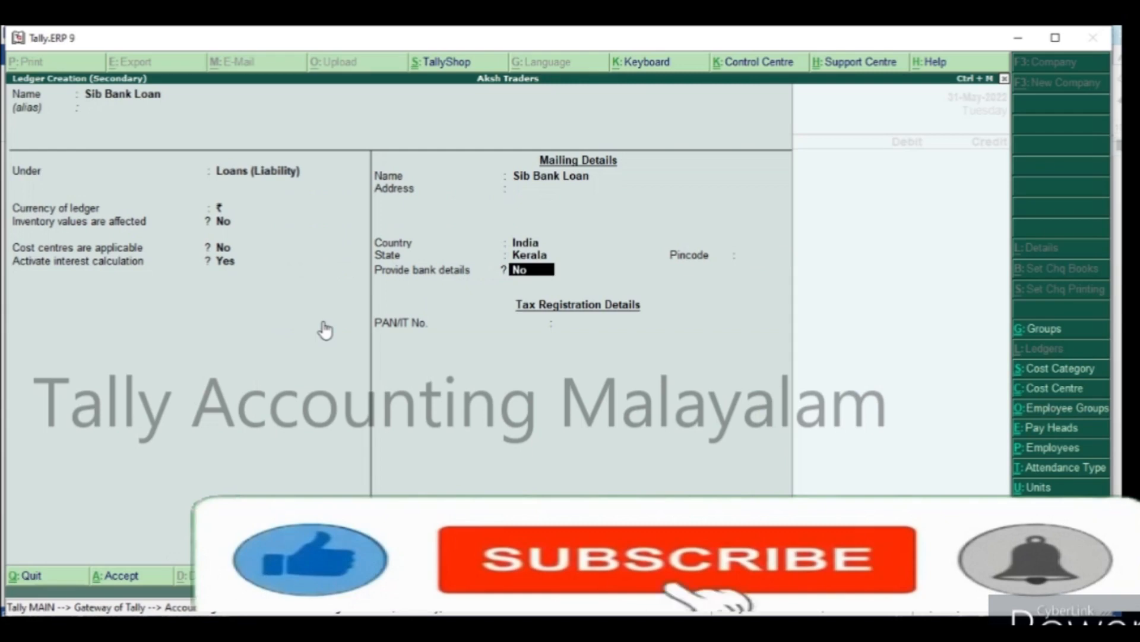
Credit Sib Bank Loan with 100000 in the receipt voucher.
{"action": "type", "text": "10000"}
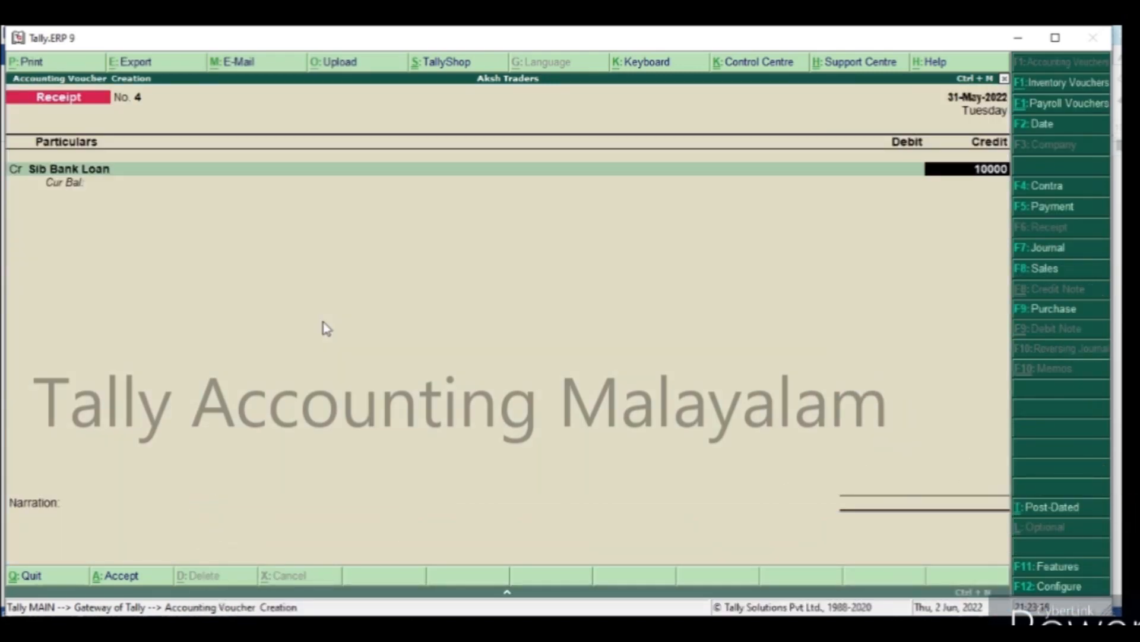
{"action": "type", "text": "0"}
{"action": "key", "text": "Return"}
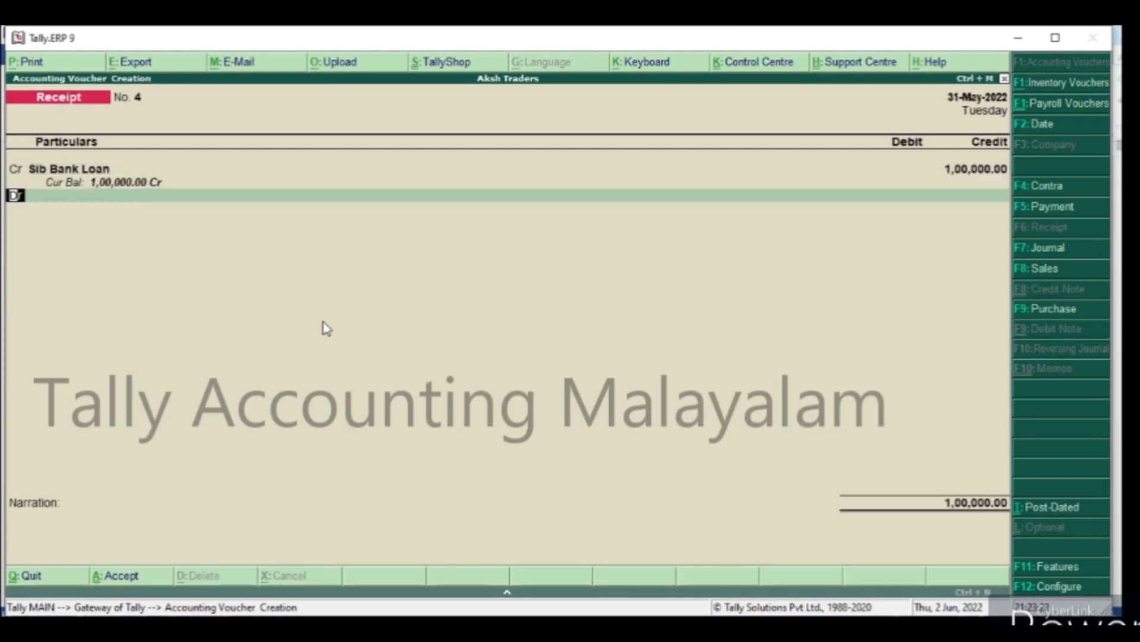
Start a new ledger named Sib Bank from the debit line of the receipt voucher.
{"action": "key", "text": "Return"}
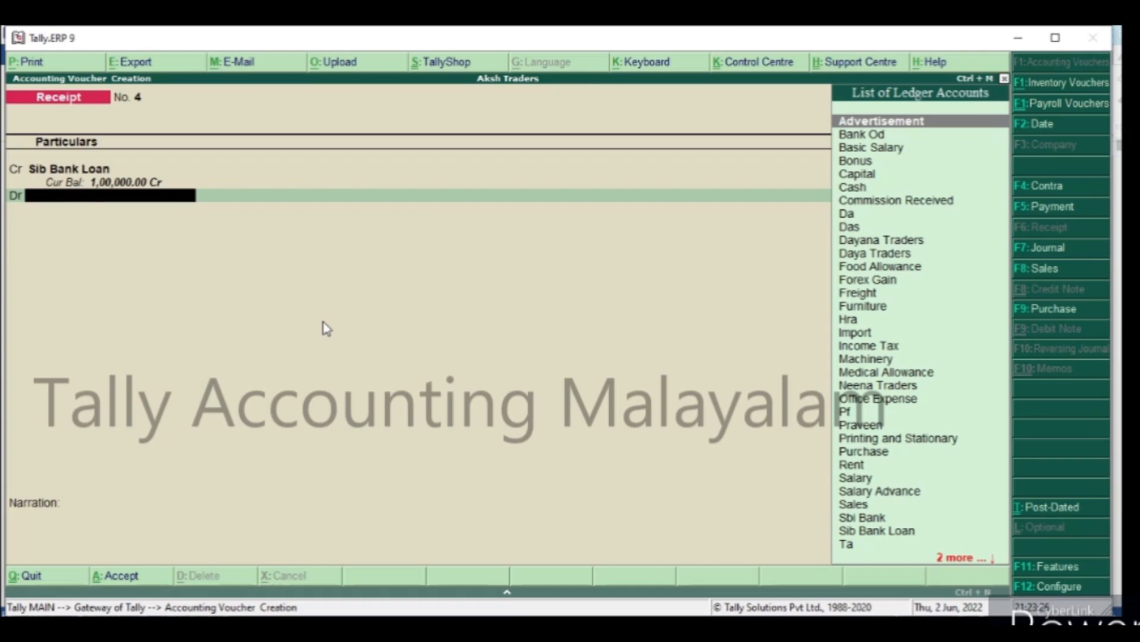
{"action": "type", "text": "S"}
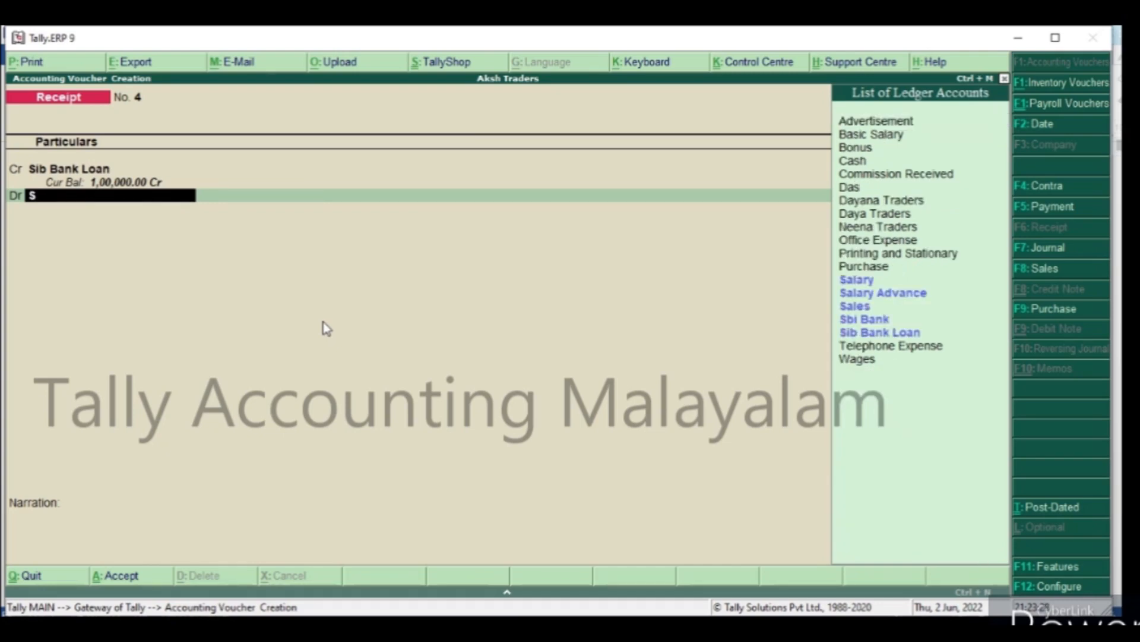
{"action": "key", "text": "Down"}
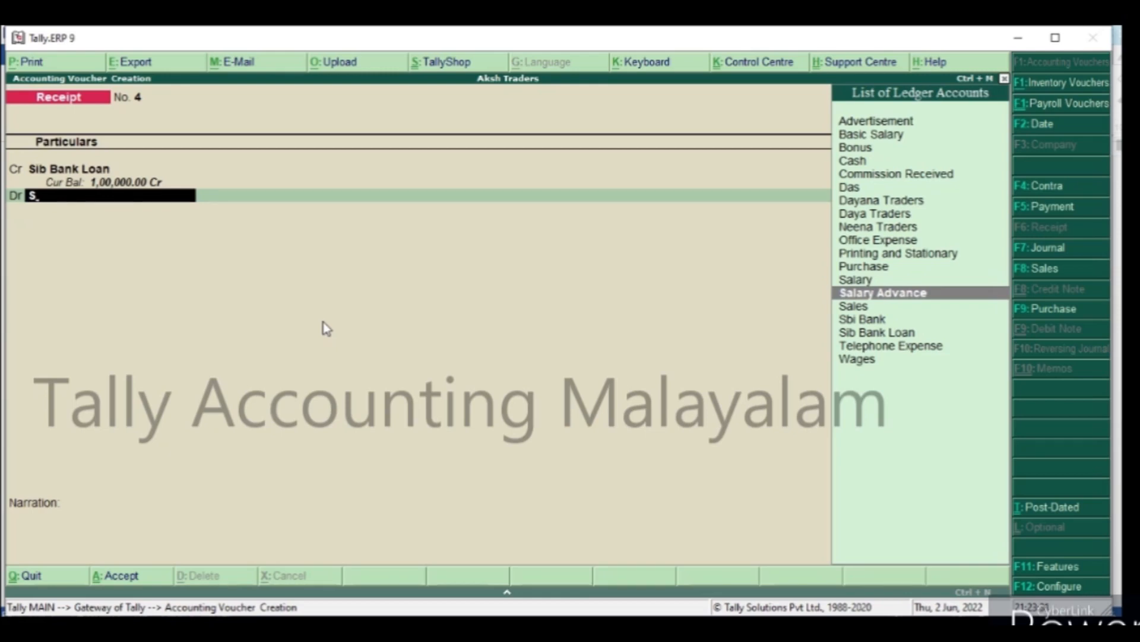
{"action": "key", "text": "alt+c"}
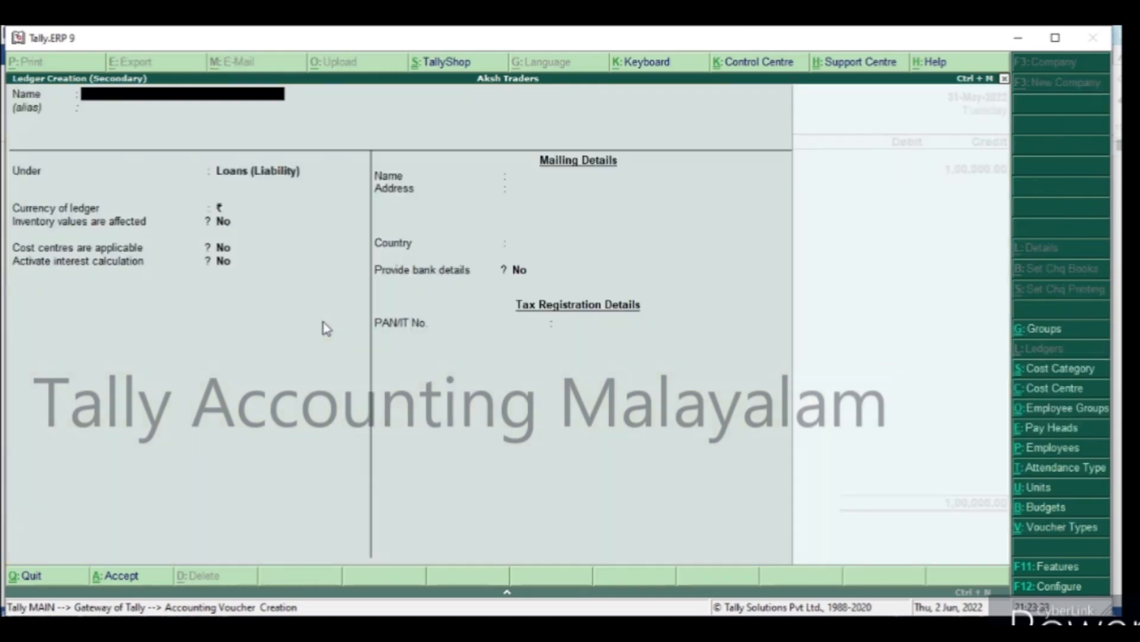
{"action": "type", "text": "Sib"}
{"action": "key", "text": "BackSpace"}
{"action": "type", "text": "b Bank"}
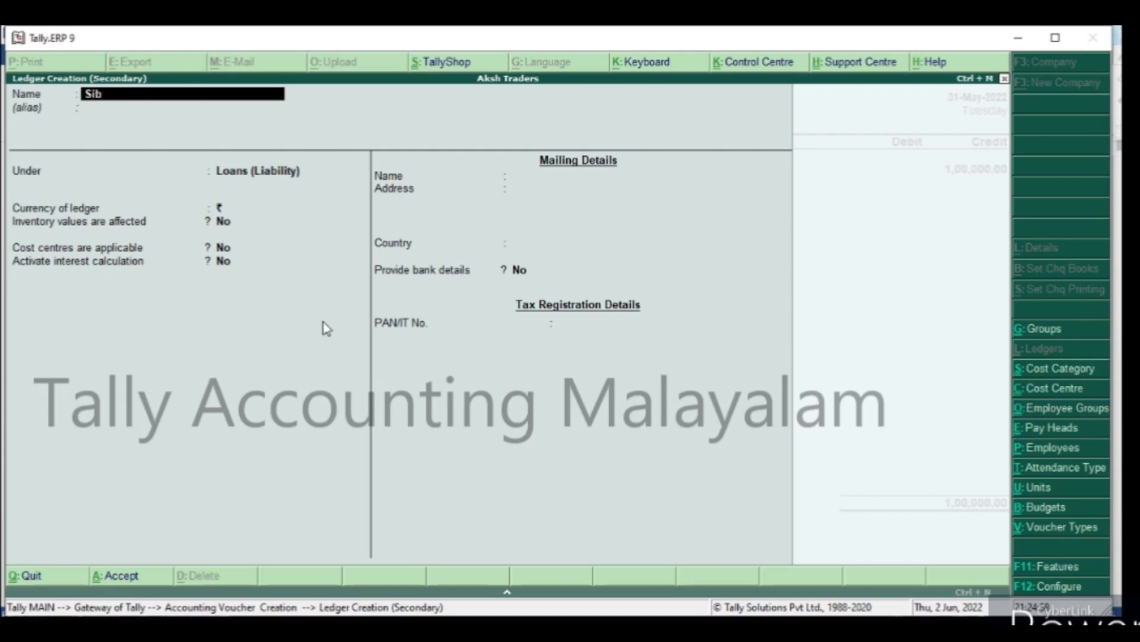
{"action": "key", "text": "Return"}
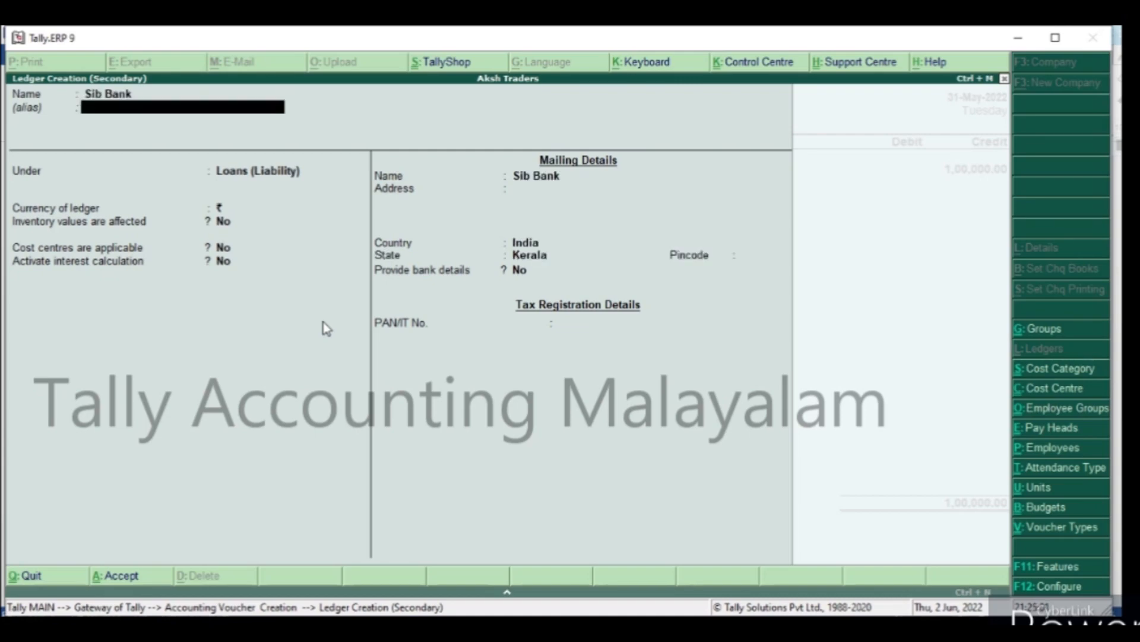
Place the Sib Bank ledger under Bank Accounts, leave its bank details blank, and save it into the debit line.
{"action": "key", "text": "Return"}
{"action": "type", "text": "B"}
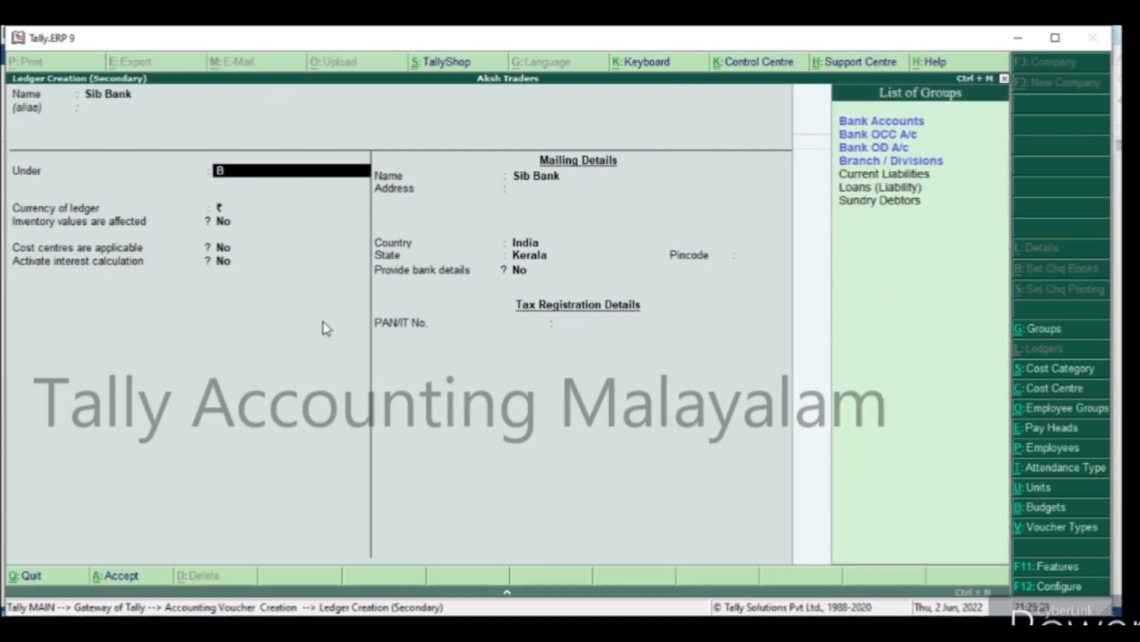
{"action": "key", "text": "Return"}
{"action": "key", "text": "Return"}
{"action": "key", "text": "Return"}
{"action": "key", "text": "Return"}
{"action": "key", "text": "Return"}
{"action": "key", "text": "Return"}
{"action": "key", "text": "Return"}
{"action": "key", "text": "Return"}
{"action": "key", "text": "Return"}
{"action": "key", "text": "Return"}
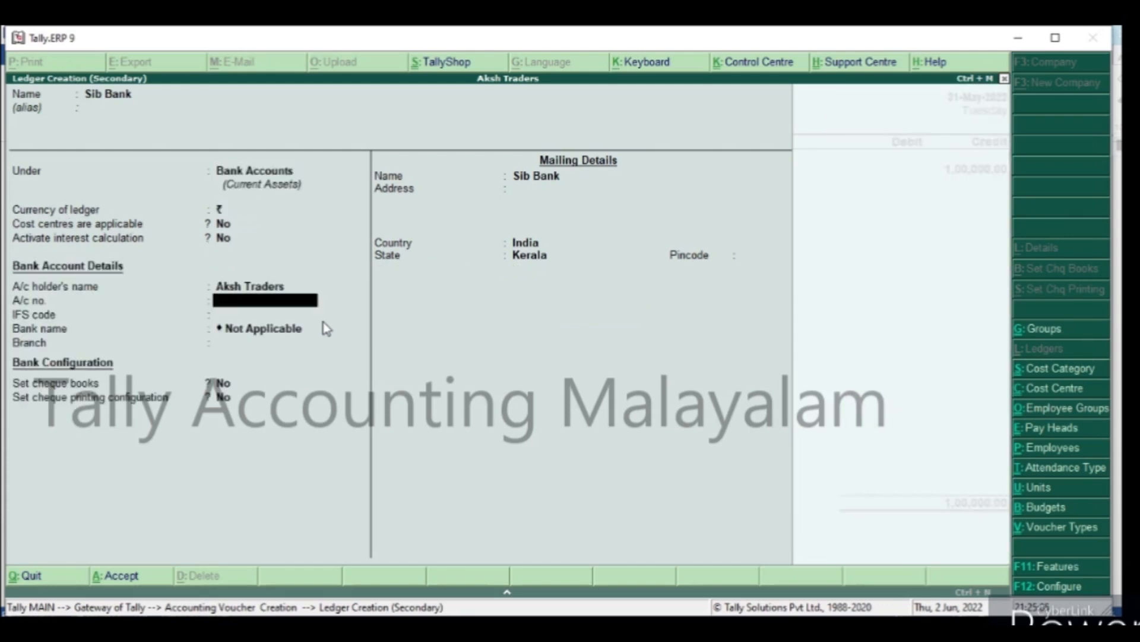
{"action": "key", "text": "Return"}
{"action": "key", "text": "Return"}
{"action": "key", "text": "Return"}
{"action": "key", "text": "Return"}
{"action": "key", "text": "Return"}
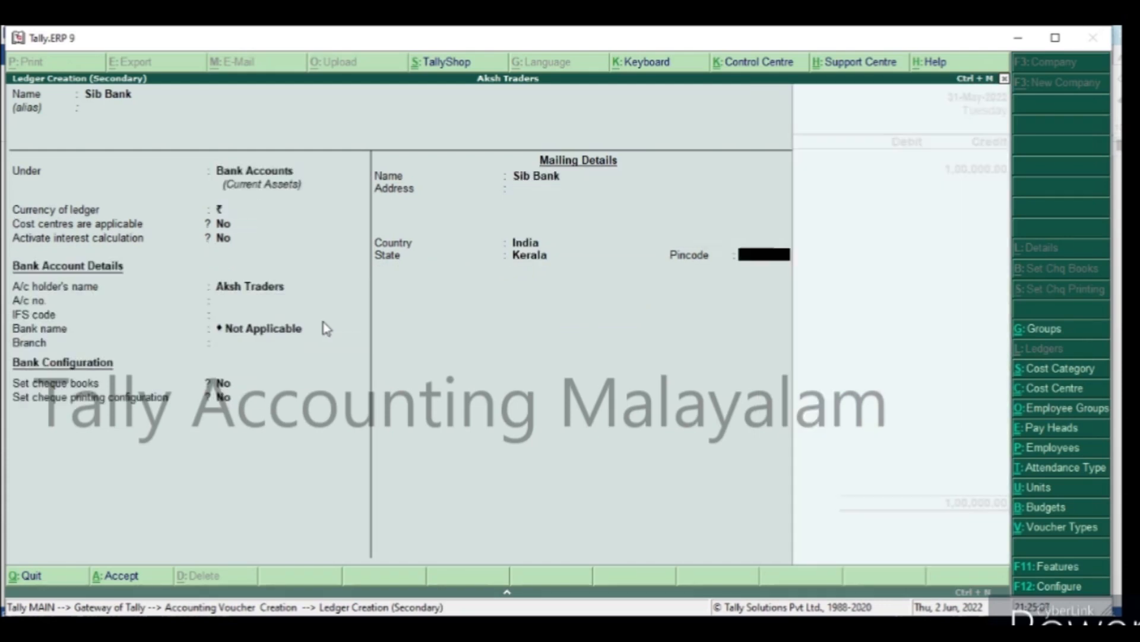
{"action": "key", "text": "Return"}
Accept the Cheque/DD bank allocation of 100000 for Sib Bank and save the receipt voucher without a narration.
{"action": "key", "text": "Return"}
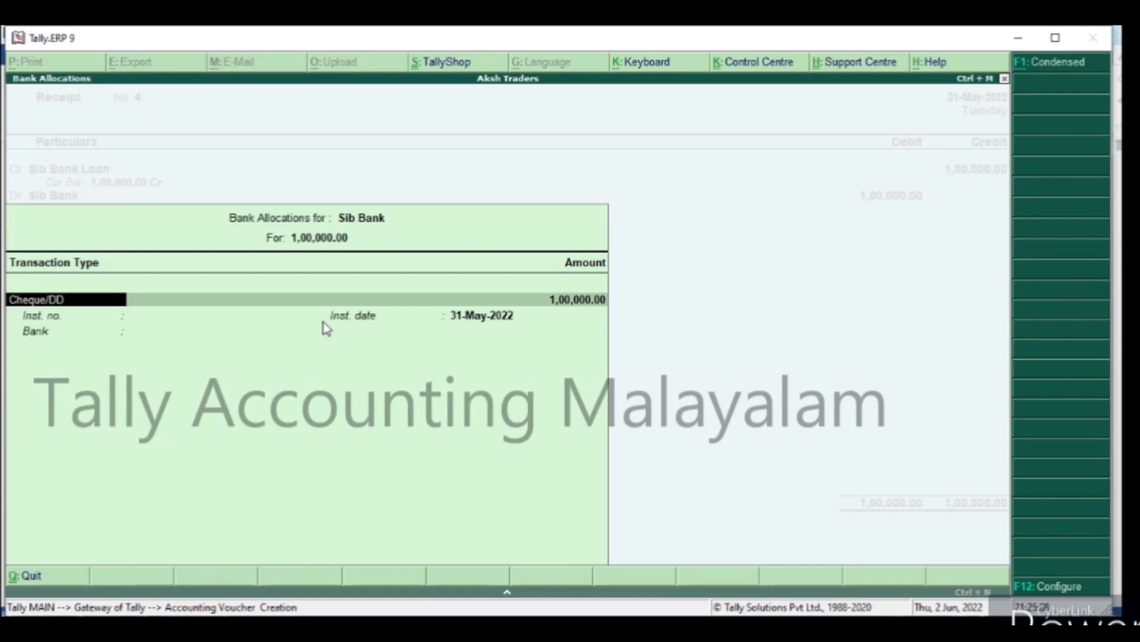
{"action": "key", "text": "Return"}
{"action": "key", "text": "Return"}
{"action": "key", "text": "Return"}
{"action": "key", "text": "Return"}
{"action": "key", "text": "Return"}
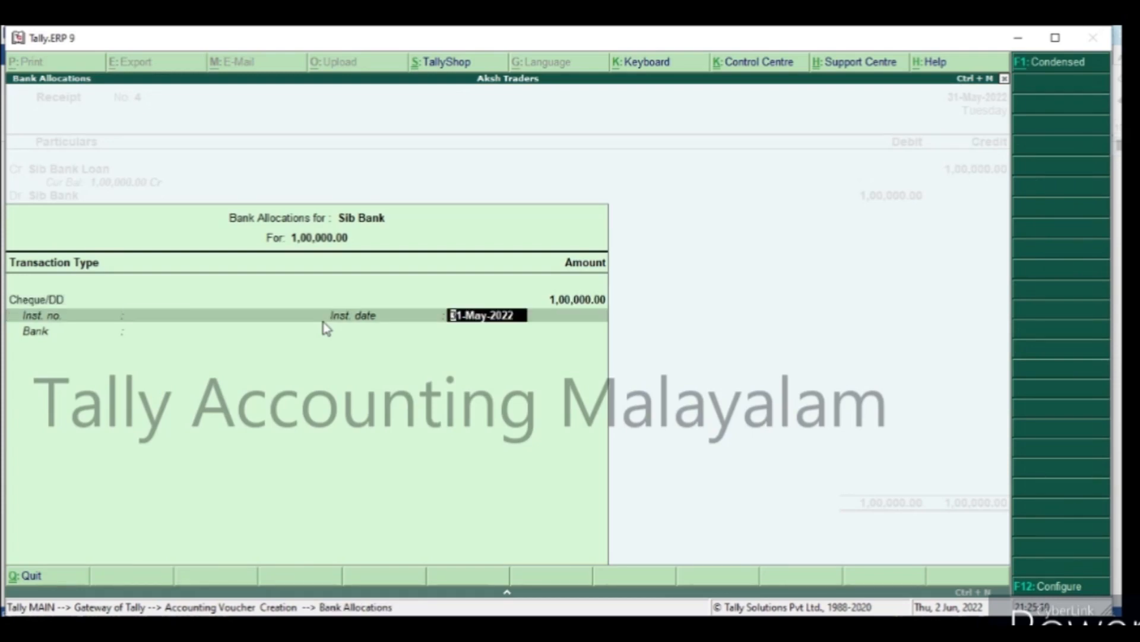
{"action": "key", "text": "Return"}
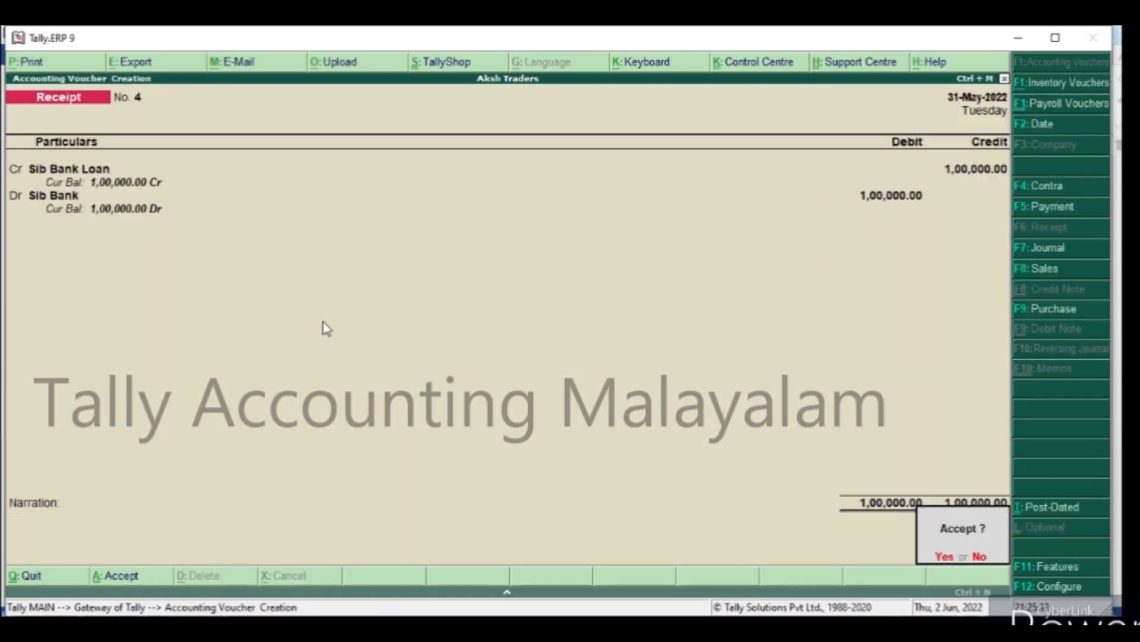
{"action": "key", "text": "Return"}
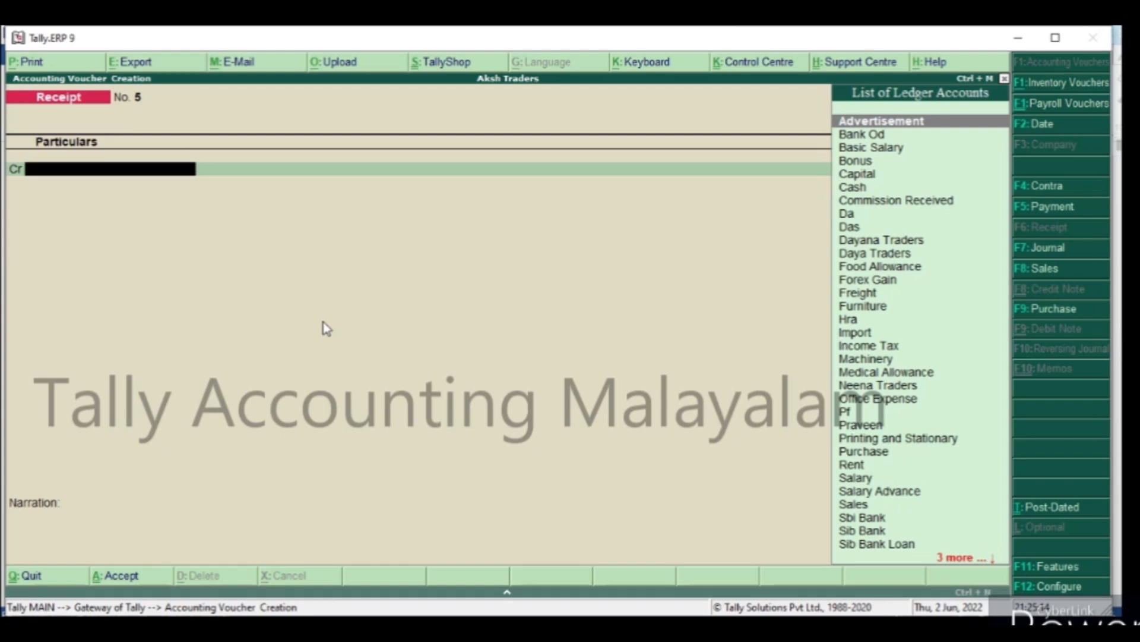
Reopen the saved loan receipt voucher, set its date to 1-4-2022, and save it again.
{"action": "key", "text": "Page_Up"}
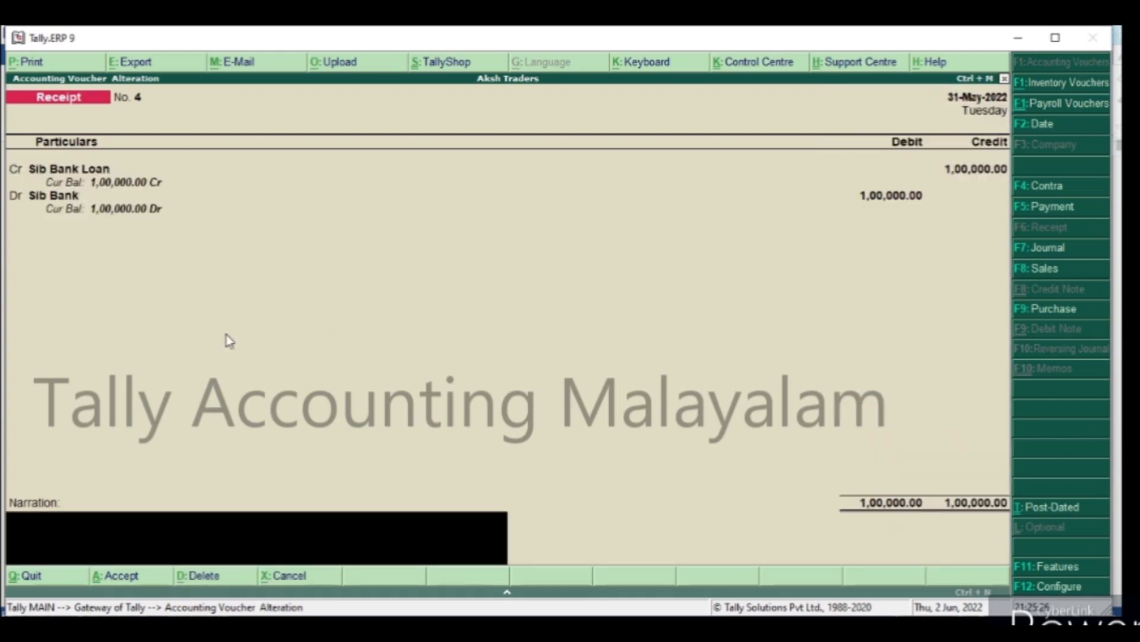
{"action": "key", "text": "F2"}
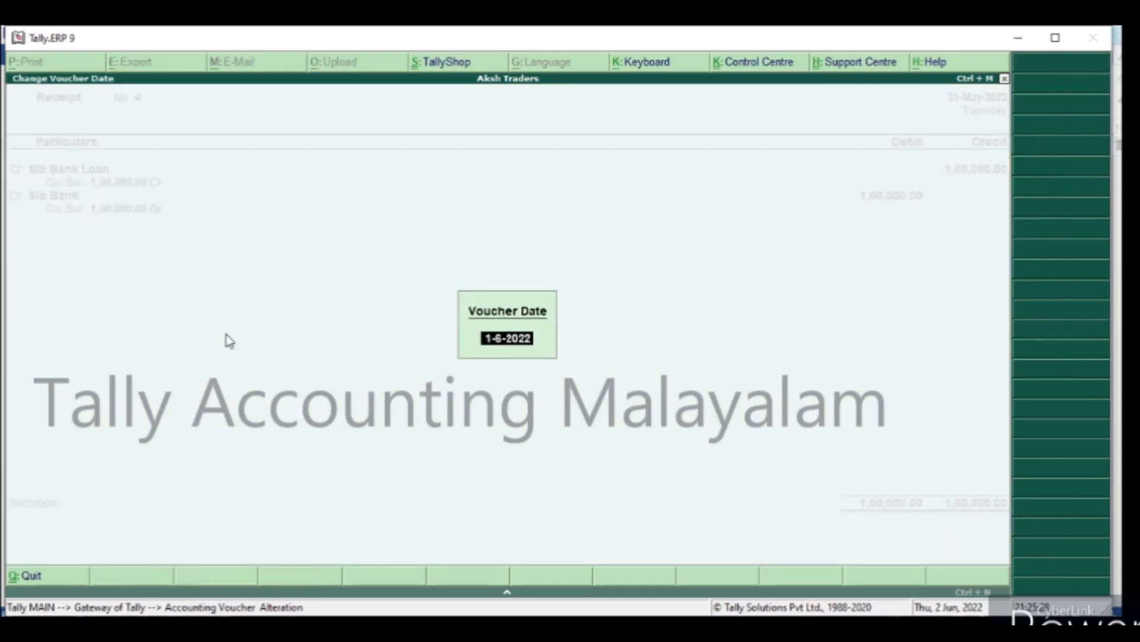
{"action": "type", "text": "1-4"}
{"action": "key", "text": "Return"}
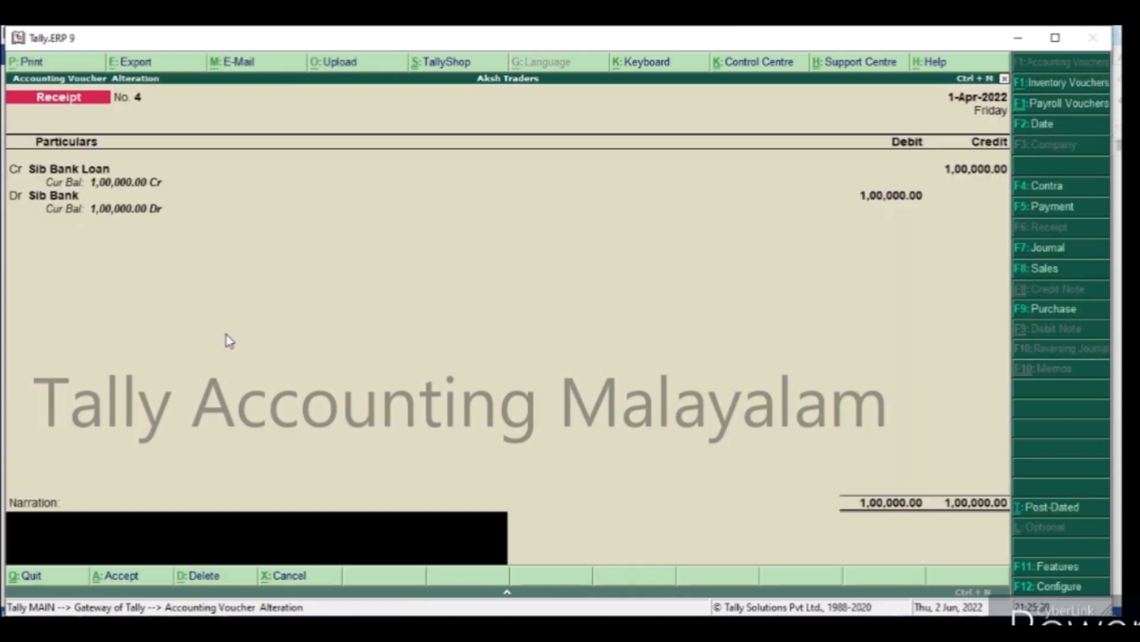
{"action": "key", "text": "Return"}
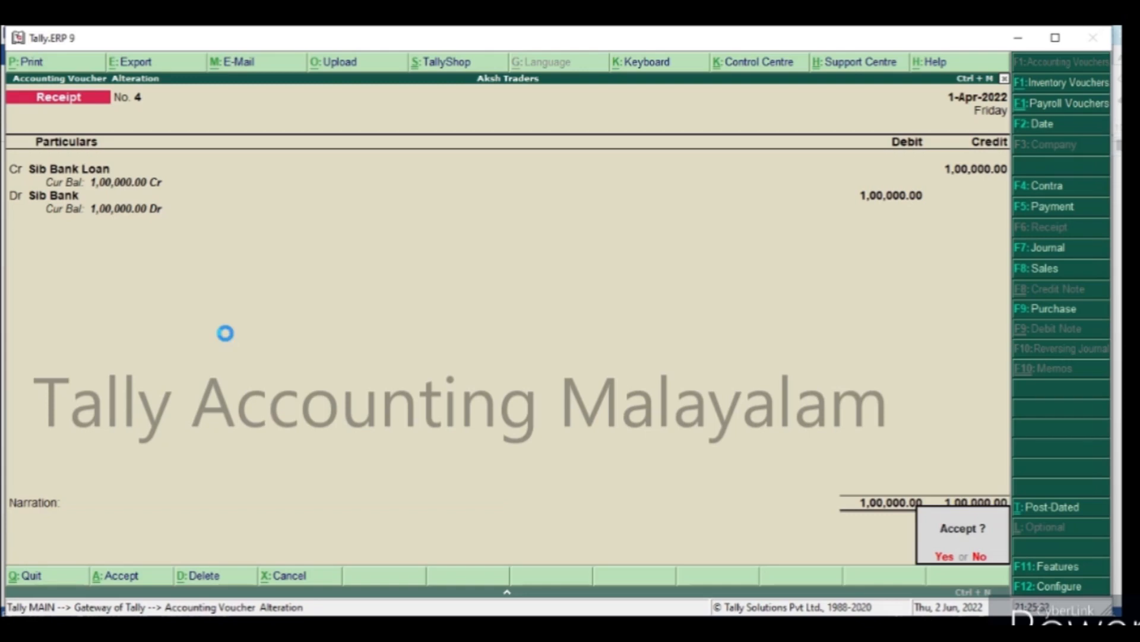
{"action": "key", "text": "Return"}
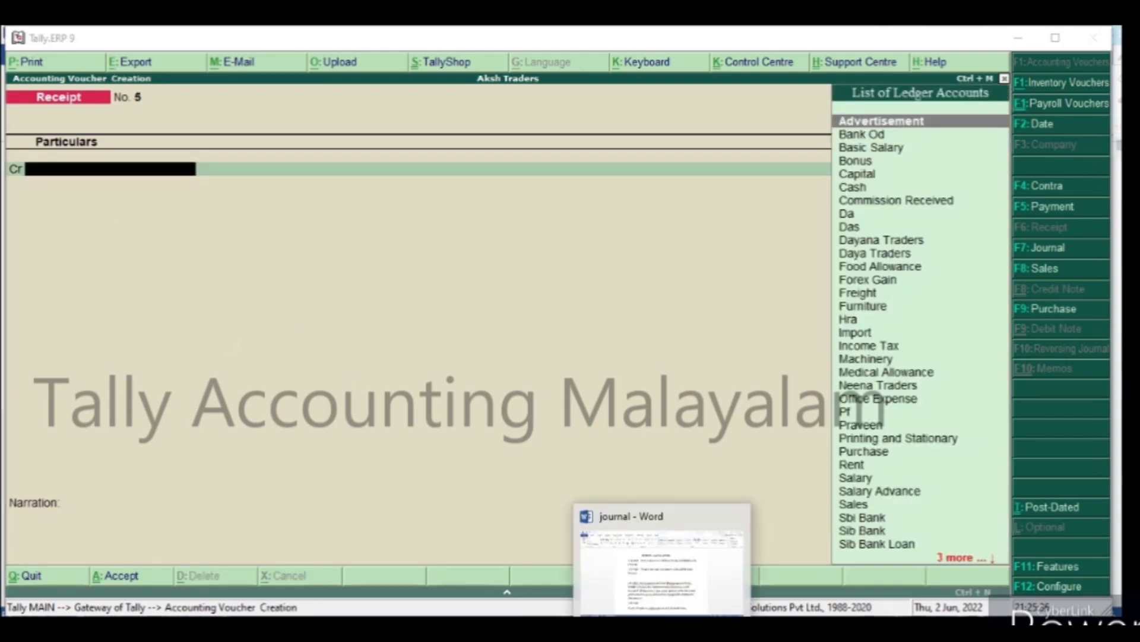
Review the interest calculation transactions in the journal document in Word, and return to Tally.
{"action": "left_click", "coordinate": [663, 628]}
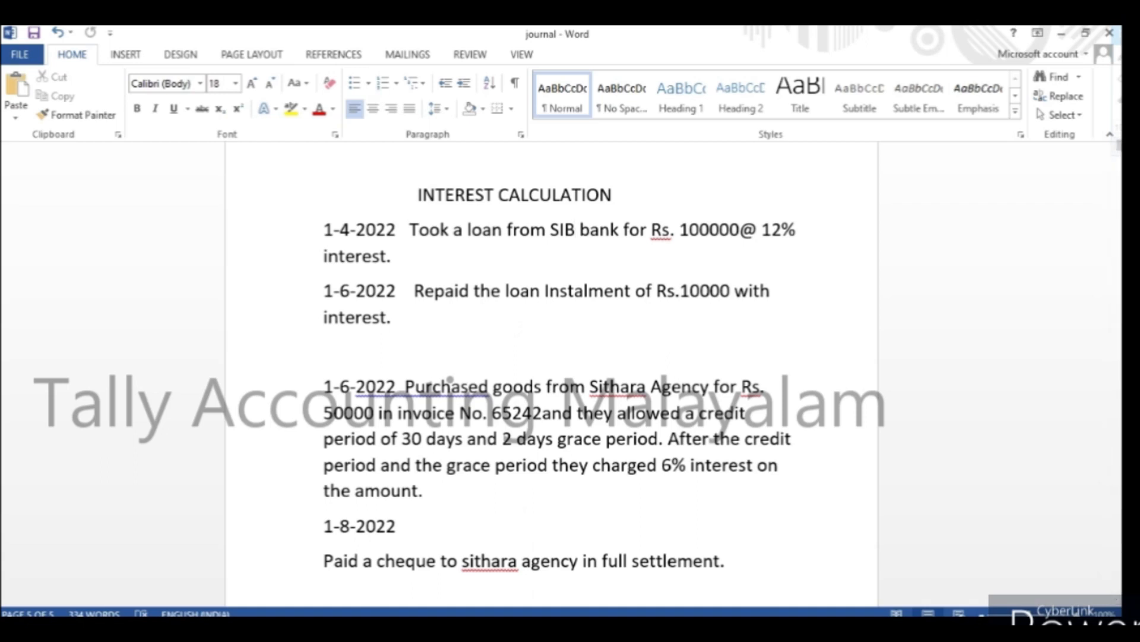
{"action": "mouse_move", "coordinate": [622, 629]}
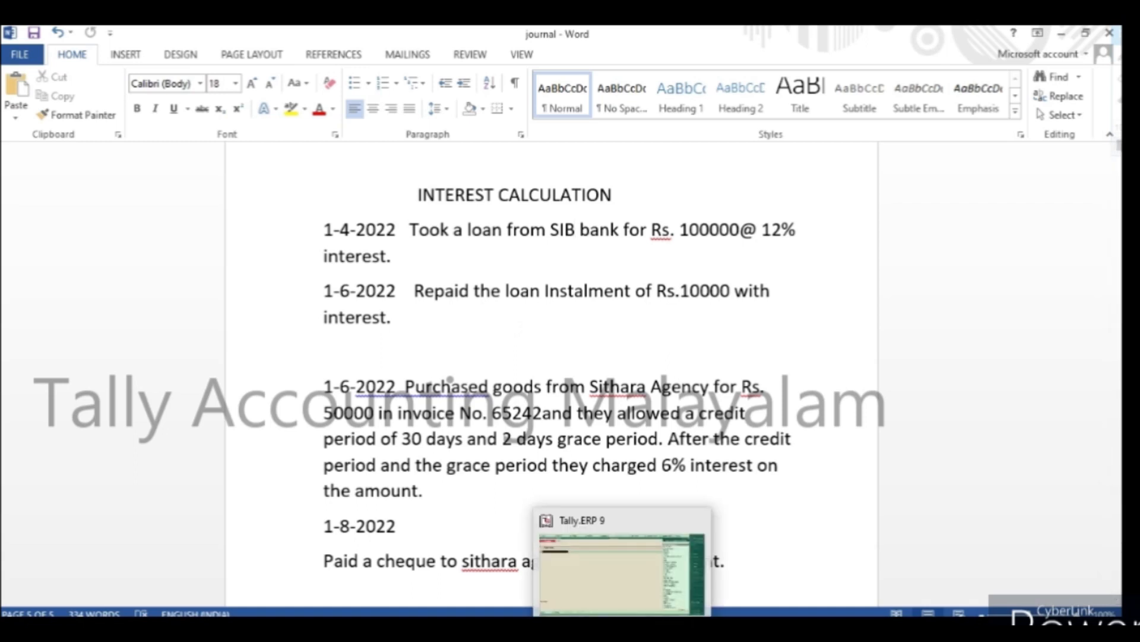
{"action": "left_click", "coordinate": [622, 628]}
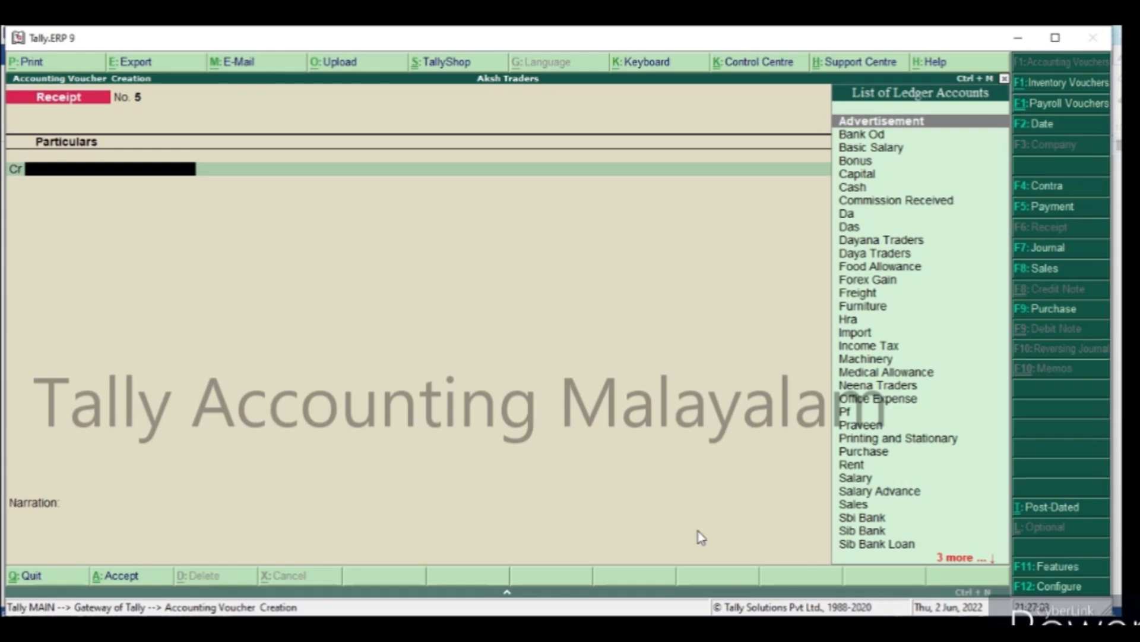
Set Use debit and credit notes to Yes in the company's accounting features, leaving the other options unchanged, and save.
{"action": "key", "text": "Escape"}
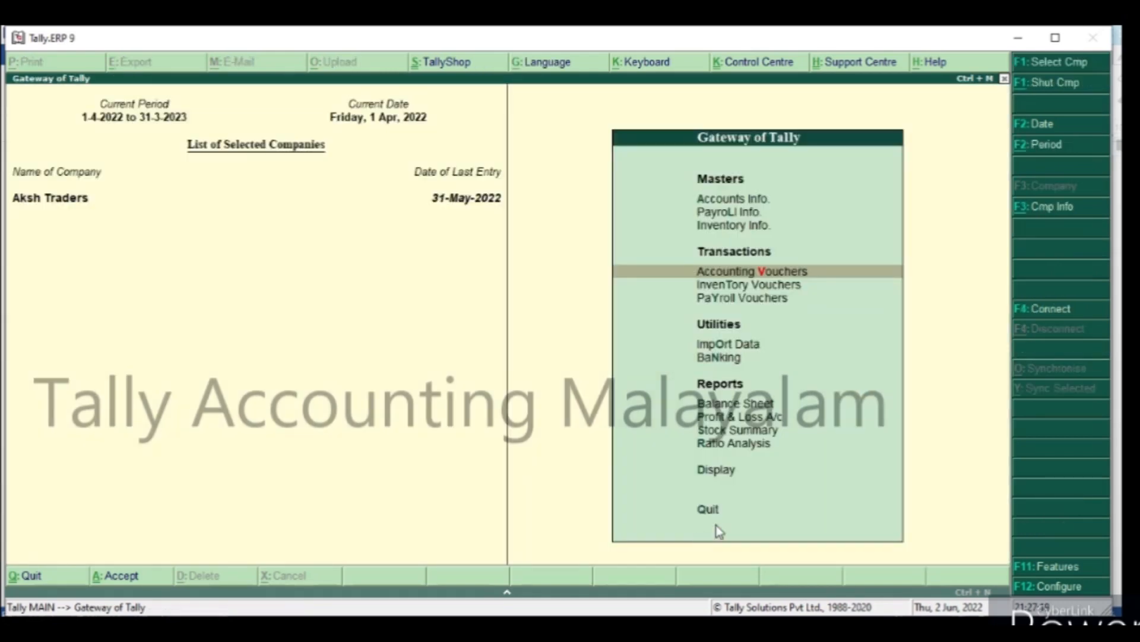
{"action": "key", "text": "F11"}
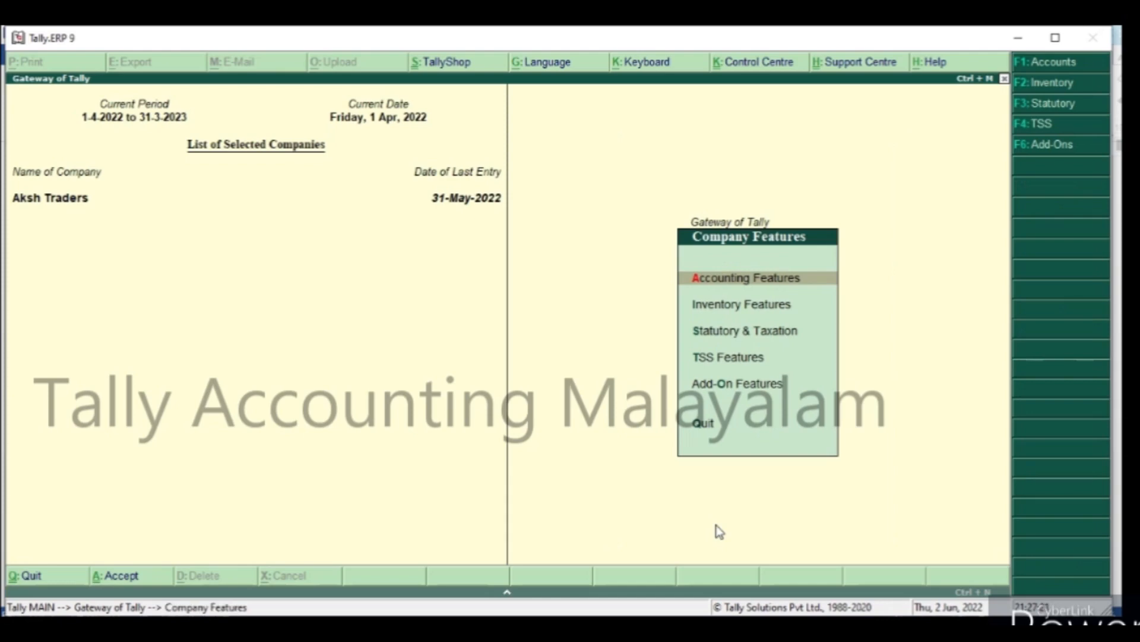
{"action": "key", "text": "Return"}
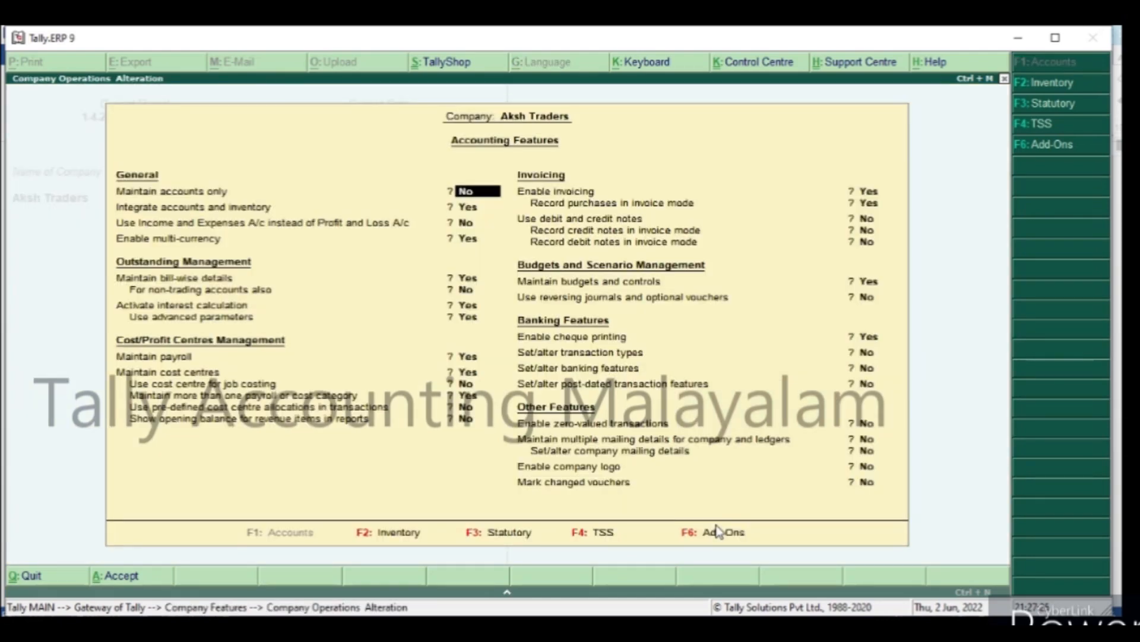
{"action": "key", "text": "Return"}
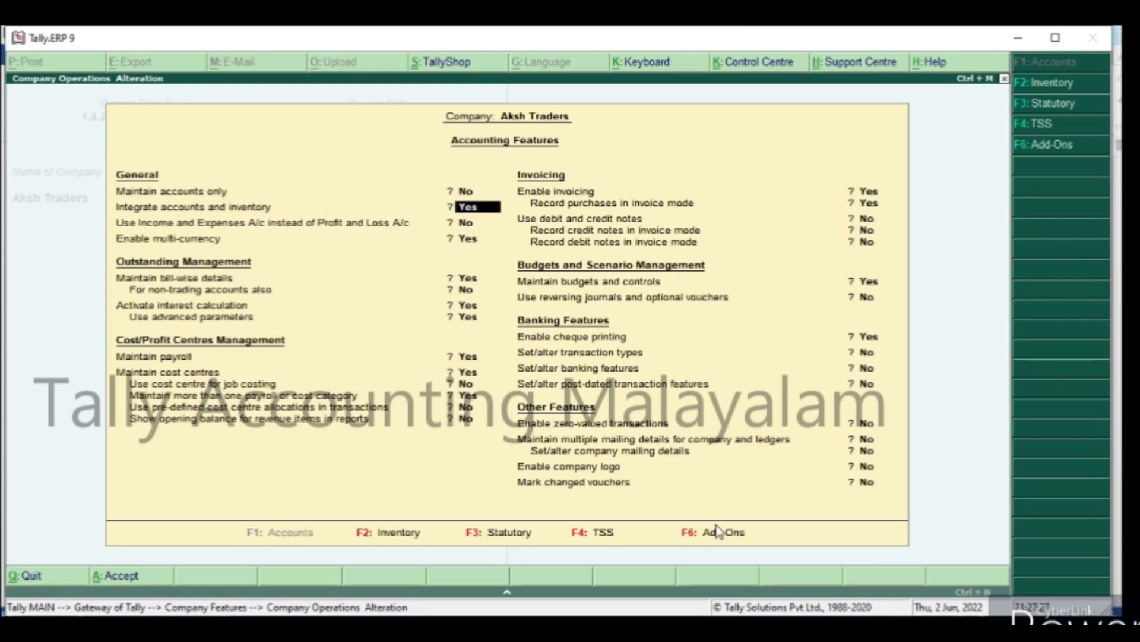
{"action": "key", "text": "Return"}
{"action": "key", "text": "Return"}
{"action": "key", "text": "Return"}
{"action": "key", "text": "Return"}
{"action": "key", "text": "Return"}
{"action": "key", "text": "Return"}
{"action": "key", "text": "Return"}
{"action": "key", "text": "Return"}
{"action": "key", "text": "Return"}
{"action": "key", "text": "Return"}
{"action": "key", "text": "Return"}
{"action": "key", "text": "Return"}
{"action": "key", "text": "Return"}
{"action": "key", "text": "Return"}
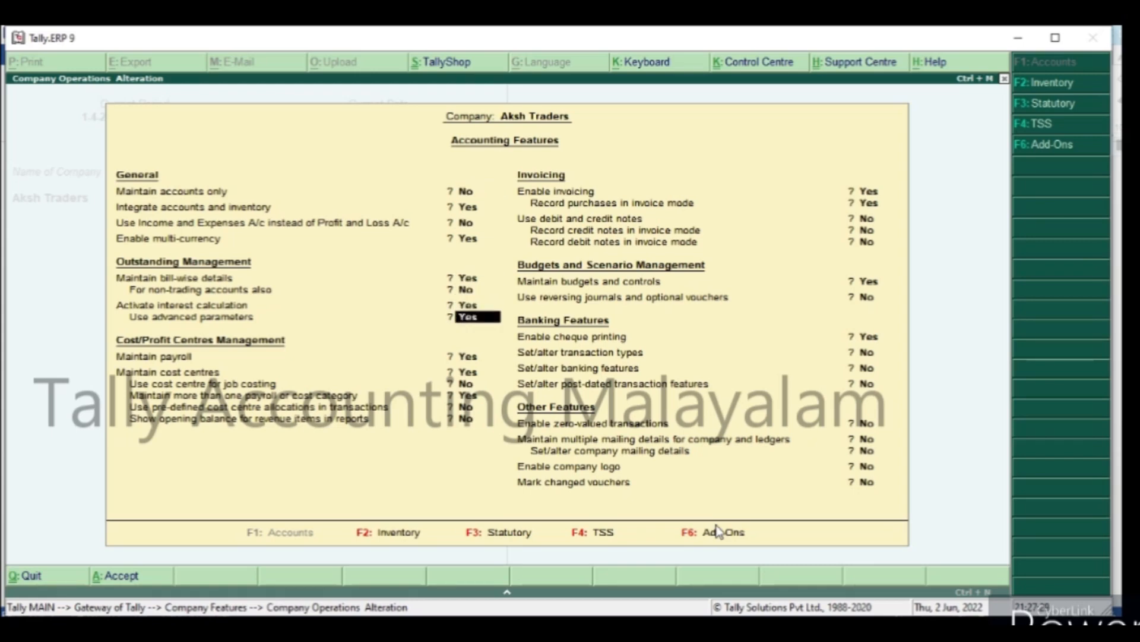
{"action": "key", "text": "Return"}
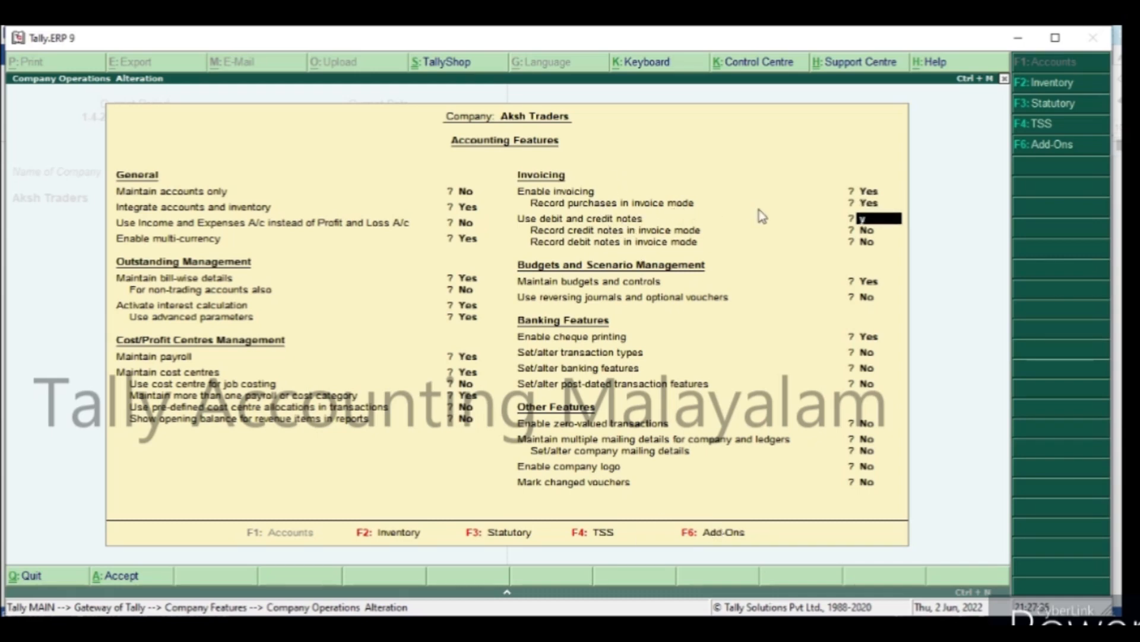
{"action": "key", "text": "y"}
{"action": "key", "text": "Return"}
{"action": "key", "text": "Return"}
{"action": "key", "text": "Return"}
{"action": "key", "text": "Return"}
{"action": "key", "text": "Return"}
{"action": "key", "text": "Return"}
{"action": "key", "text": "Return"}
{"action": "key", "text": "Return"}
{"action": "key", "text": "Return"}
{"action": "key", "text": "Return"}
{"action": "key", "text": "Return"}
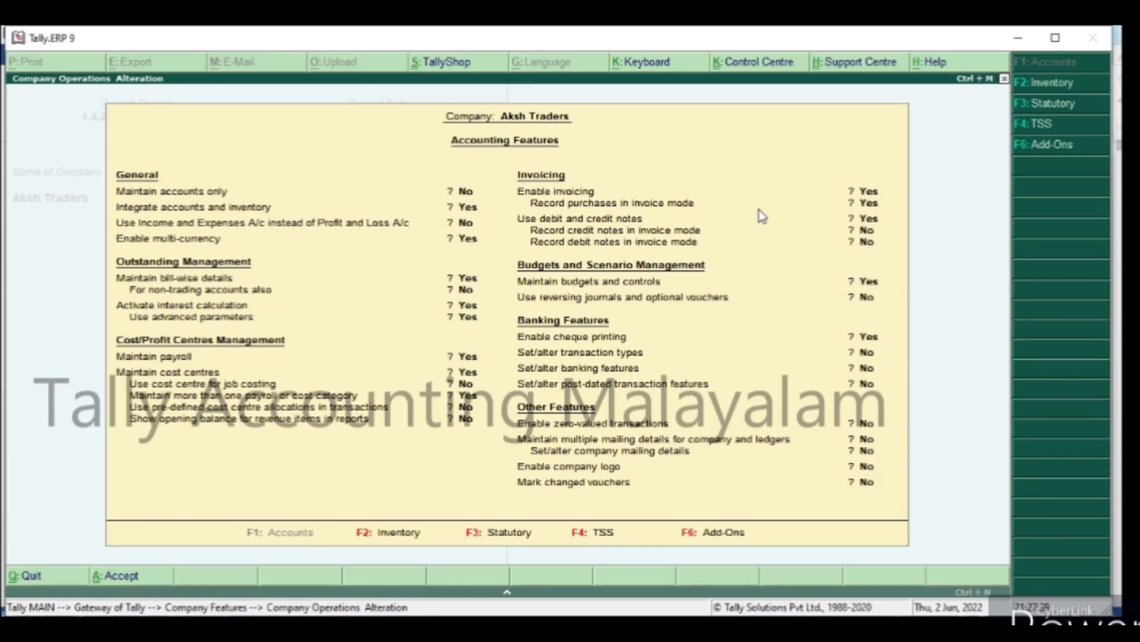
{"action": "key", "text": "Return"}
{"action": "key", "text": "y"}
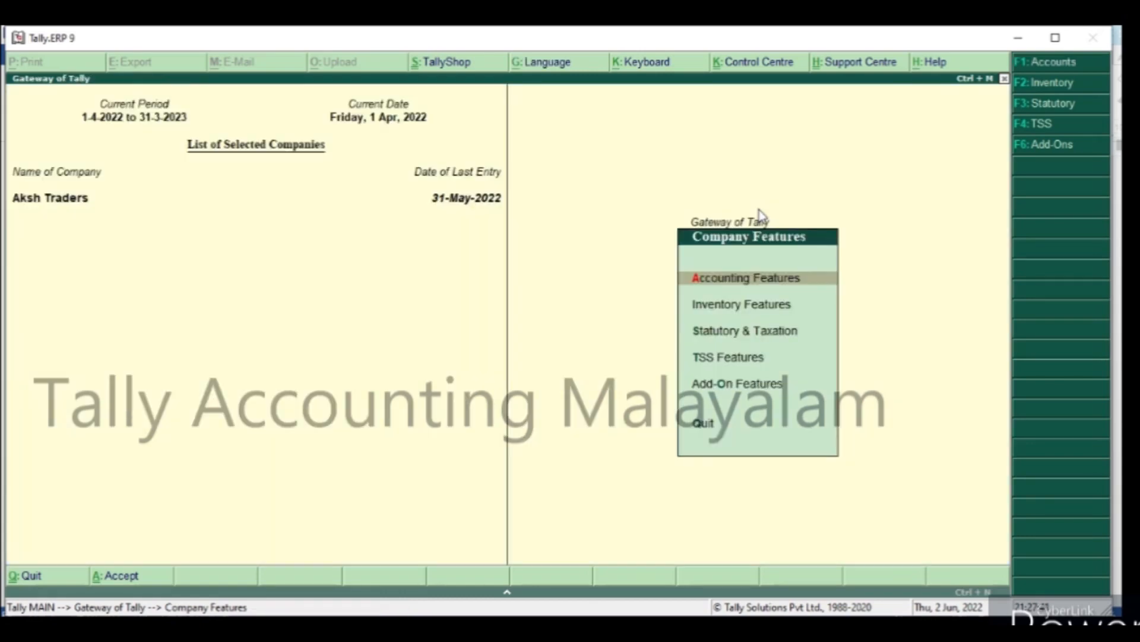
{"action": "key", "text": "Escape"}
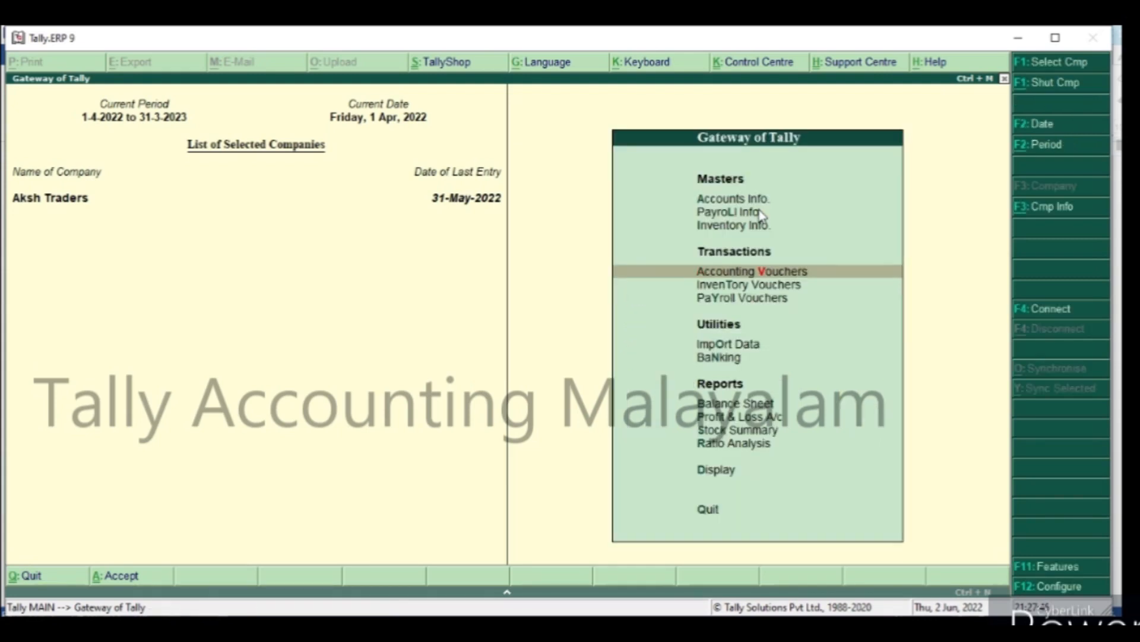
Open the Credit Note voucher type for alteration from the accounts masters.
{"action": "key", "text": "Up"}
{"action": "key", "text": "Up"}
{"action": "key", "text": "Up"}
{"action": "key", "text": "Return"}
{"action": "key", "text": "Down"}
{"action": "key", "text": "Down"}
{"action": "key", "text": "Down"}
{"action": "key", "text": "Down"}
{"action": "key", "text": "Down"}
{"action": "key", "text": "Down"}
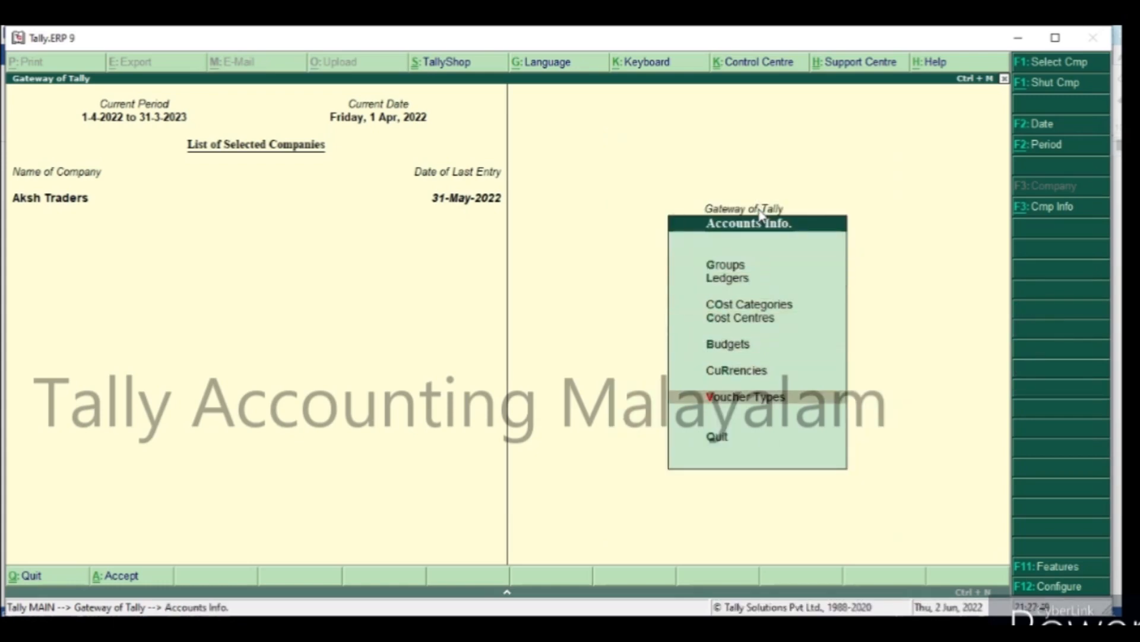
{"action": "key", "text": "Return"}
{"action": "key", "text": "Down"}
{"action": "key", "text": "Down"}
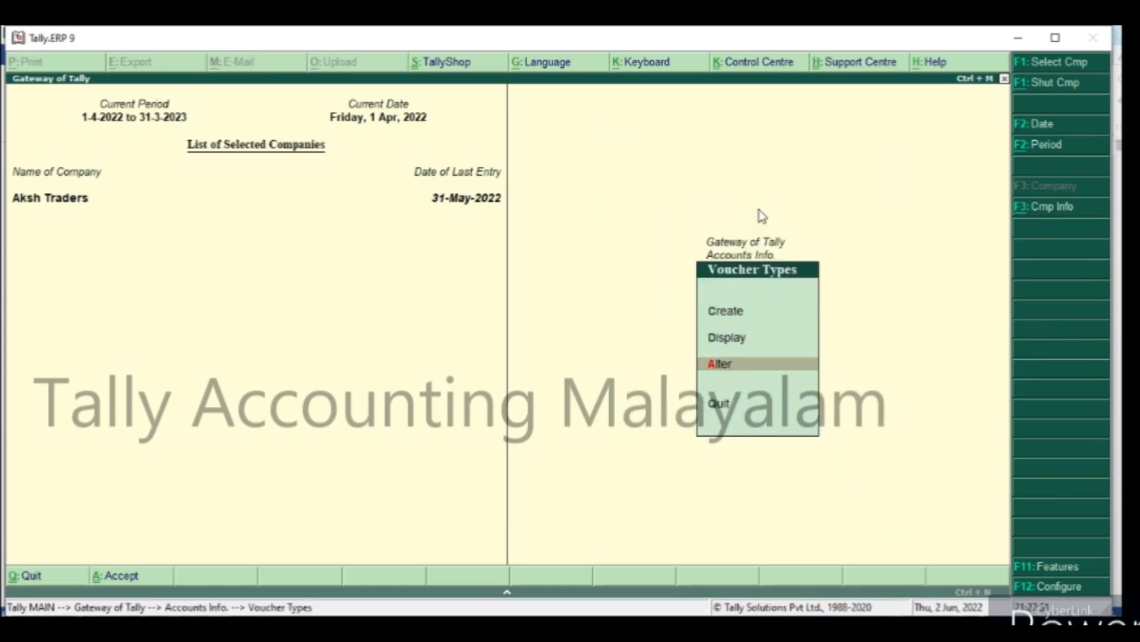
{"action": "key", "text": "Return"}
{"action": "type", "text": "c"}
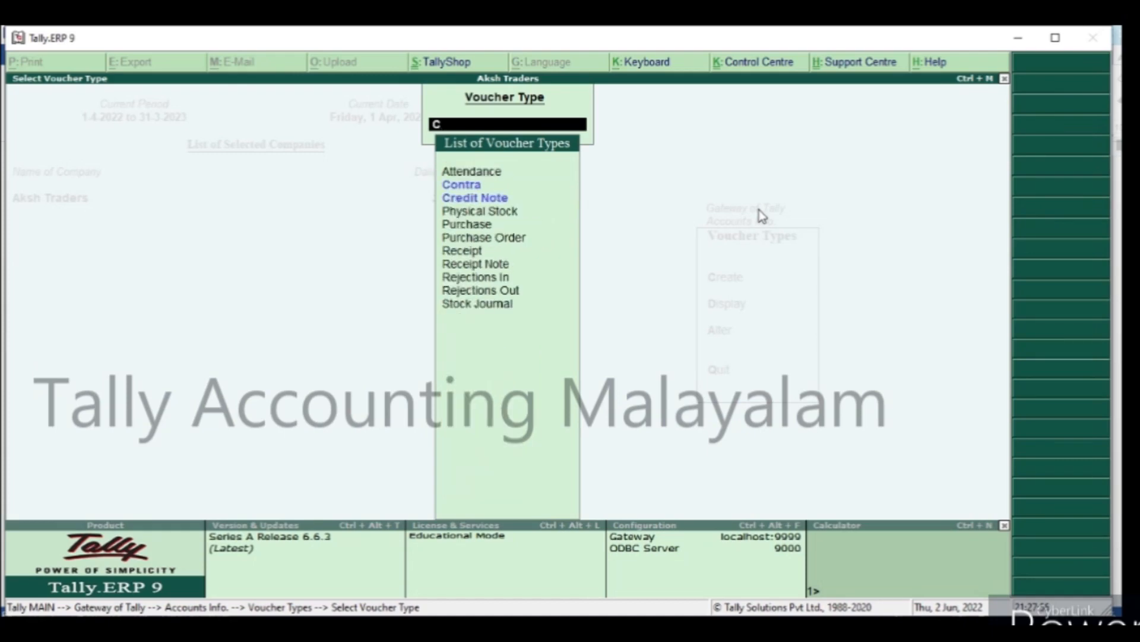
{"action": "key", "text": "Down"}
{"action": "key", "text": "Return"}
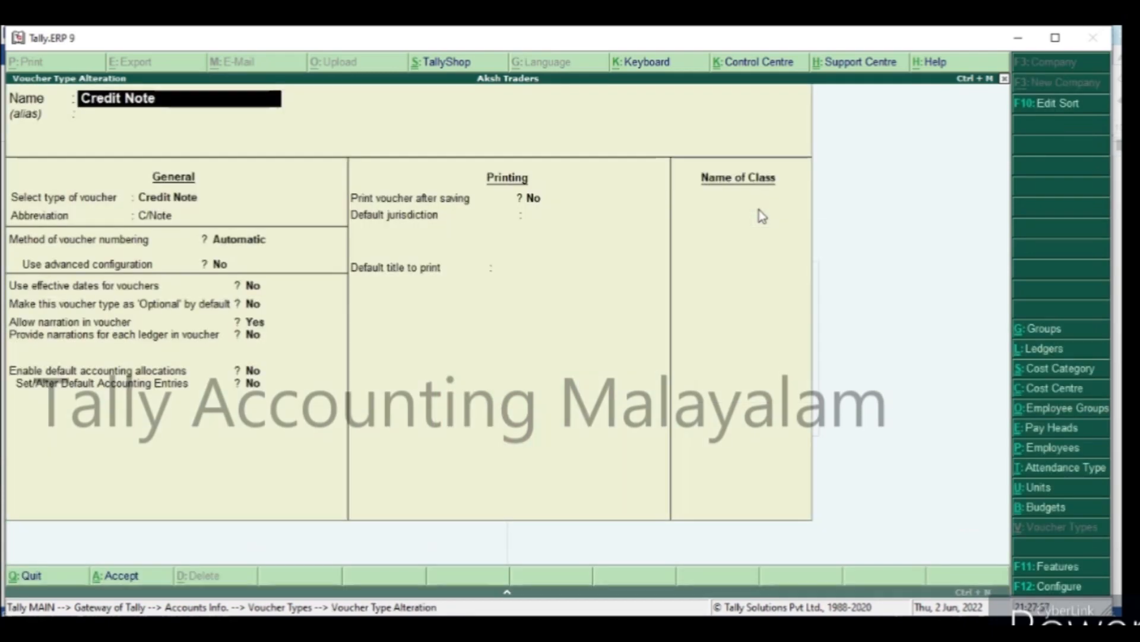
Add a voucher class named Interest Paid to the Credit Note voucher type, keeping its general and printing settings.
{"action": "key", "text": "Return"}
{"action": "key", "text": "Return"}
{"action": "key", "text": "Return"}
{"action": "key", "text": "Return"}
{"action": "key", "text": "Return"}
{"action": "key", "text": "Return"}
{"action": "key", "text": "Return"}
{"action": "key", "text": "Return"}
{"action": "key", "text": "Return"}
{"action": "key", "text": "Return"}
{"action": "key", "text": "Return"}
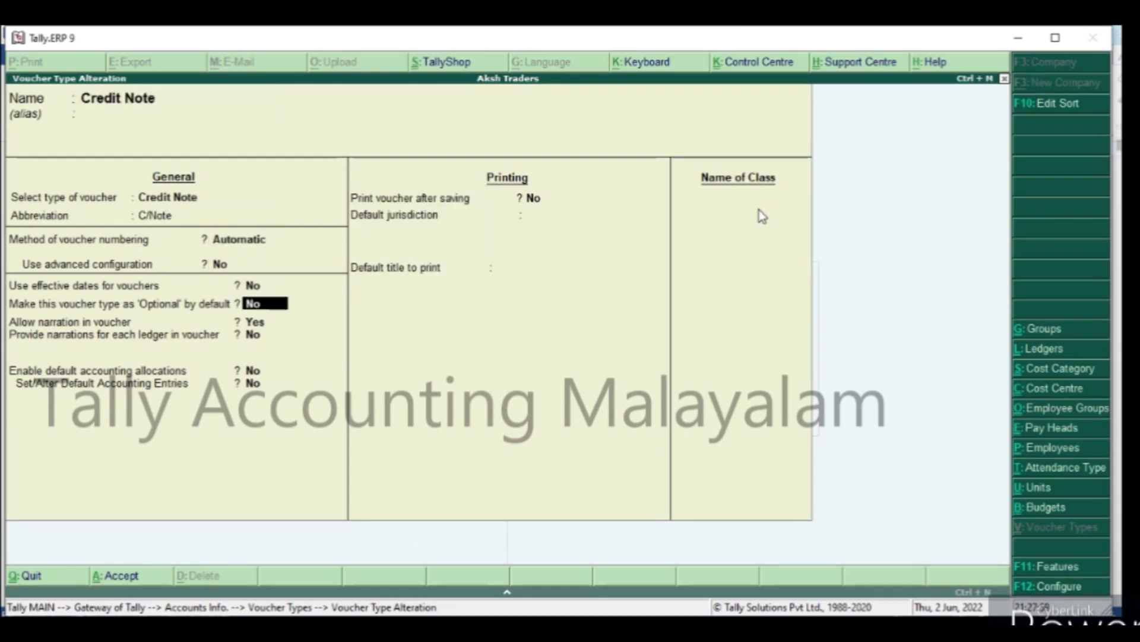
{"action": "key", "text": "Return"}
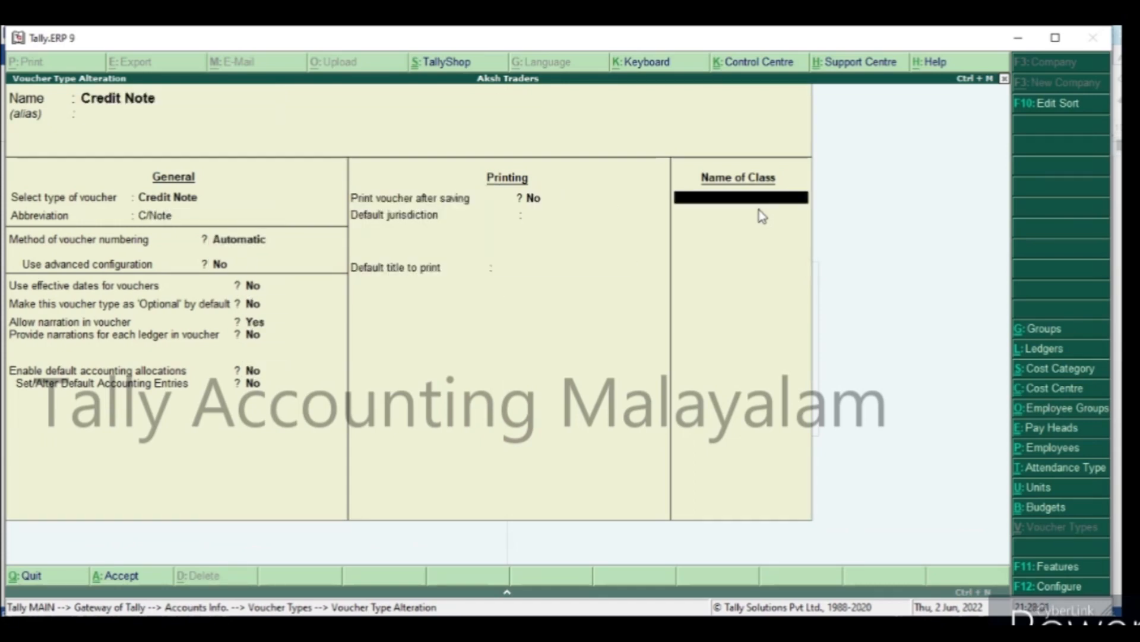
{"action": "type", "text": "Interest Paid"}
{"action": "key", "text": "Return"}
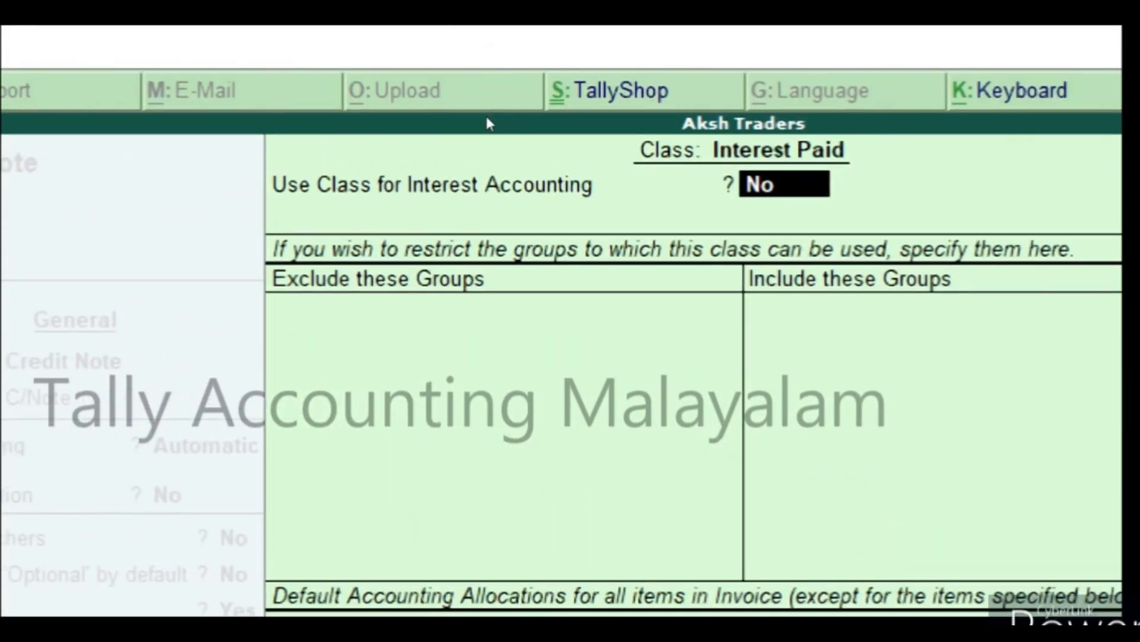
Set the class's interest accounting and compound interest options to Yes, and save the Credit Note voucher type.
{"action": "type", "text": "y"}
{"action": "key", "text": "Return"}
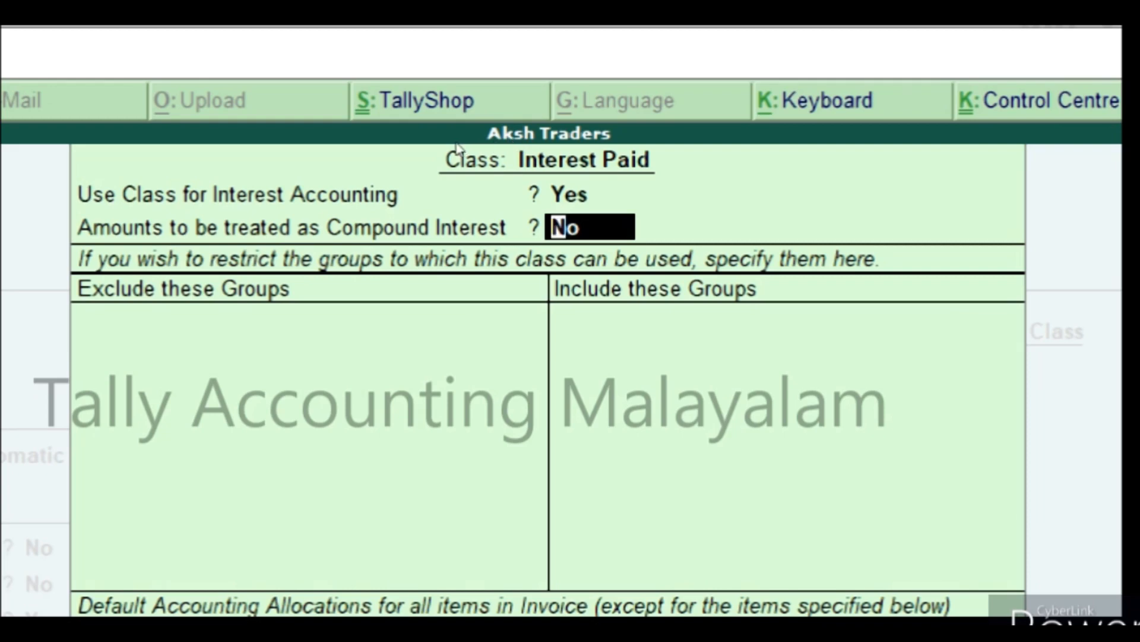
{"action": "type", "text": "y"}
{"action": "key", "text": "Return"}
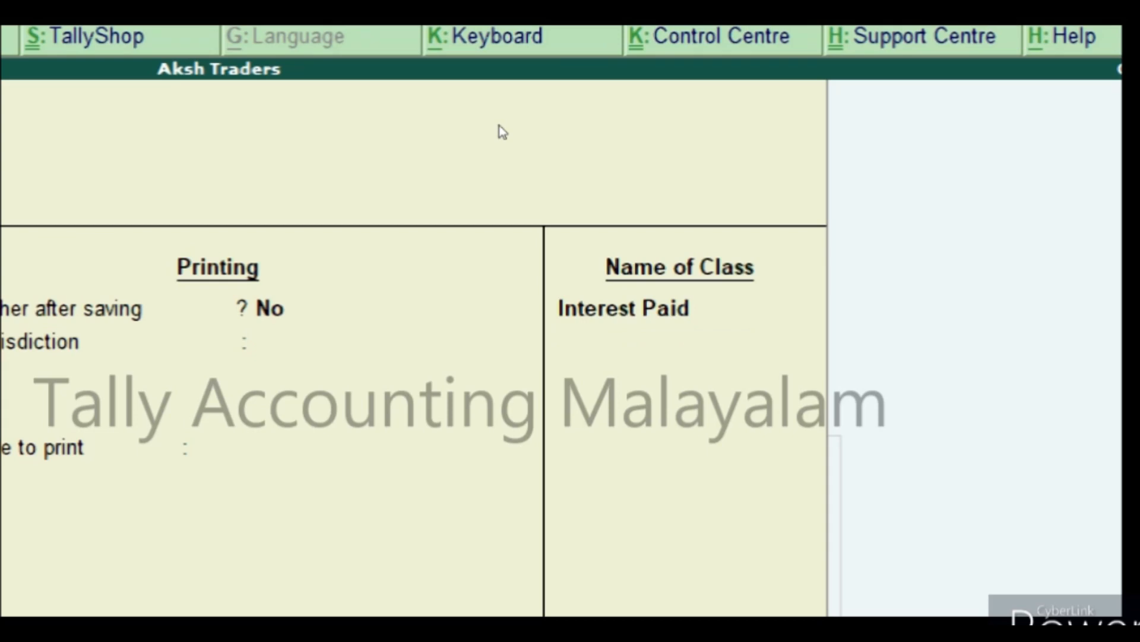
{"action": "key", "text": "Return"}
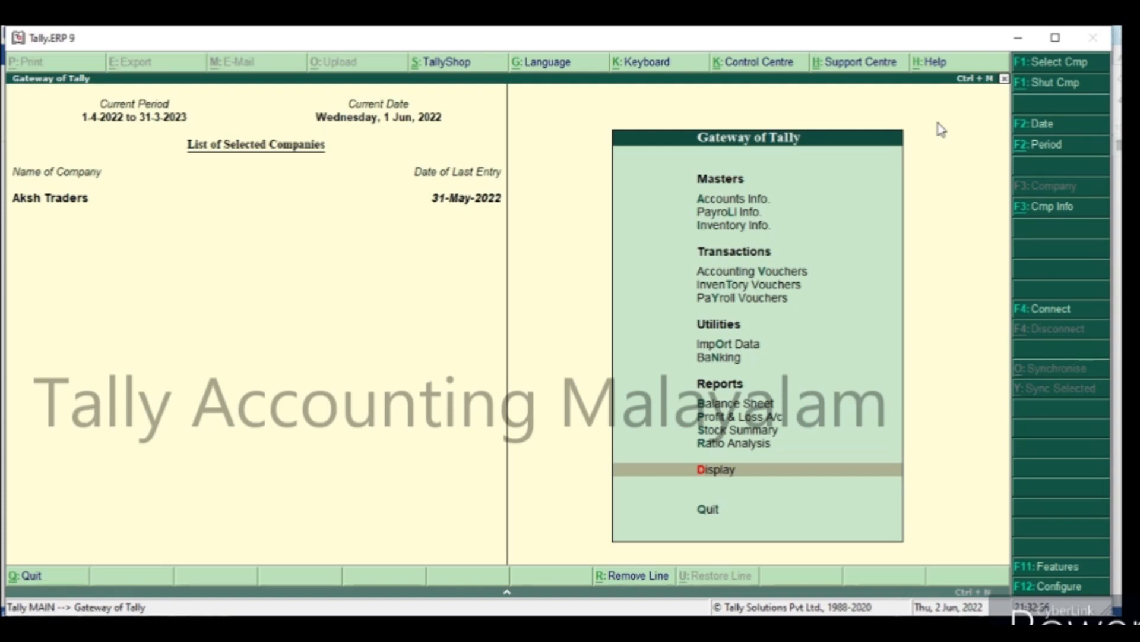
Display the Interest Payable report from the interest calculation statements.
{"action": "key", "text": "Return"}
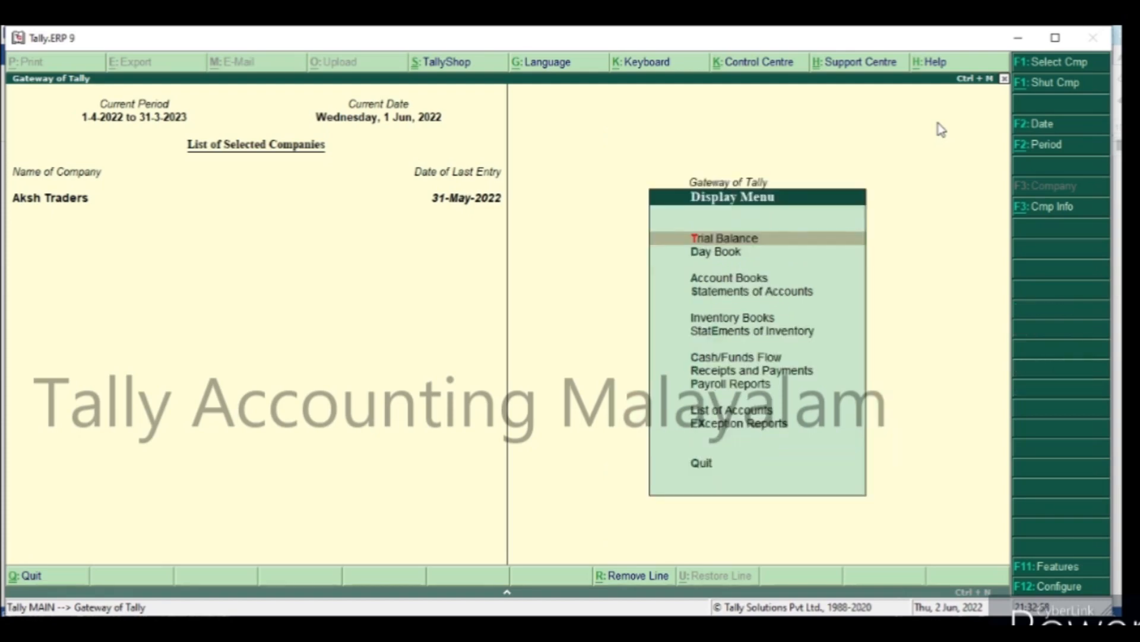
{"action": "key", "text": "s"}
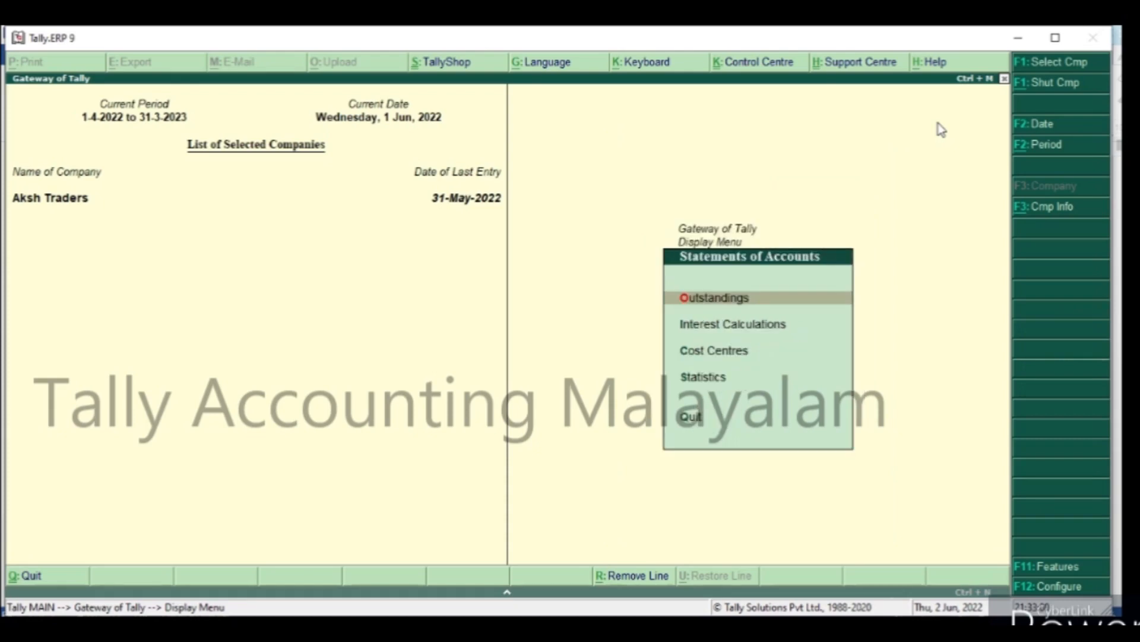
{"action": "key", "text": "Down"}
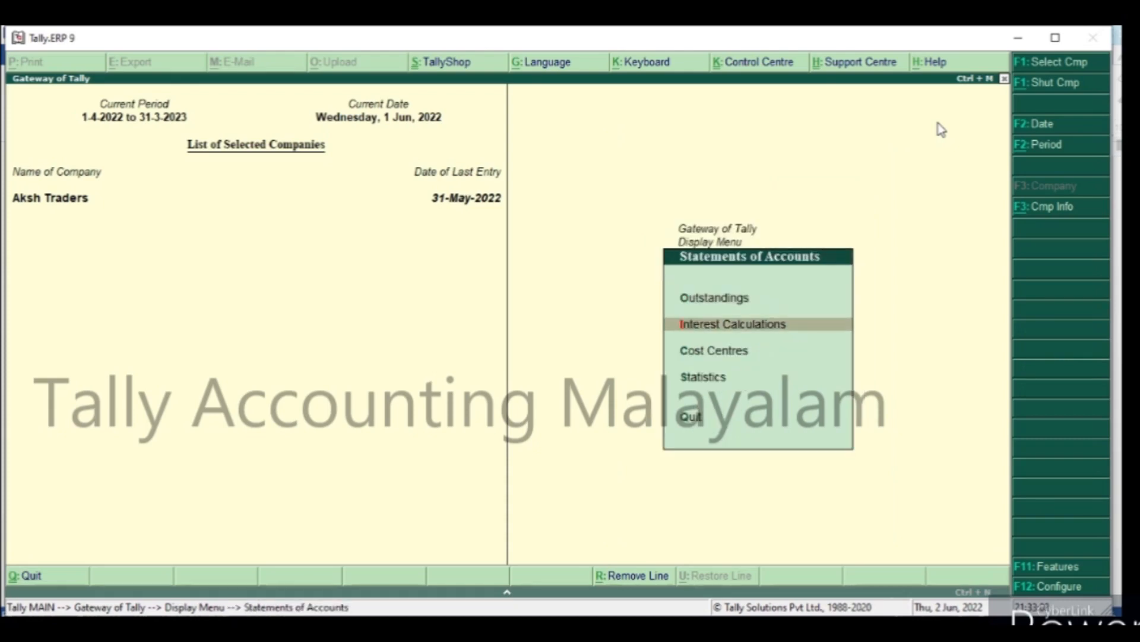
{"action": "key", "text": "Return"}
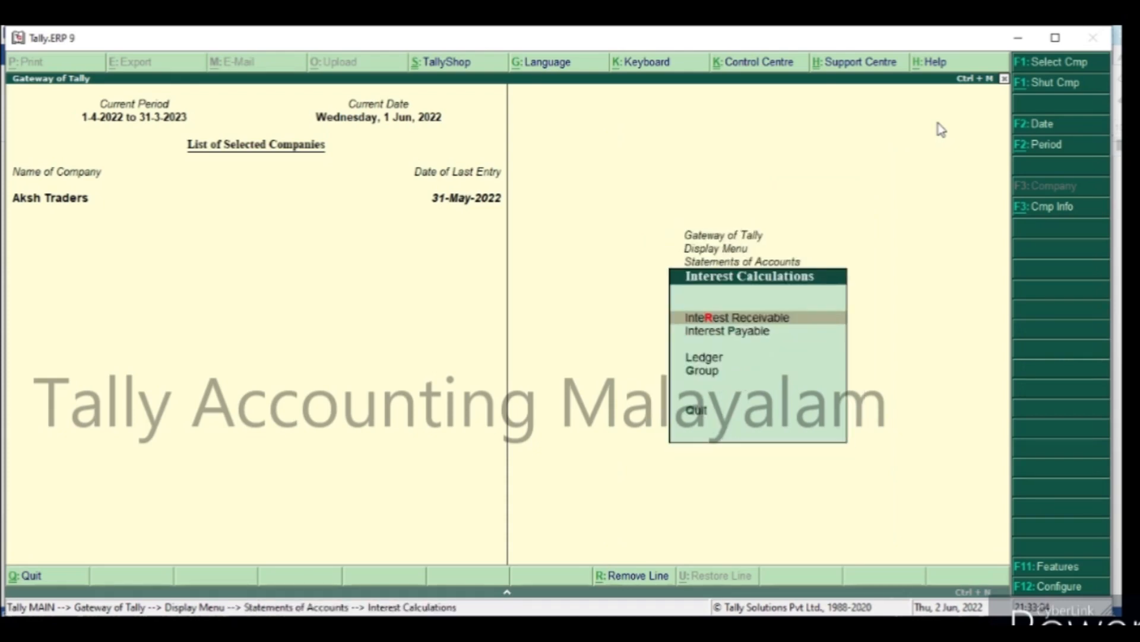
{"action": "key", "text": "Down"}
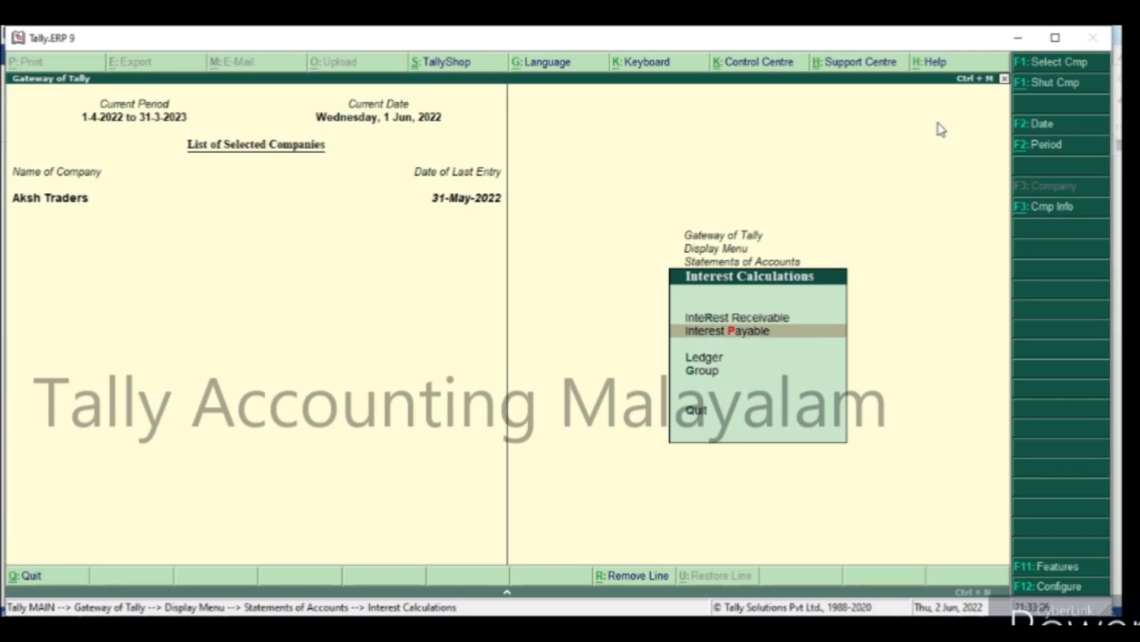
{"action": "key", "text": "Return"}
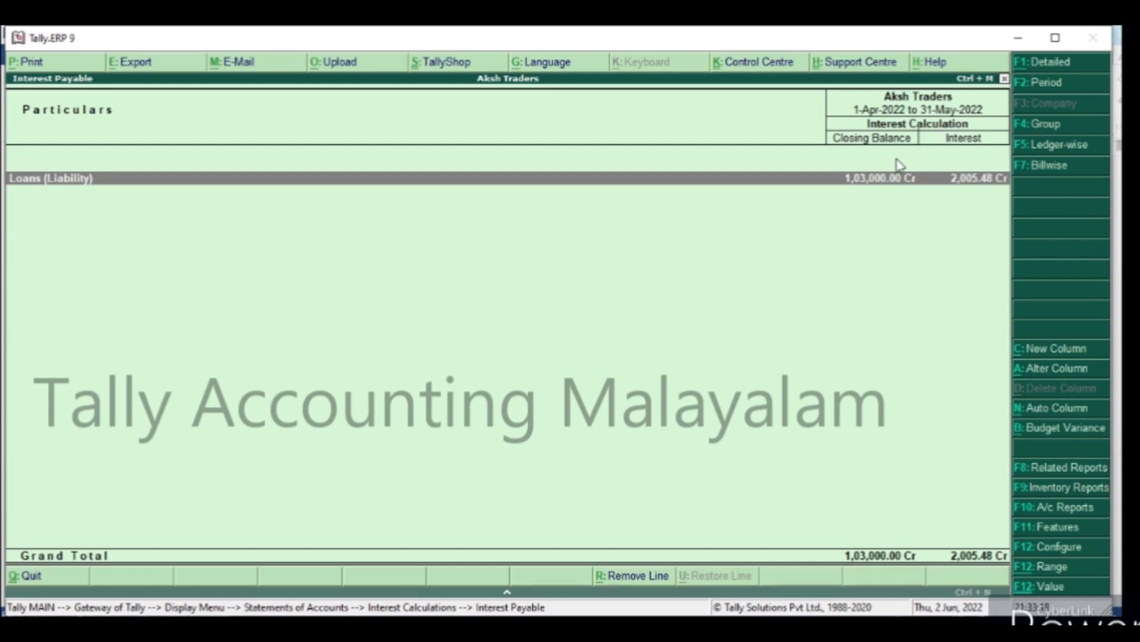
Set the Interest Payable report period to 1-4-2022 through 1-6-2022, review the interest, and return to the Gateway of Tally.
{"action": "key", "text": "F2"}
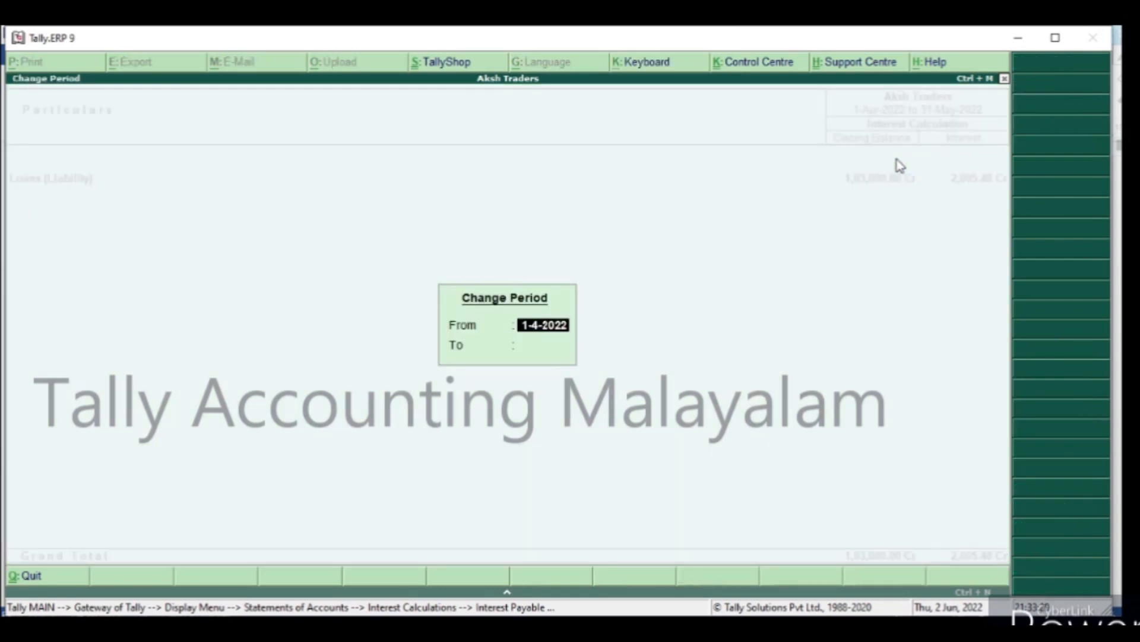
{"action": "key", "text": "Return"}
{"action": "type", "text": "1-6"}
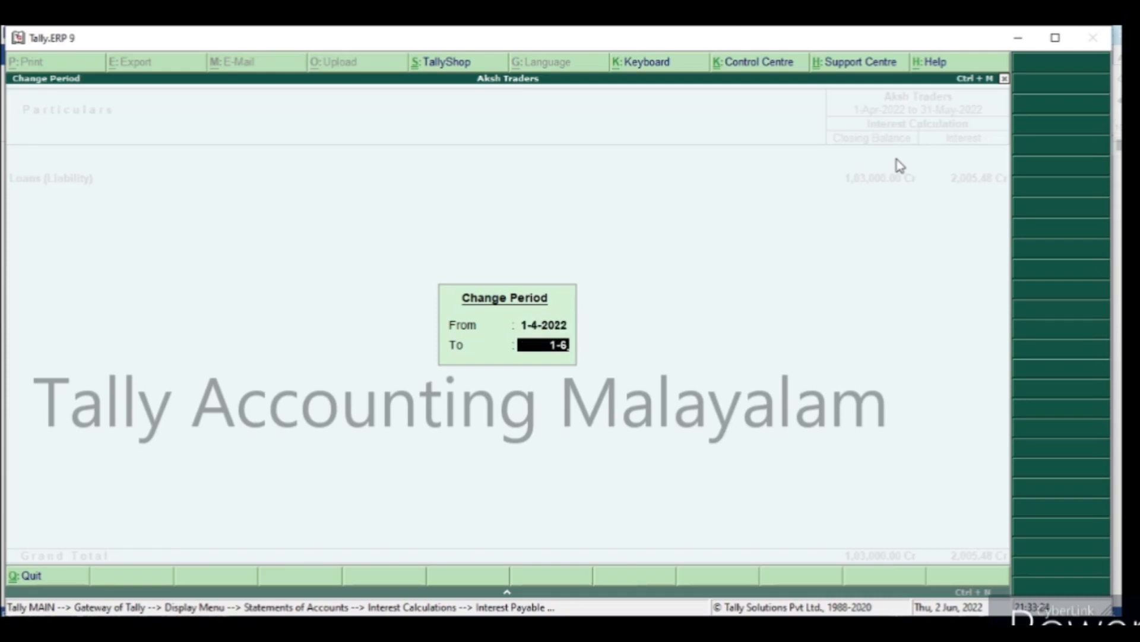
{"action": "key", "text": "Return"}
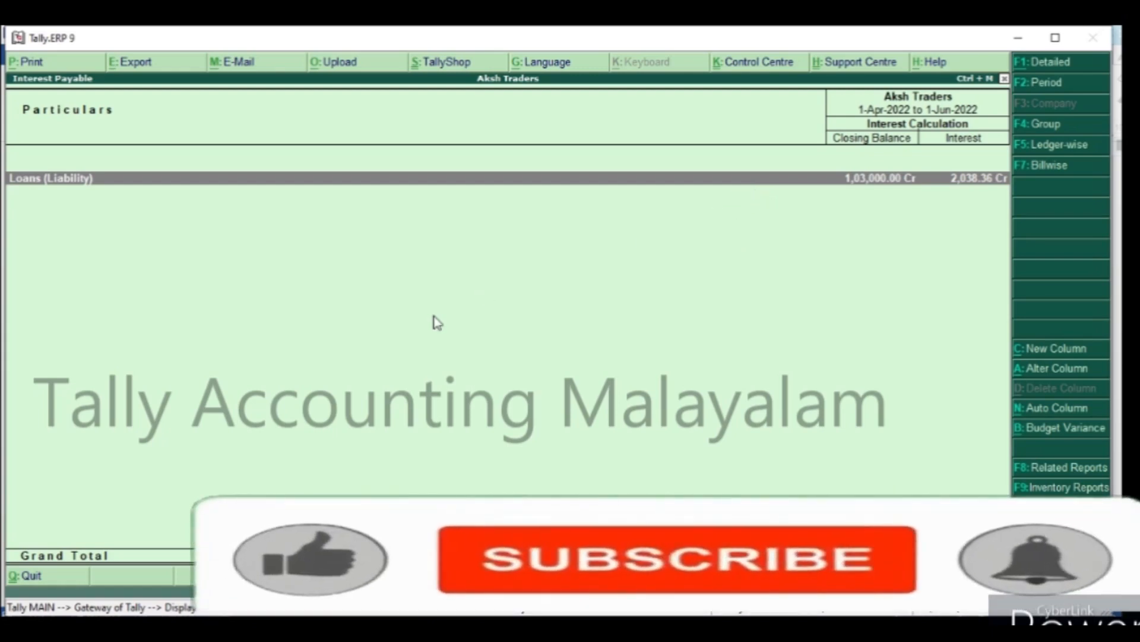
{"action": "key", "text": "Escape"}
{"action": "key", "text": "Escape"}
{"action": "key", "text": "Escape"}
{"action": "key", "text": "Escape"}
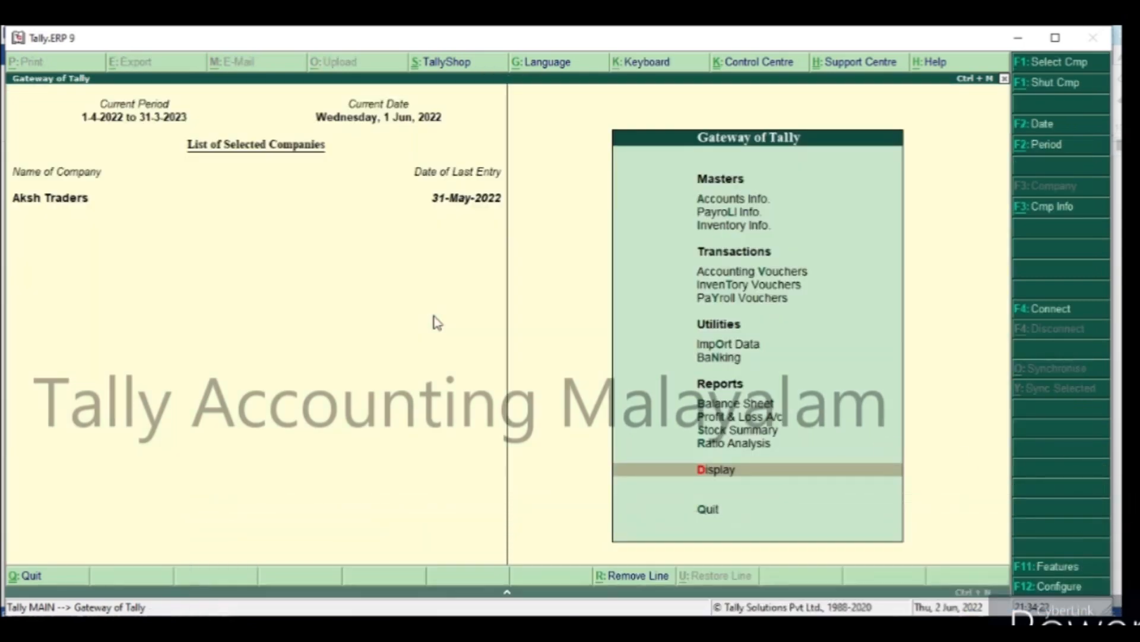
Check the current balance of the Sib Bank Loan ledger in a new payment voucher, and discard the voucher.
{"action": "key", "text": "v"}
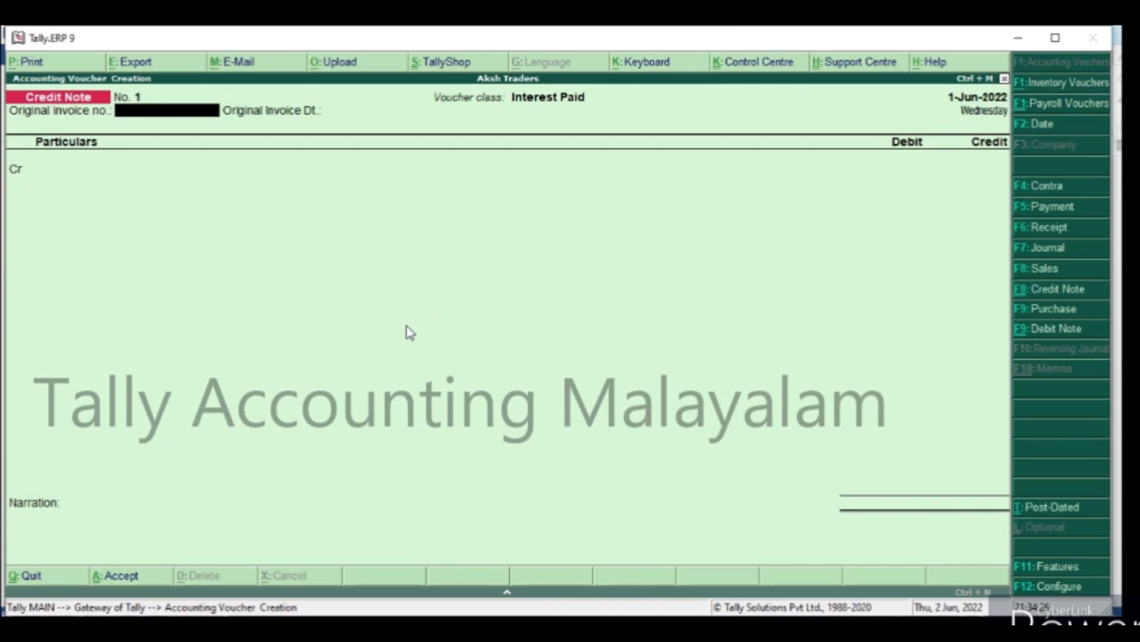
{"action": "key", "text": "F5"}
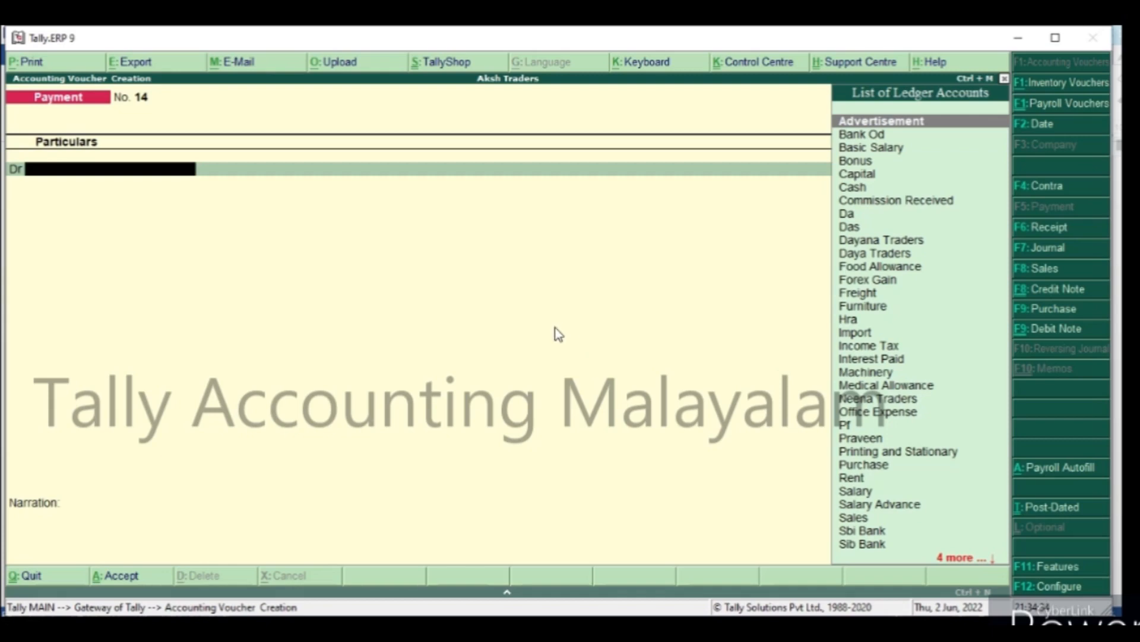
{"action": "type", "text": "S"}
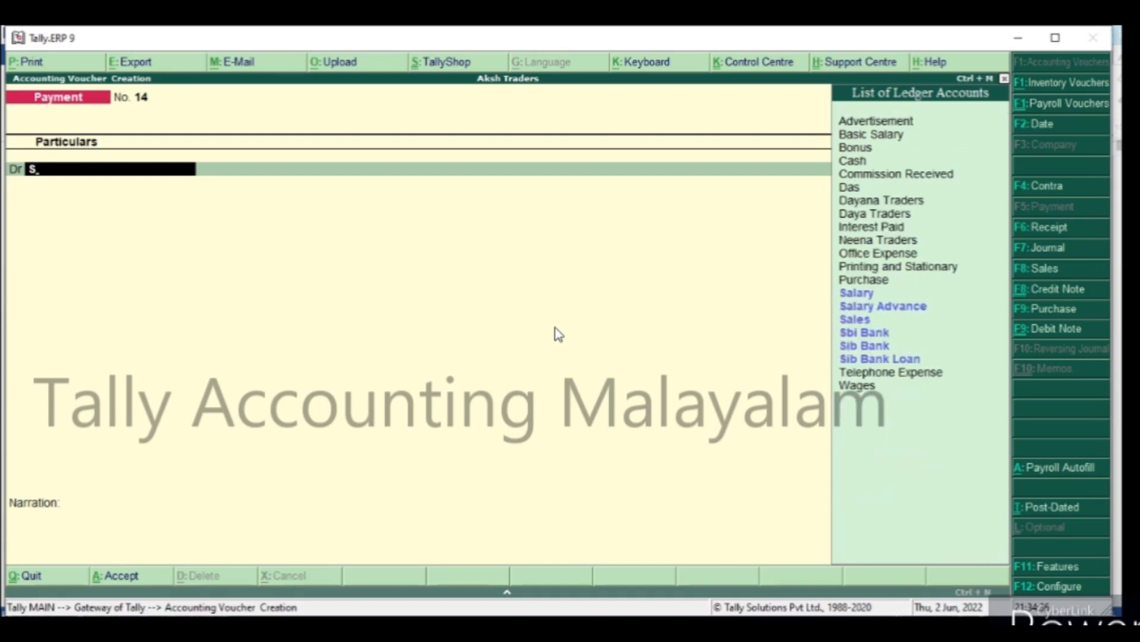
{"action": "key", "text": "Down"}
{"action": "key", "text": "Down"}
{"action": "key", "text": "Down"}
{"action": "key", "text": "Down"}
{"action": "key", "text": "Down"}
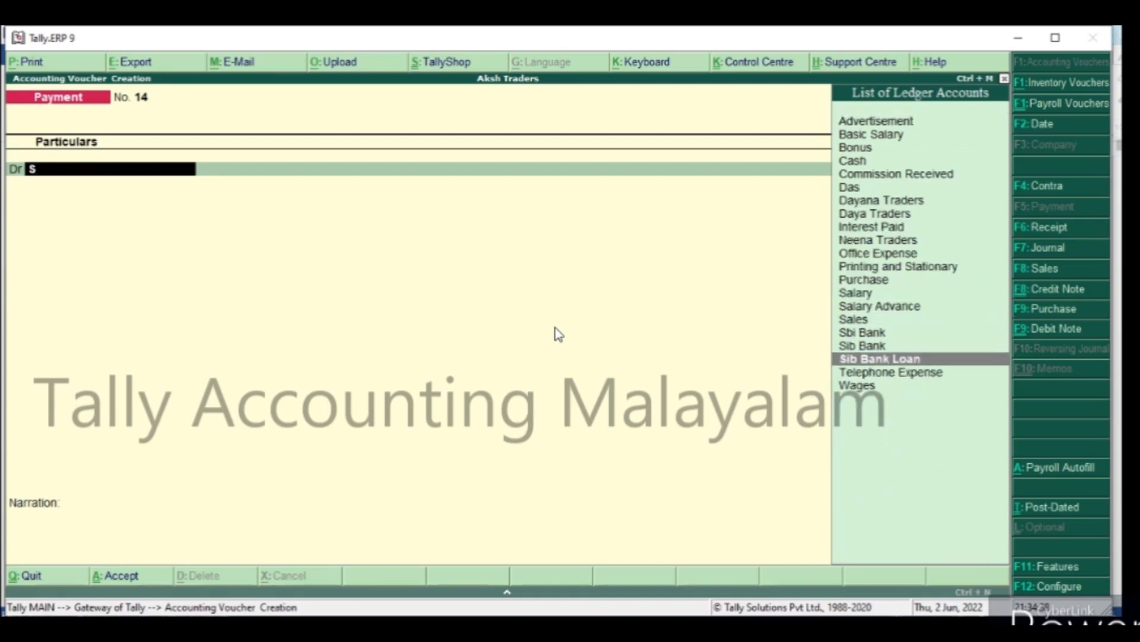
{"action": "key", "text": "Return"}
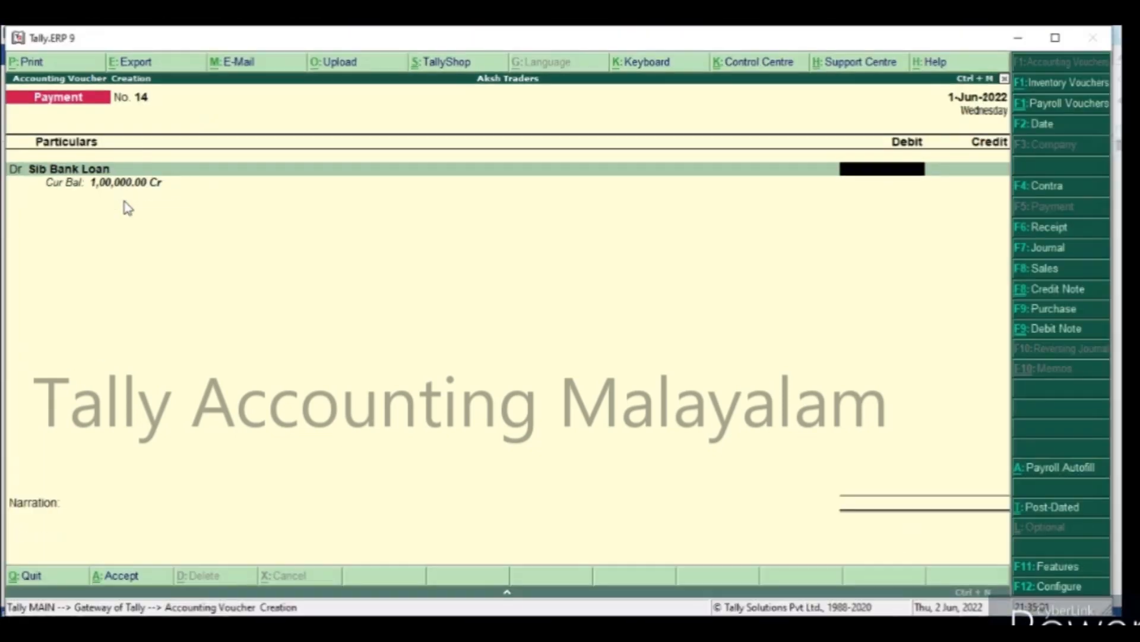
{"action": "key", "text": "Escape"}
{"action": "key", "text": "y"}
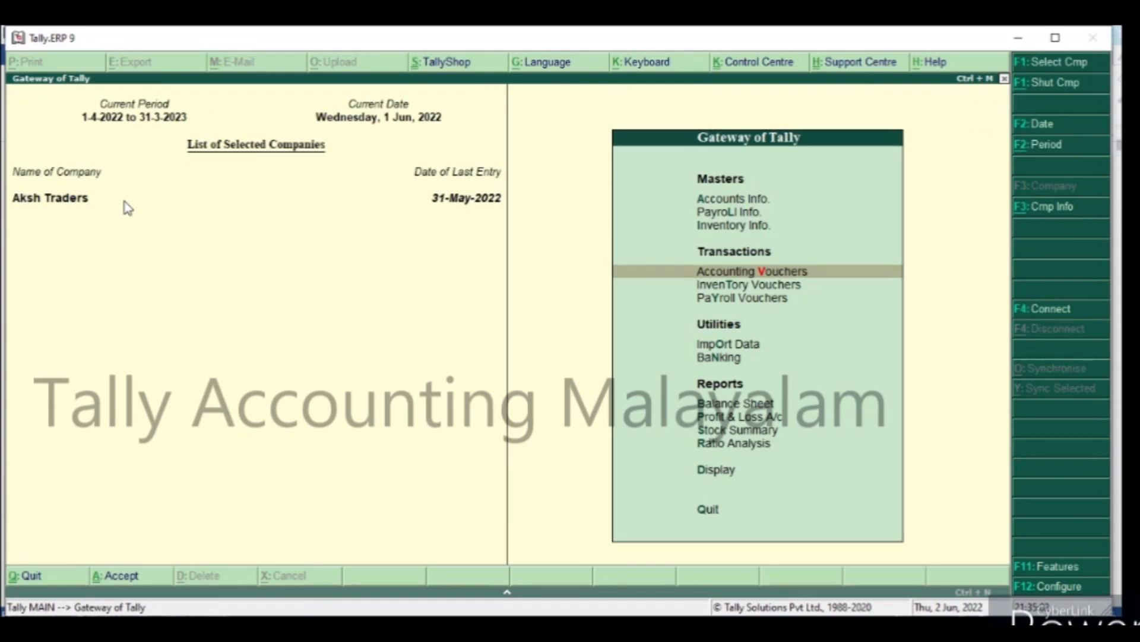
Start a credit note with the Interest Paid class, dated 1-6-2022, leaving the original invoice number blank.
{"action": "key", "text": "Return"}
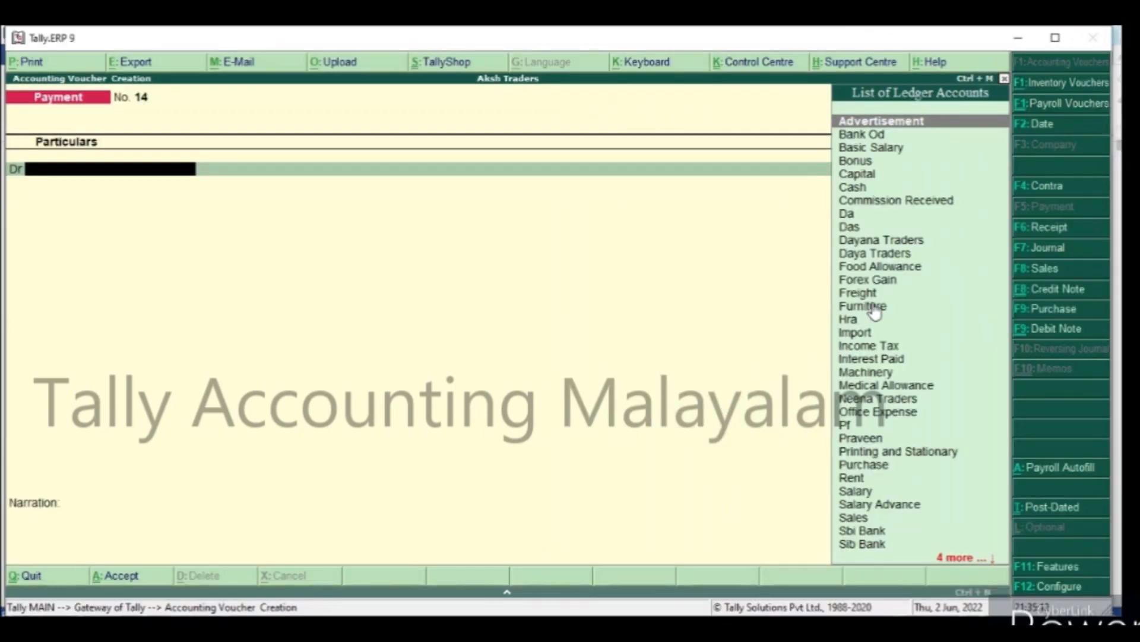
{"action": "left_click", "coordinate": [1070, 291]}
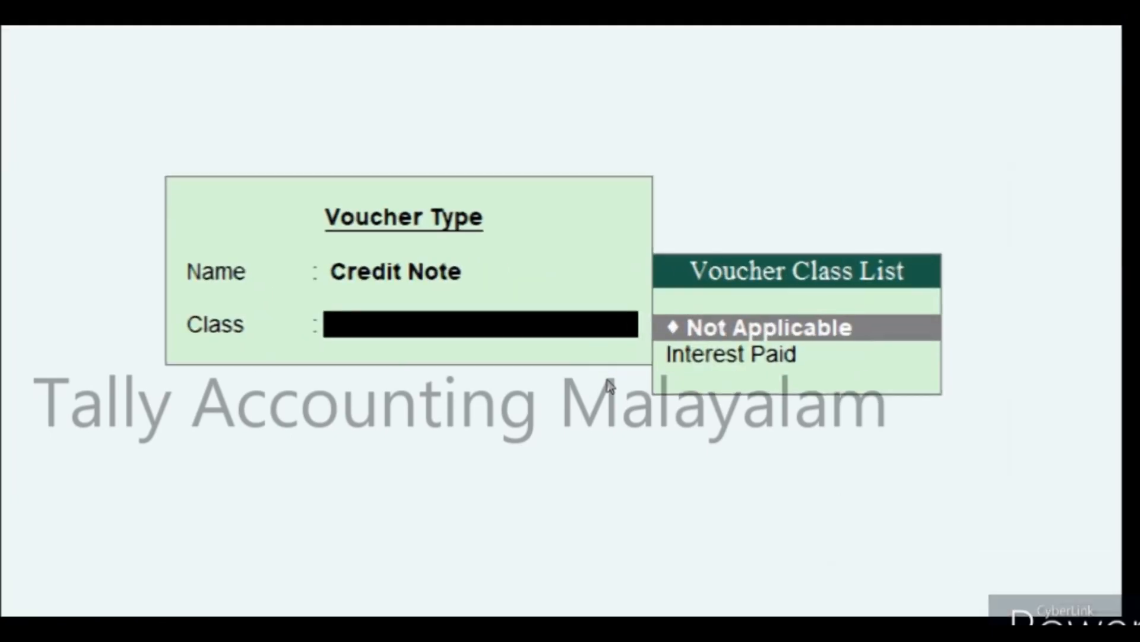
{"action": "key", "text": "Down"}
{"action": "key", "text": "Return"}
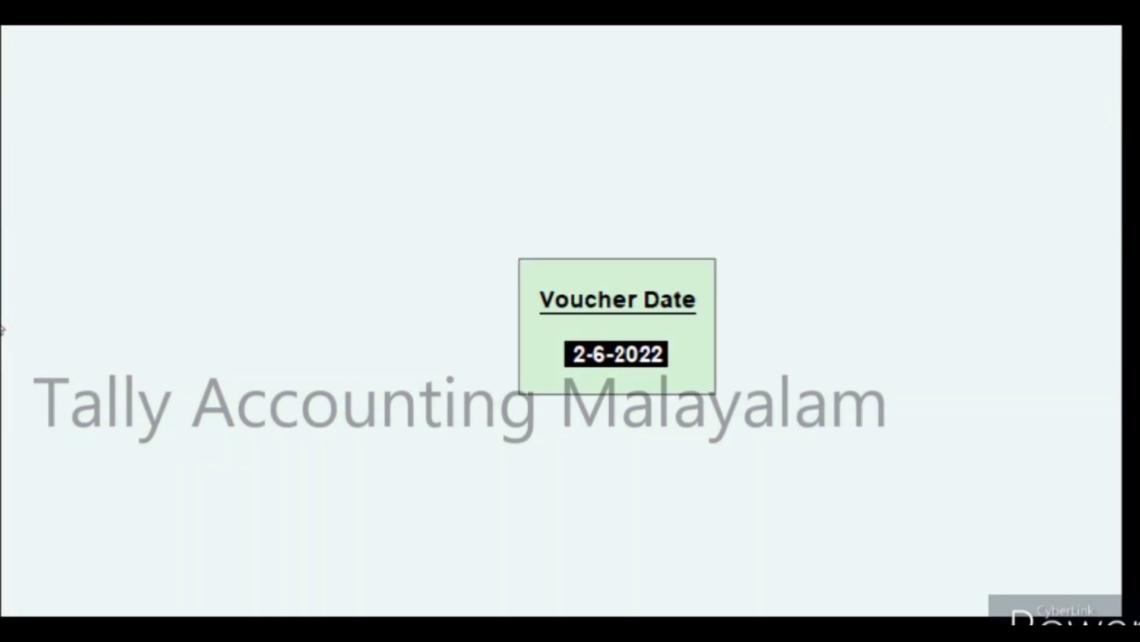
{"action": "type", "text": "1-6"}
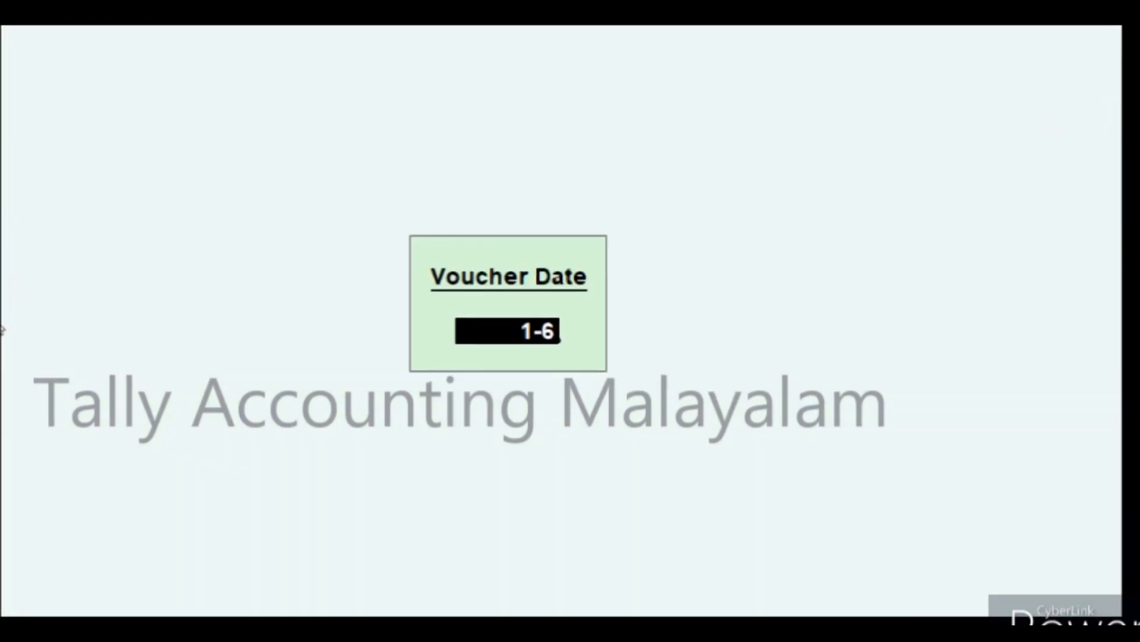
{"action": "key", "text": "Return"}
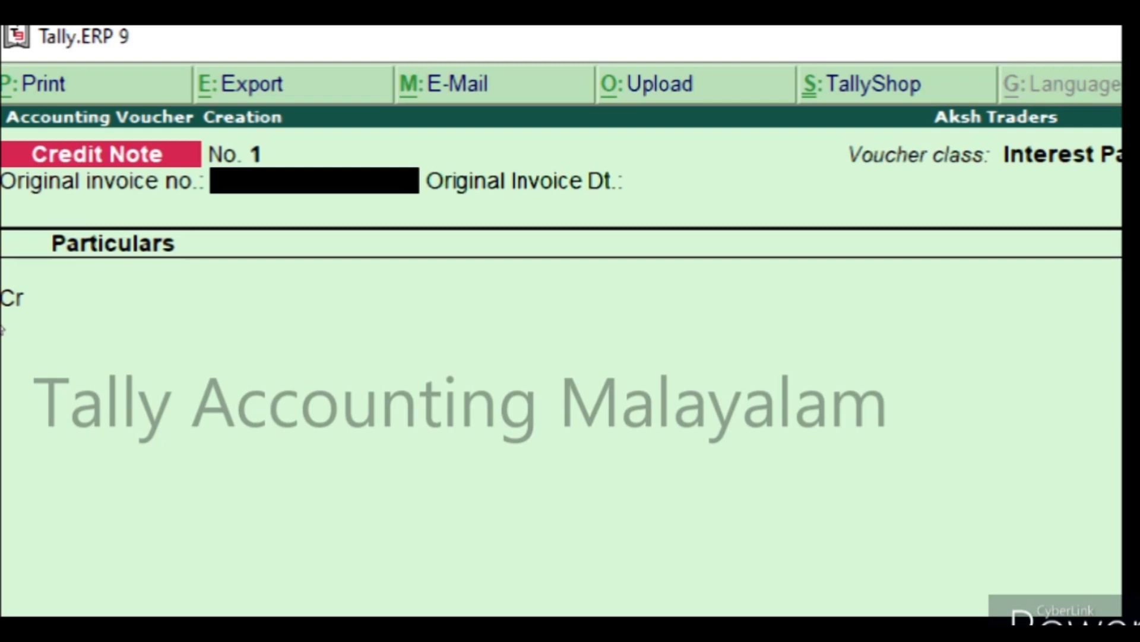
{"action": "key", "text": "Return"}
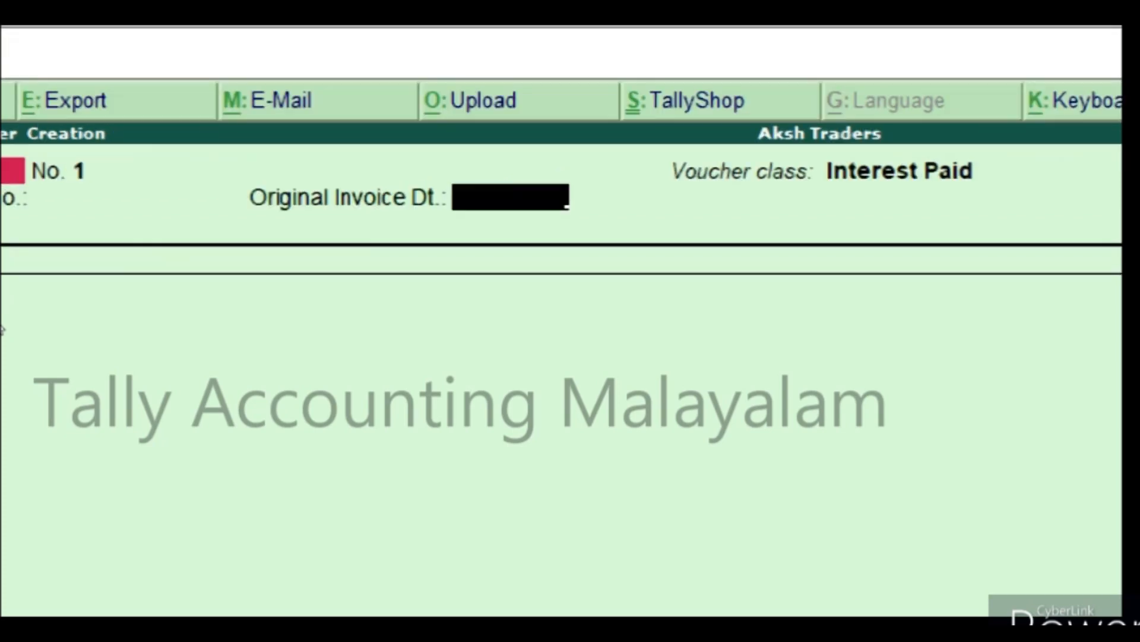
Credit Sib Bank Loan and debit Interest Paid with the 2,038.36 interest, and save the credit note.
{"action": "key", "text": "Return"}
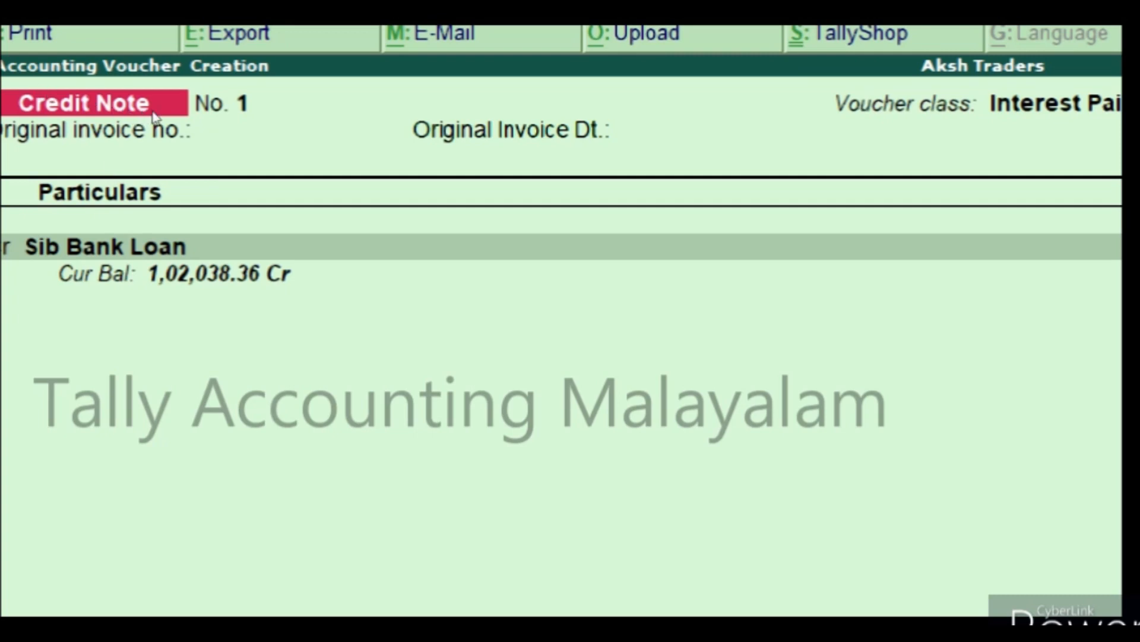
{"action": "key", "text": "Return"}
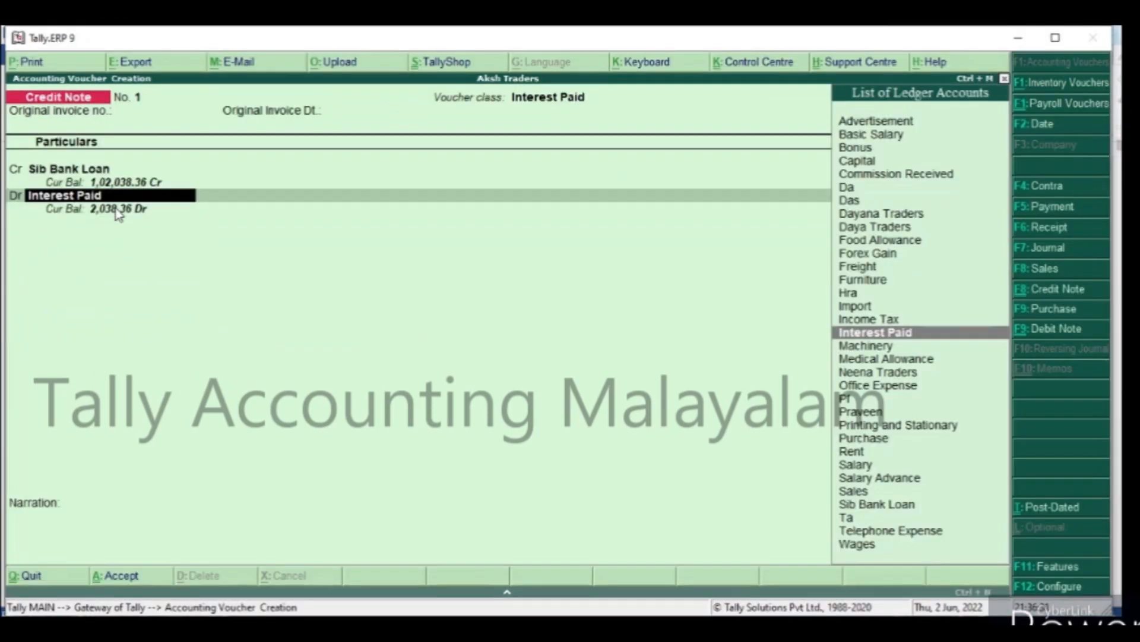
{"action": "key", "text": "Return"}
{"action": "key", "text": "Return"}
{"action": "key", "text": "Return"}
{"action": "left_click", "coordinate": [114, 208]}
{"action": "key", "text": "Return"}
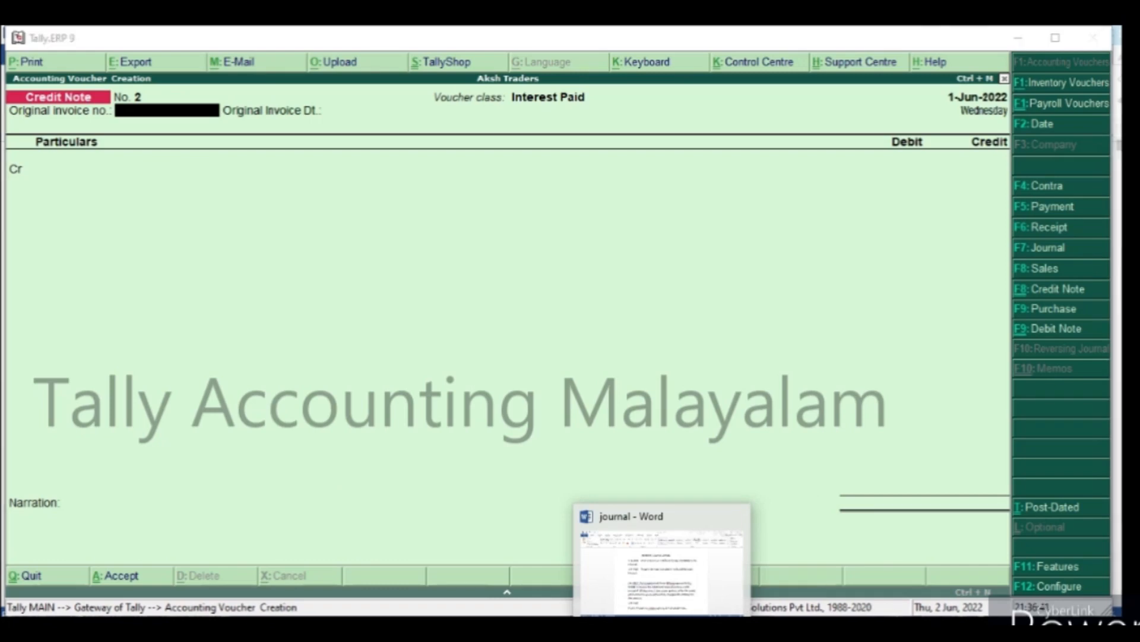
Consult the instalment entry in the Word journal document, and in a new Tally payment voucher debit Sib Bank Loan with 12038.36.
{"action": "left_click", "coordinate": [663, 629]}
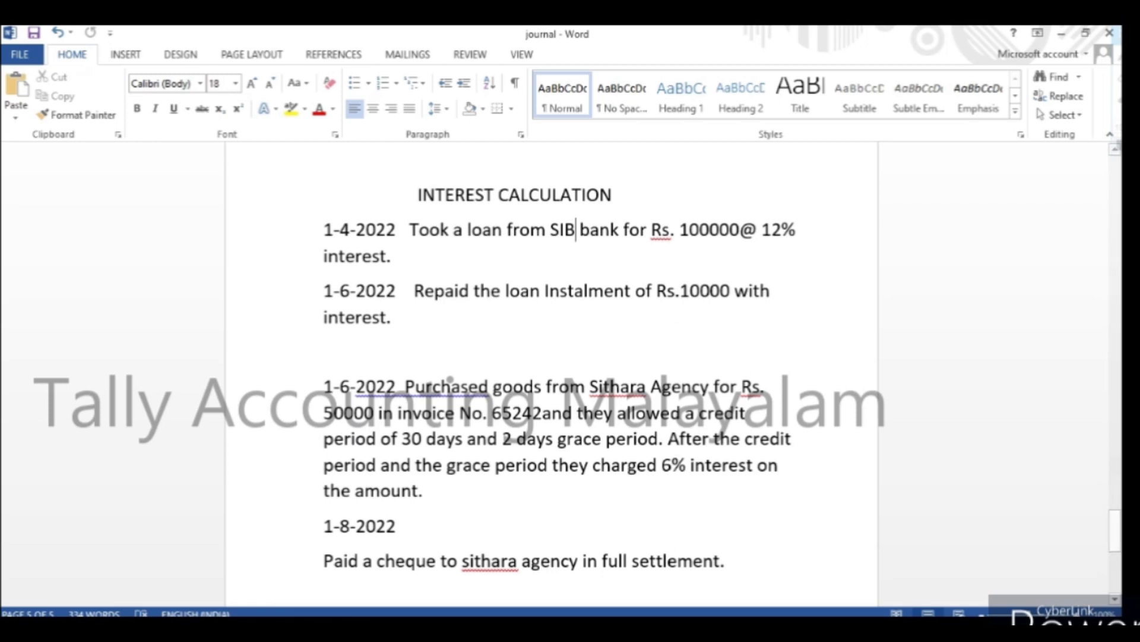
{"action": "key", "text": "alt+Tab"}
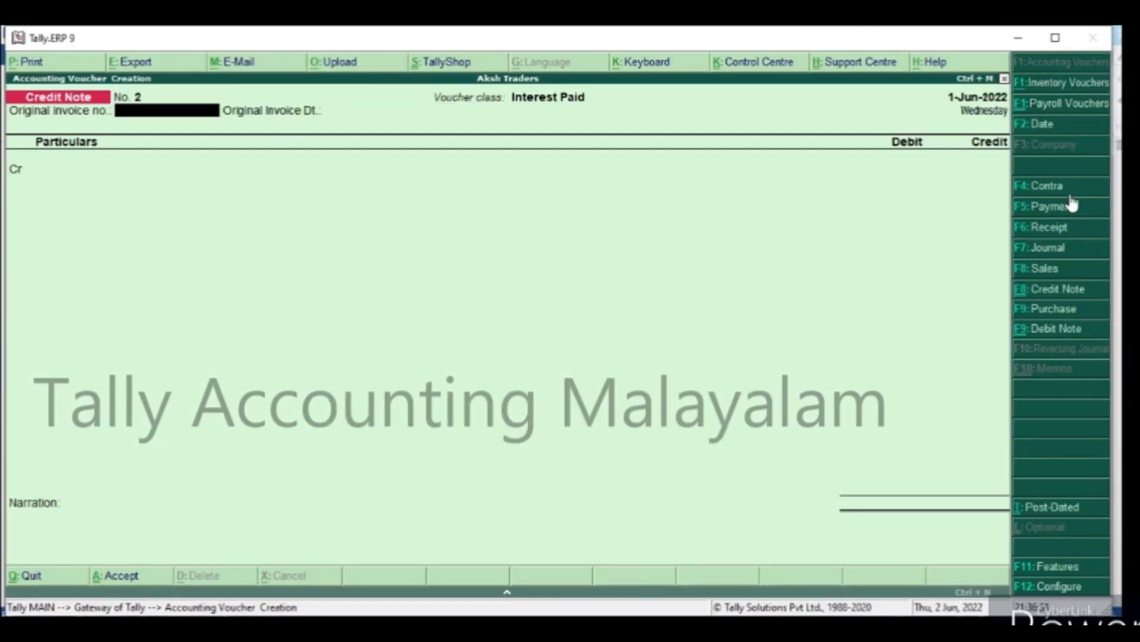
{"action": "left_click", "coordinate": [1067, 213]}
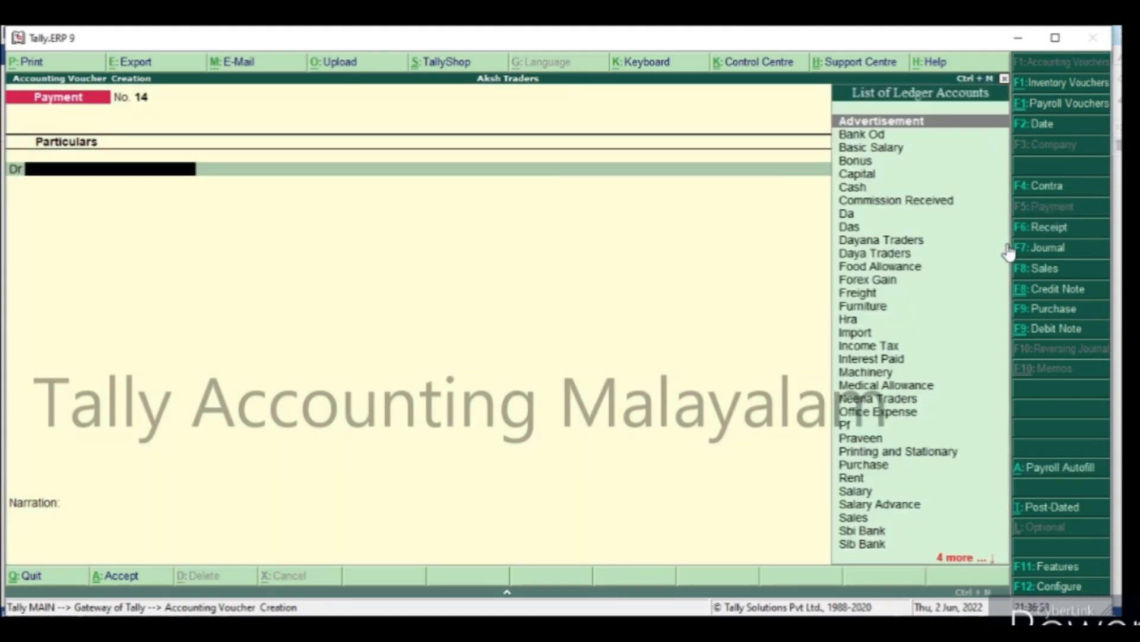
{"action": "type", "text": "S"}
{"action": "key", "text": "Down"}
{"action": "key", "text": "Down"}
{"action": "key", "text": "Down"}
{"action": "key", "text": "Down"}
{"action": "key", "text": "Down"}
{"action": "key", "text": "Down"}
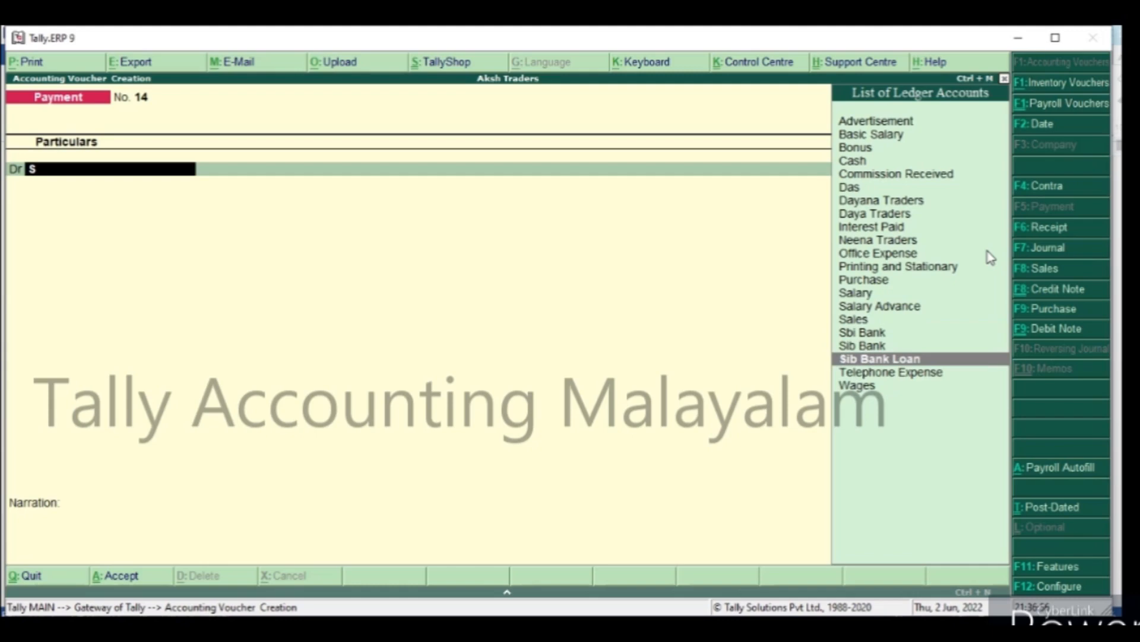
{"action": "key", "text": "Return"}
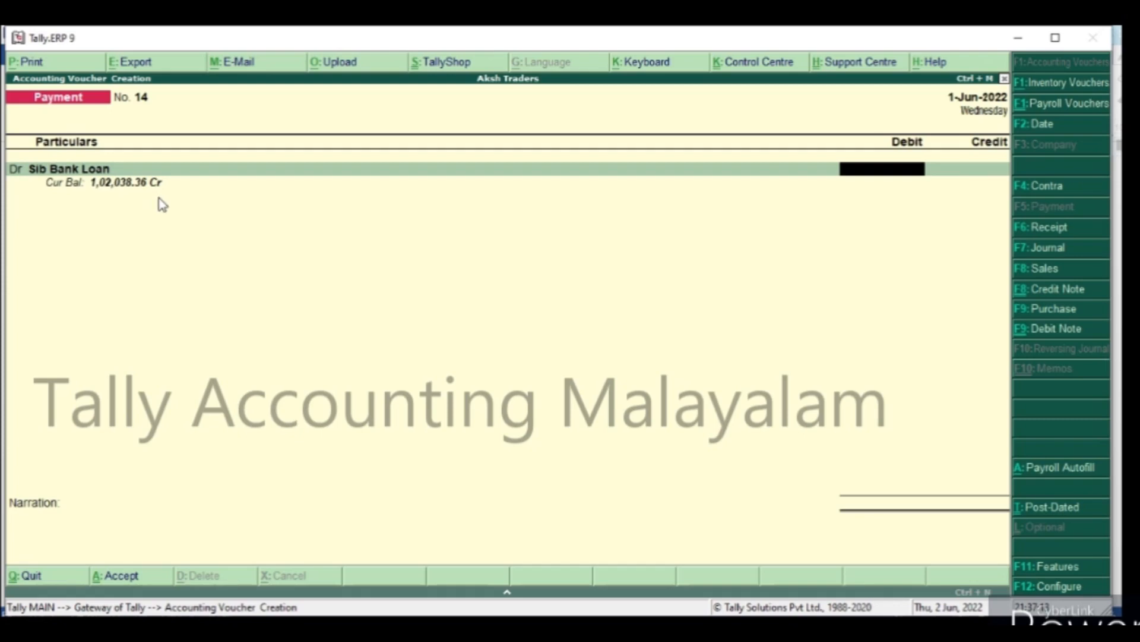
{"action": "type", "text": "12038.36"}
{"action": "key", "text": "Return"}
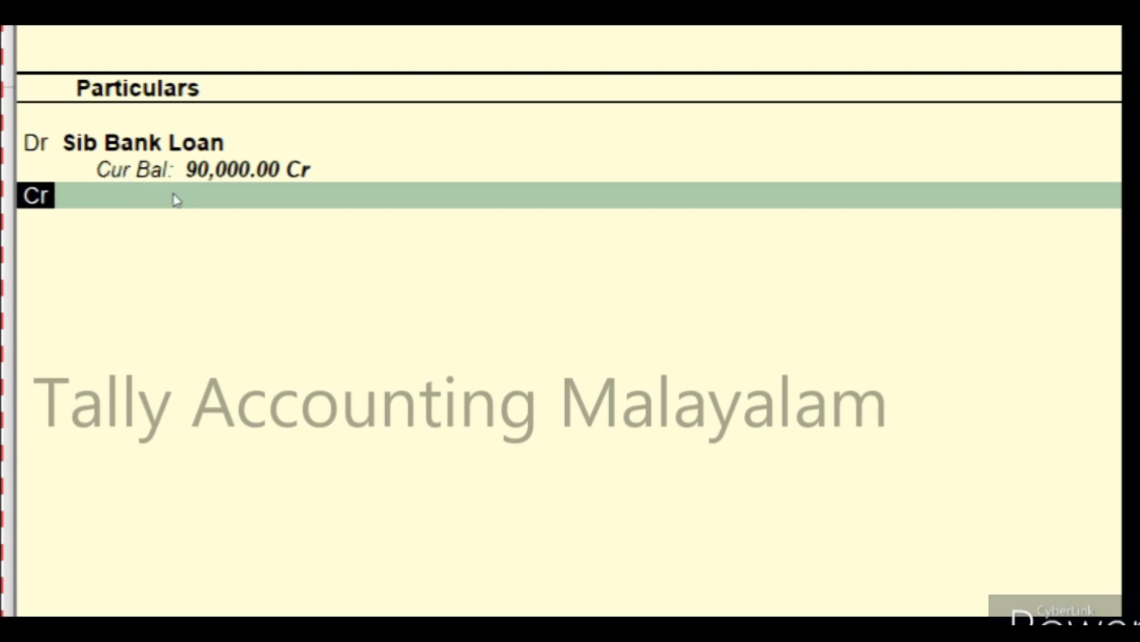
Credit Sbi Bank with 12,038.36, accept the default bank allocation, and save the payment voucher without a narration.
{"action": "key", "text": "Return"}
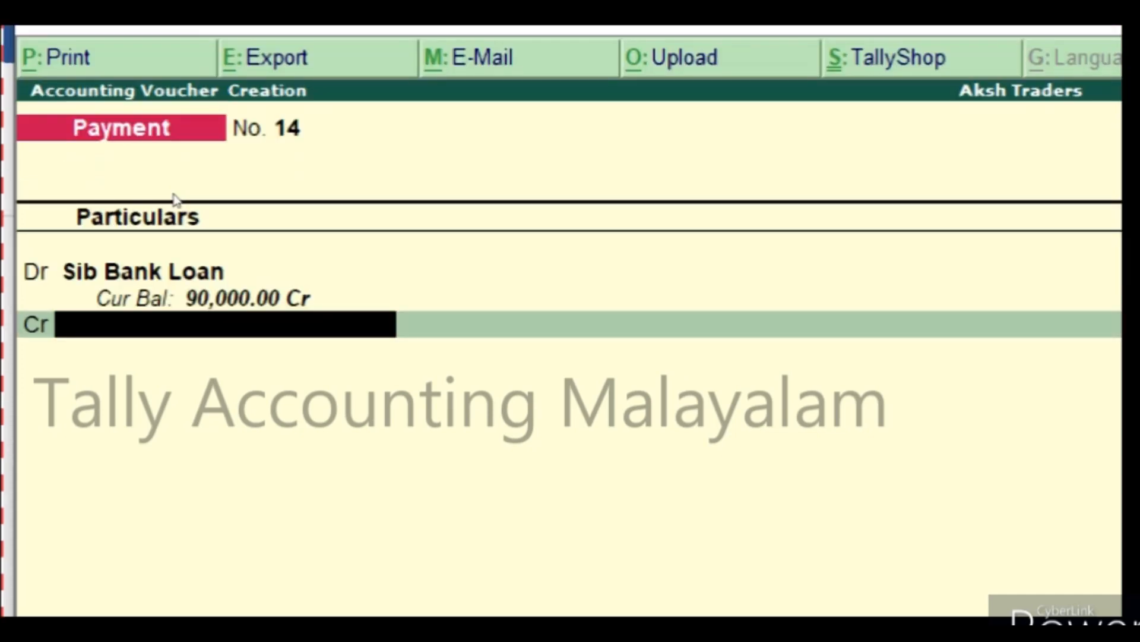
{"action": "type", "text": "S"}
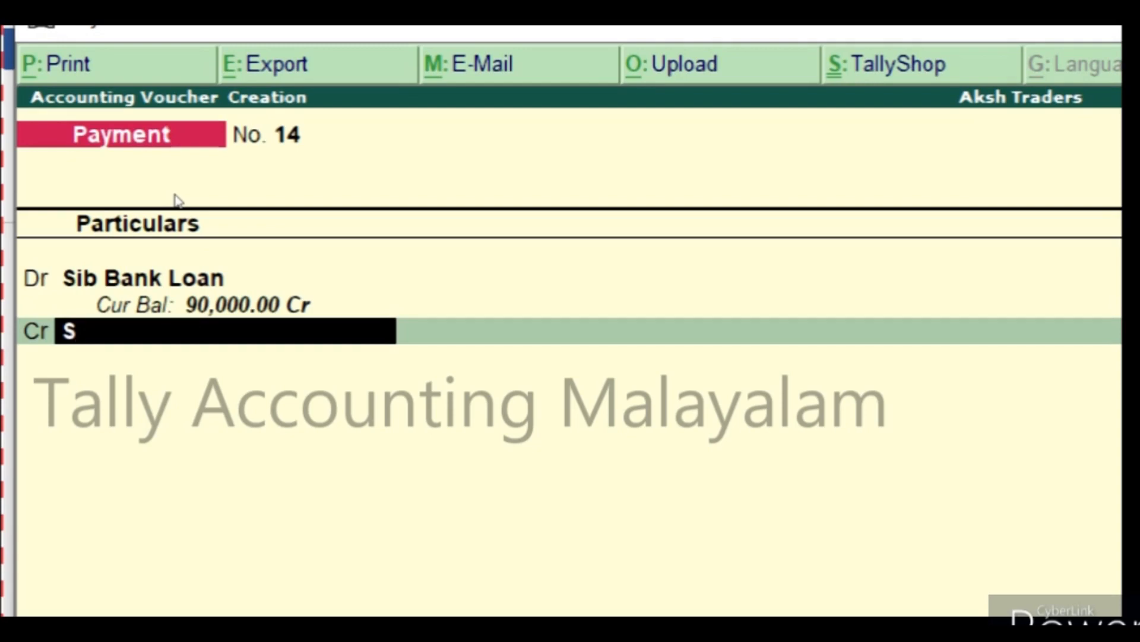
{"action": "type", "text": "b"}
{"action": "key", "text": "Return"}
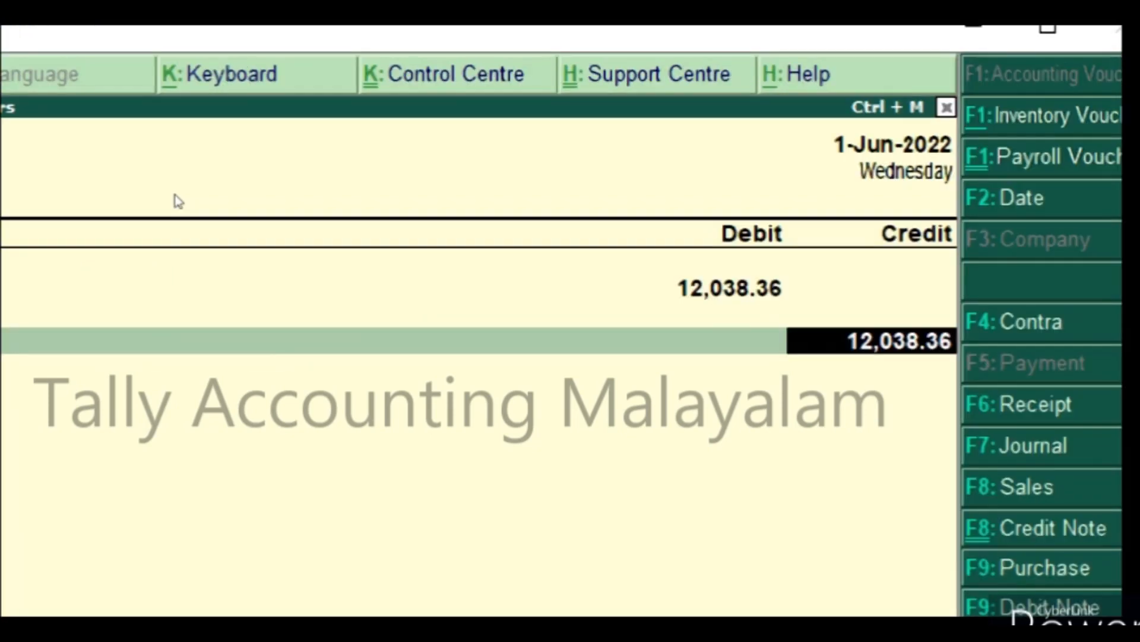
{"action": "key", "text": "Return"}
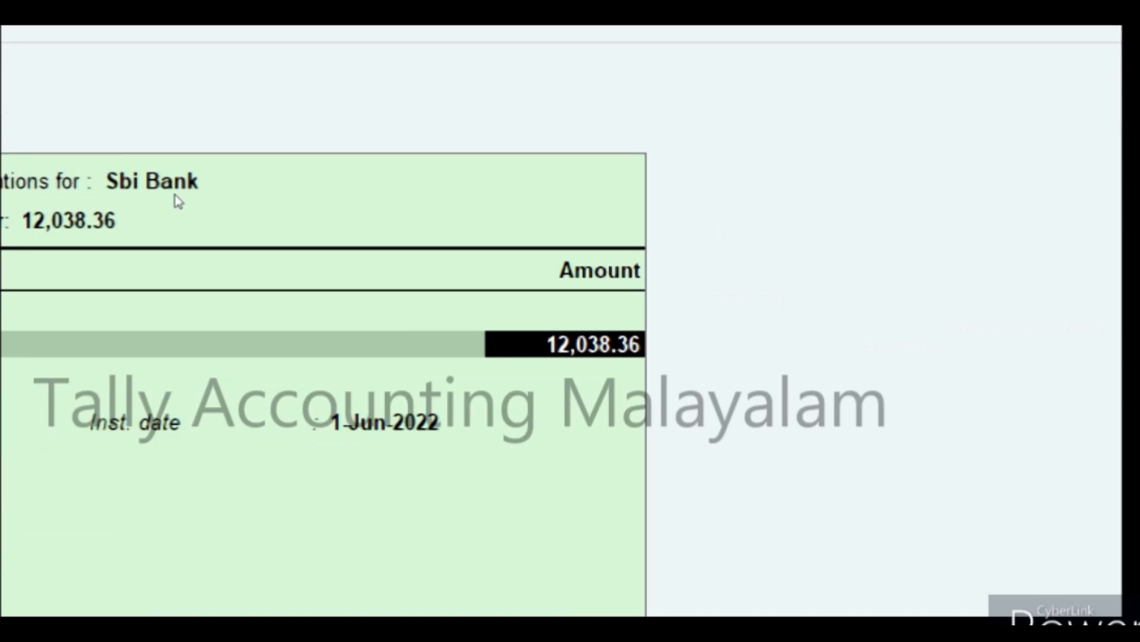
{"action": "key", "text": "Return"}
{"action": "key", "text": "Return"}
{"action": "key", "text": "Return"}
{"action": "key", "text": "Return"}
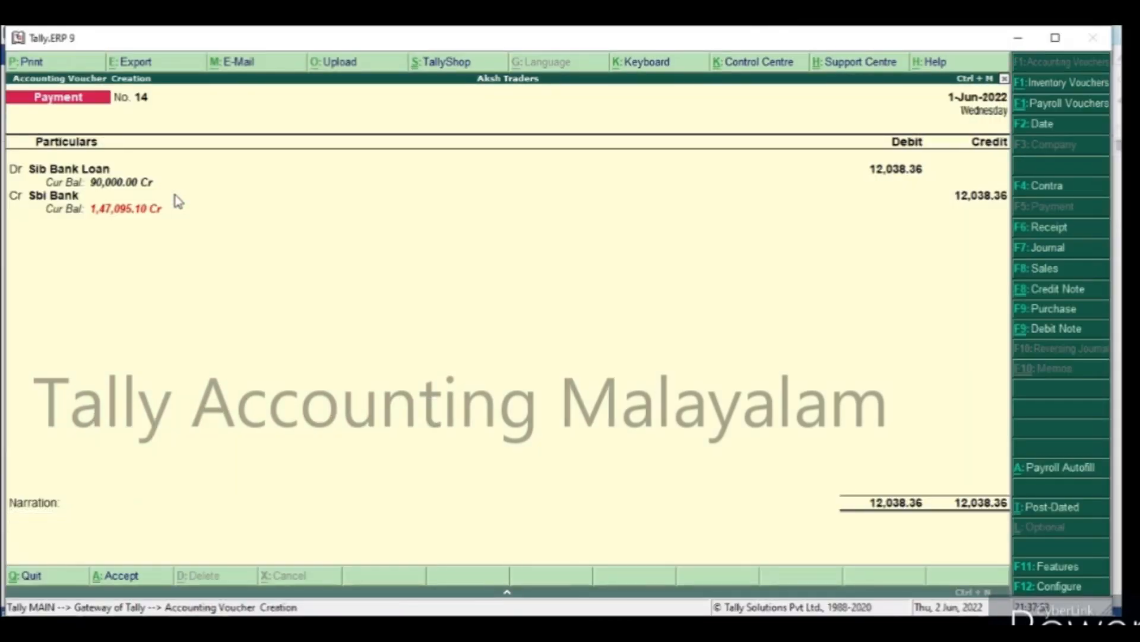
{"action": "key", "text": "Return"}
{"action": "key", "text": "Return"}
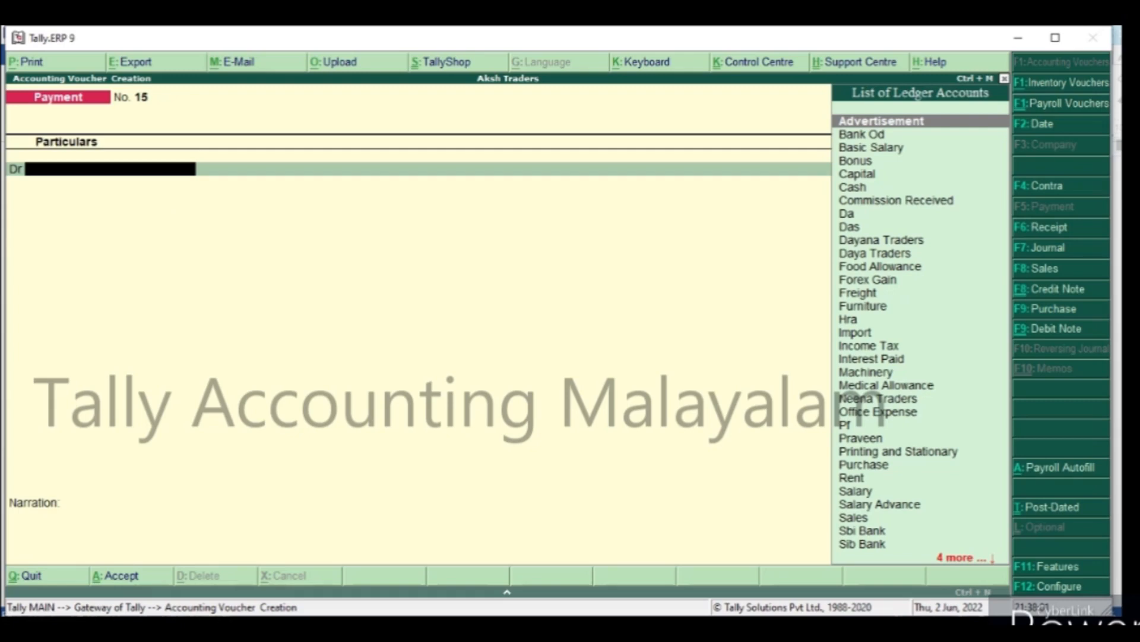
Check the purchase details in the Word journal document and start a Tally Purchase voucher with supplier invoice number 65242, dated 1-Jun-2022.
{"action": "key", "text": "alt+Tab"}
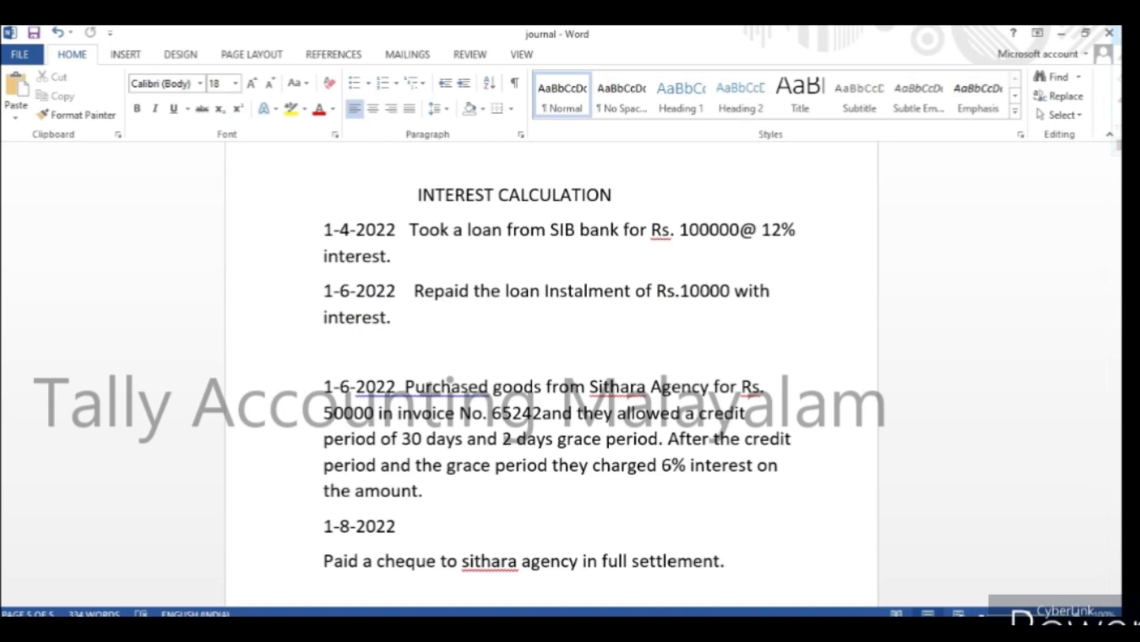
{"action": "left_click", "coordinate": [623, 631]}
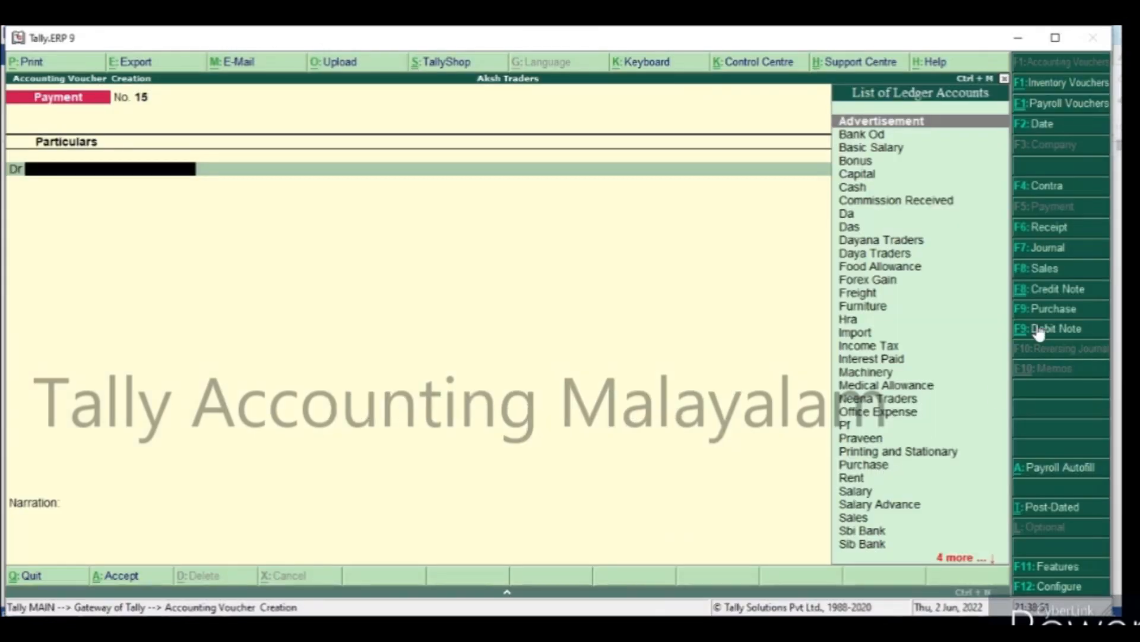
{"action": "left_click", "coordinate": [1050, 308]}
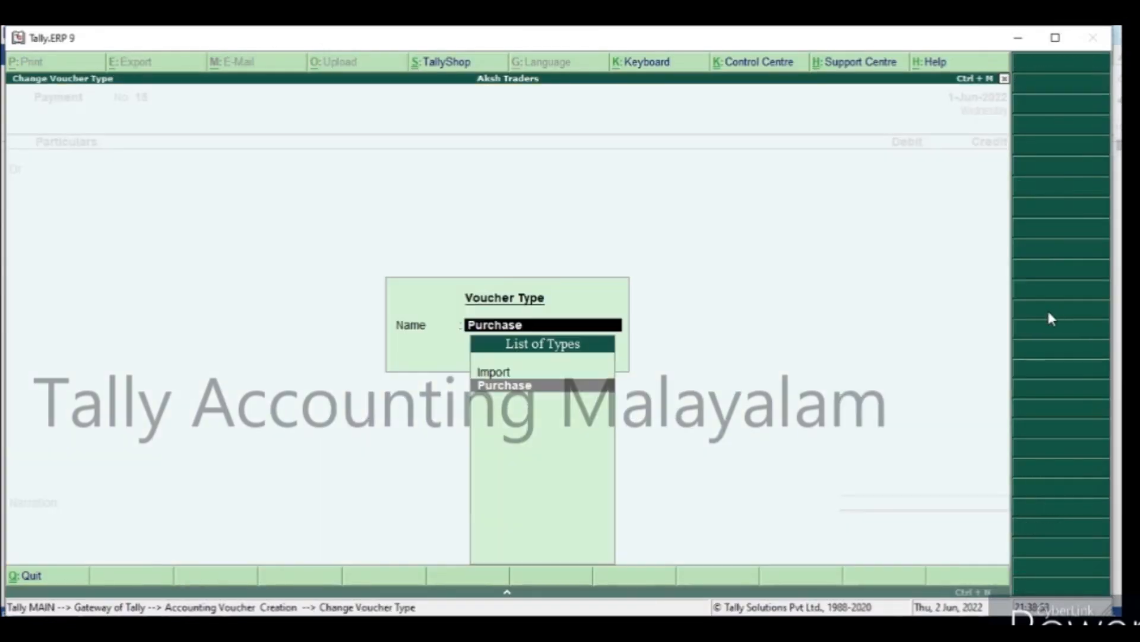
{"action": "key", "text": "Return"}
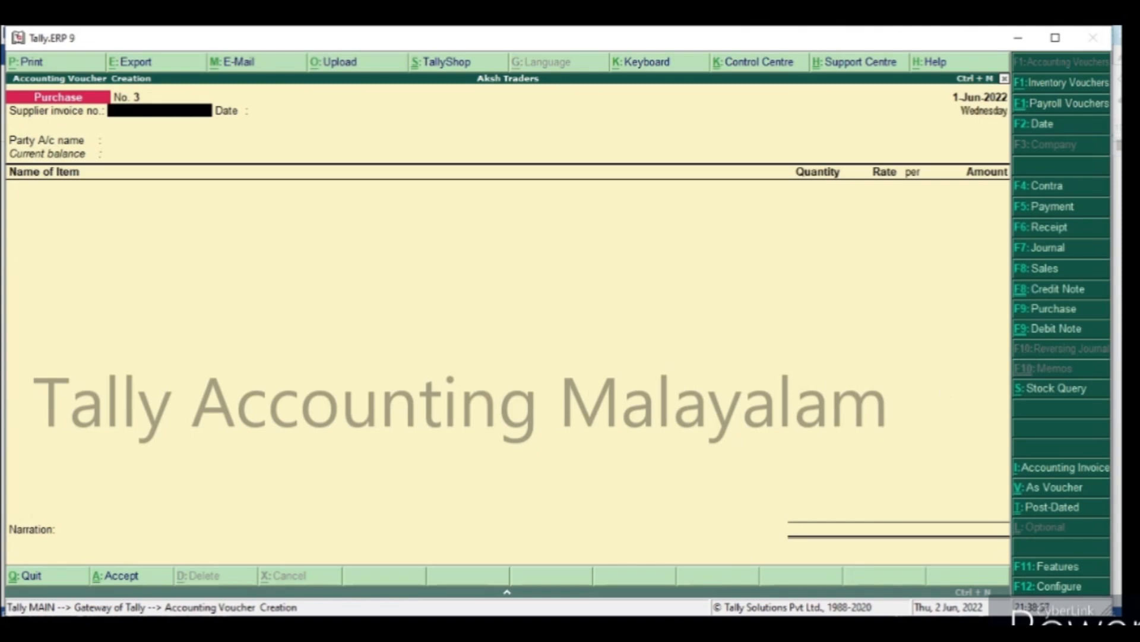
{"action": "key", "text": "alt+Tab"}
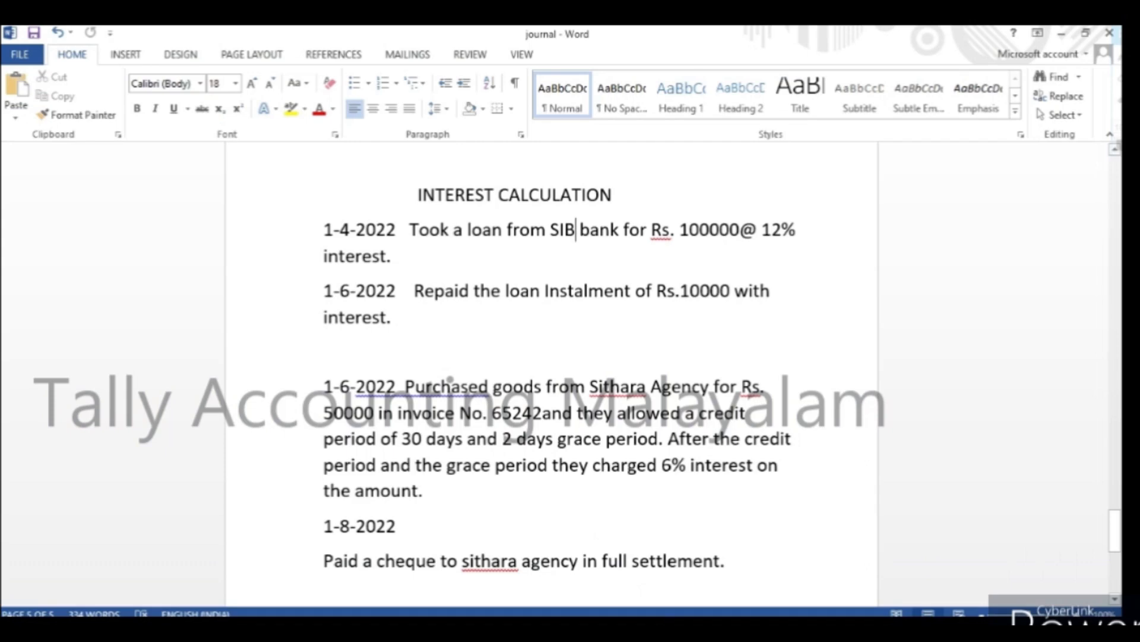
{"action": "key", "text": "alt+Tab"}
{"action": "type", "text": "65242"}
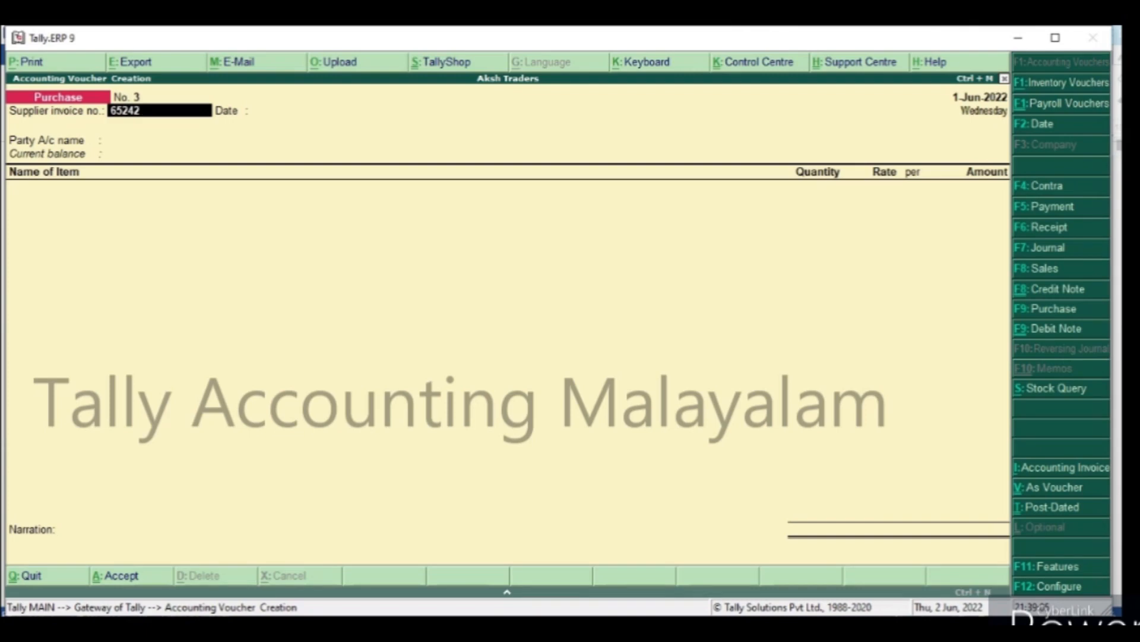
{"action": "key", "text": "Return"}
{"action": "key", "text": "Return"}
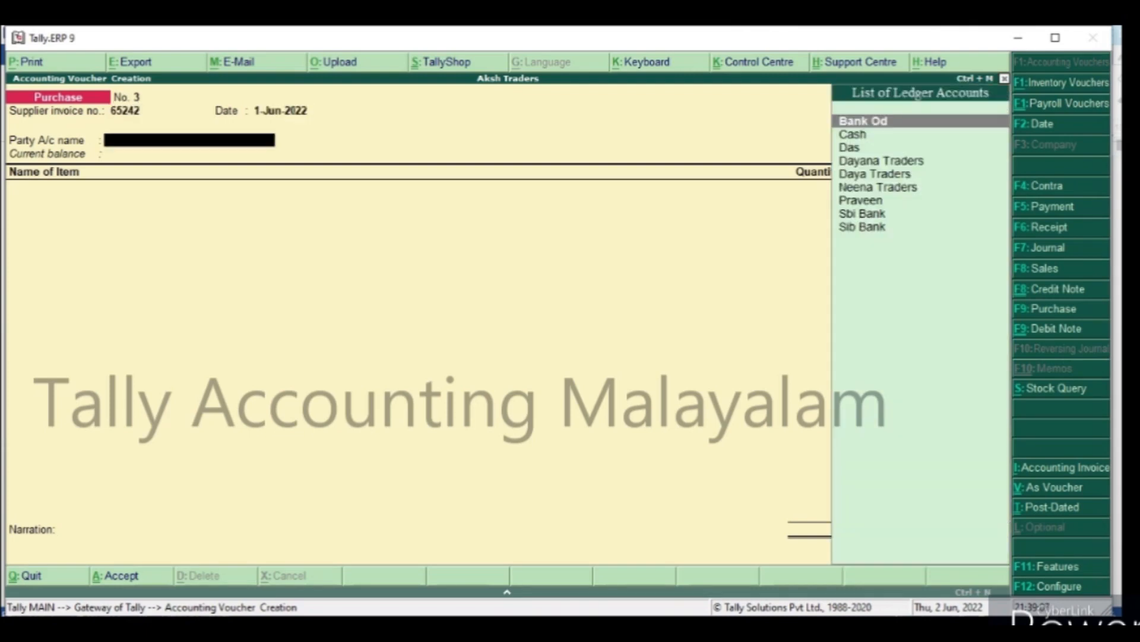
Create a new party ledger named Sithara Agencies from within the purchase voucher.
{"action": "key", "text": "alt+c"}
{"action": "type", "text": "Sitha"}
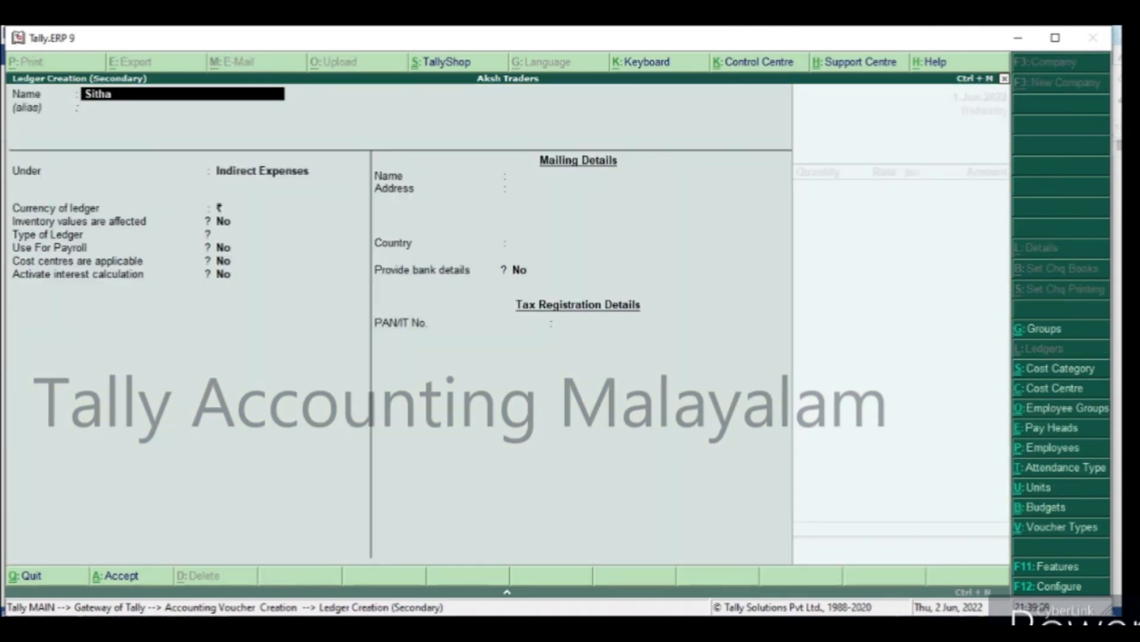
{"action": "type", "text": "ra Agencies"}
{"action": "key", "text": "Return"}
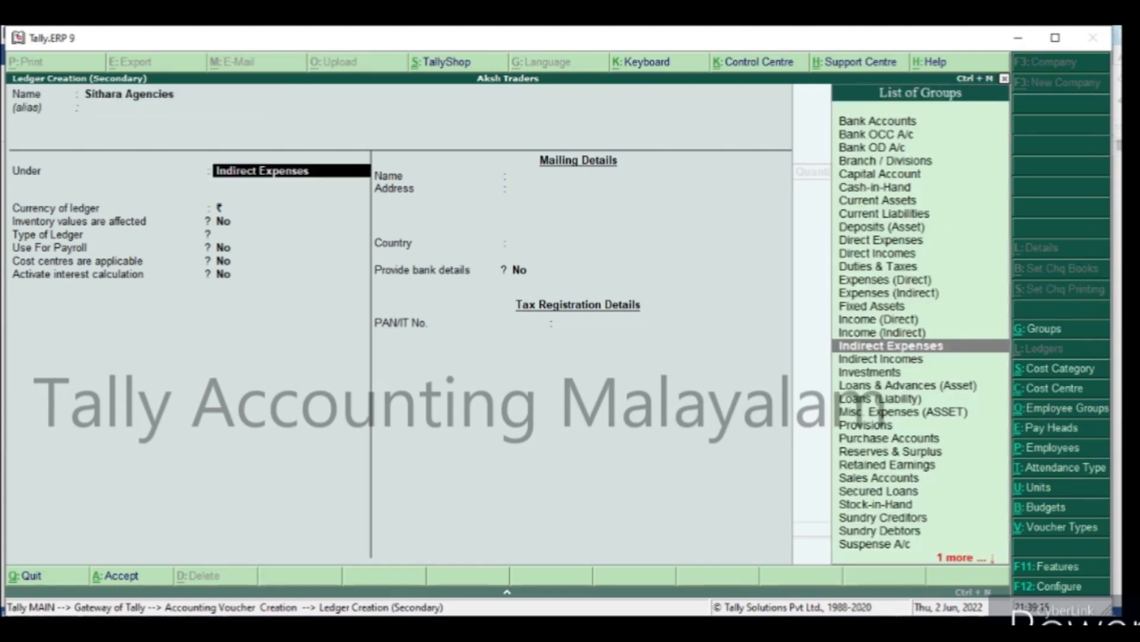
Put the ledger under Sundry Creditors with bill-by-bill balances maintained, leaving the default credit period and credit limit blank.
{"action": "type", "text": "S"}
{"action": "key", "text": "Down"}
{"action": "key", "text": "Down"}
{"action": "key", "text": "Down"}
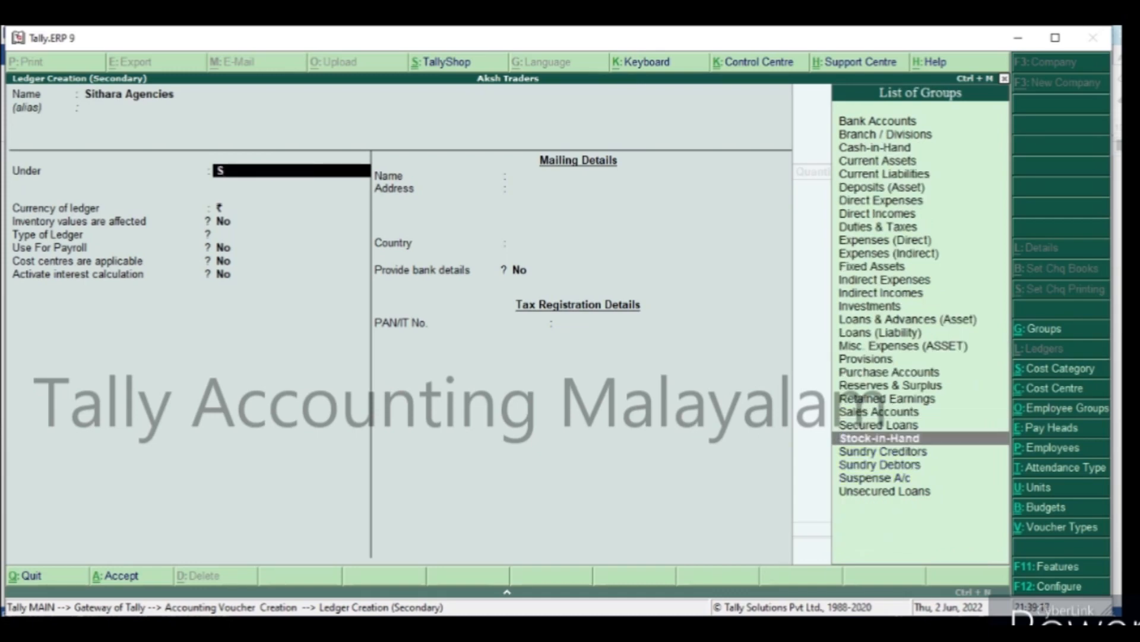
{"action": "key", "text": "Return"}
{"action": "key", "text": "Return"}
{"action": "key", "text": "Return"}
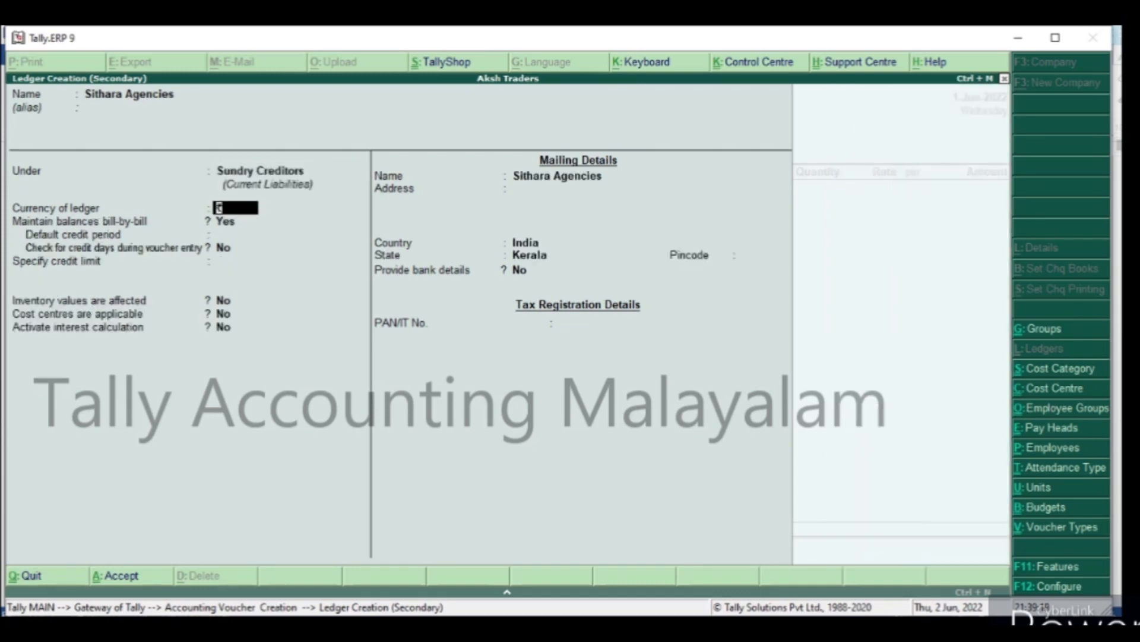
{"action": "key", "text": "Return"}
{"action": "key", "text": "Return"}
{"action": "key", "text": "Return"}
{"action": "key", "text": "Return"}
{"action": "key", "text": "Return"}
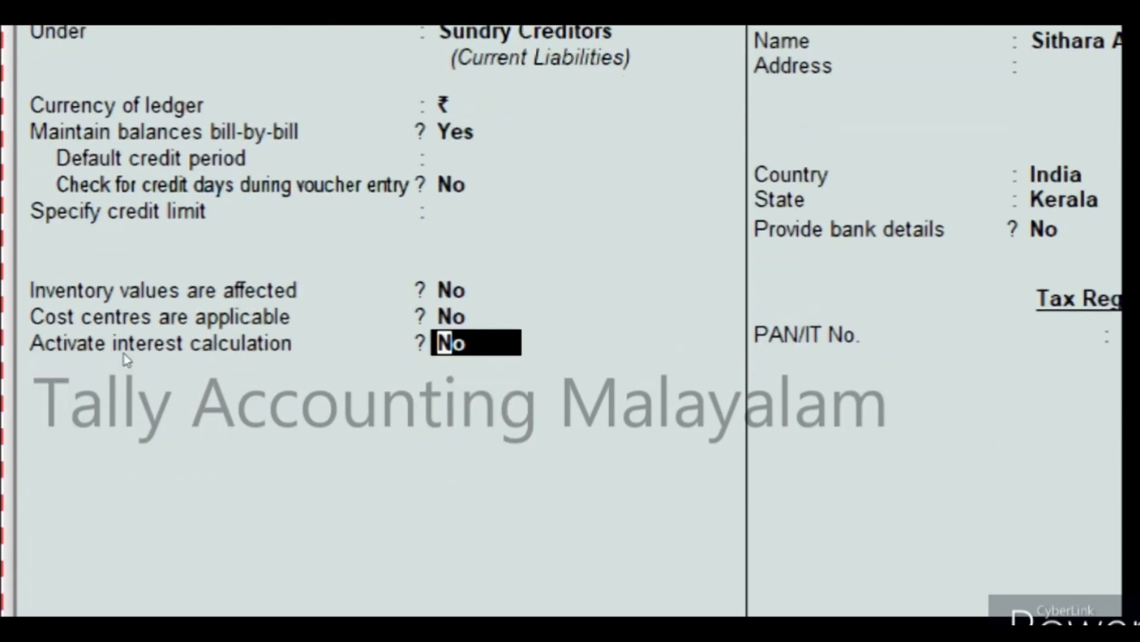
Activate transaction-by-transaction interest with parameter and advanced overrides, including the transaction date for amounts added but not for amounts deducted.
{"action": "type", "text": "y"}
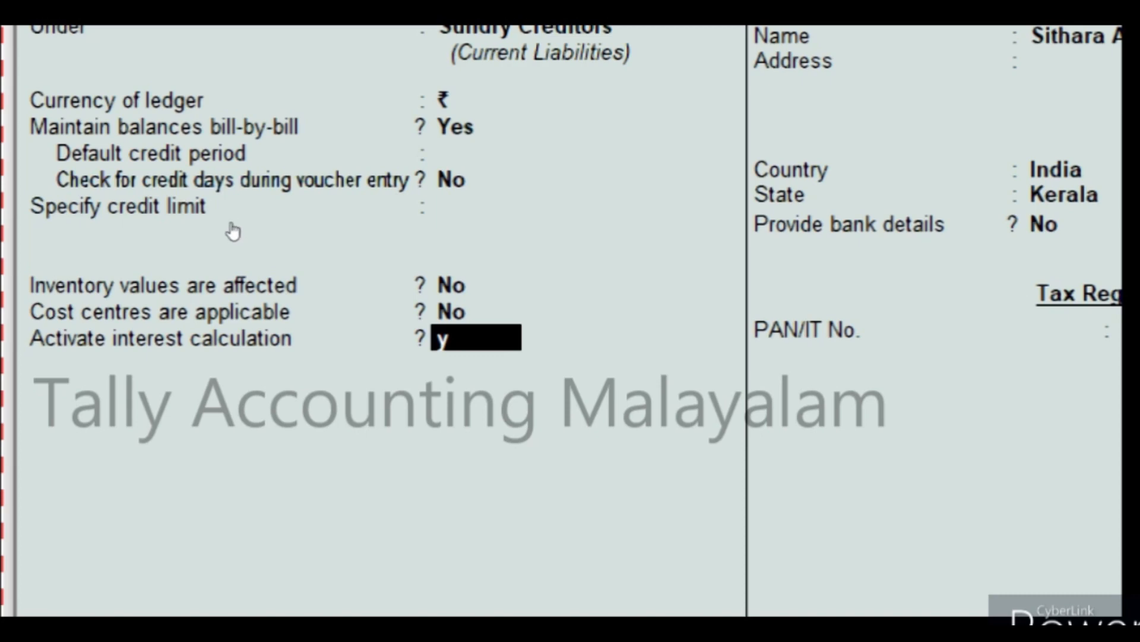
{"action": "key", "text": "Return"}
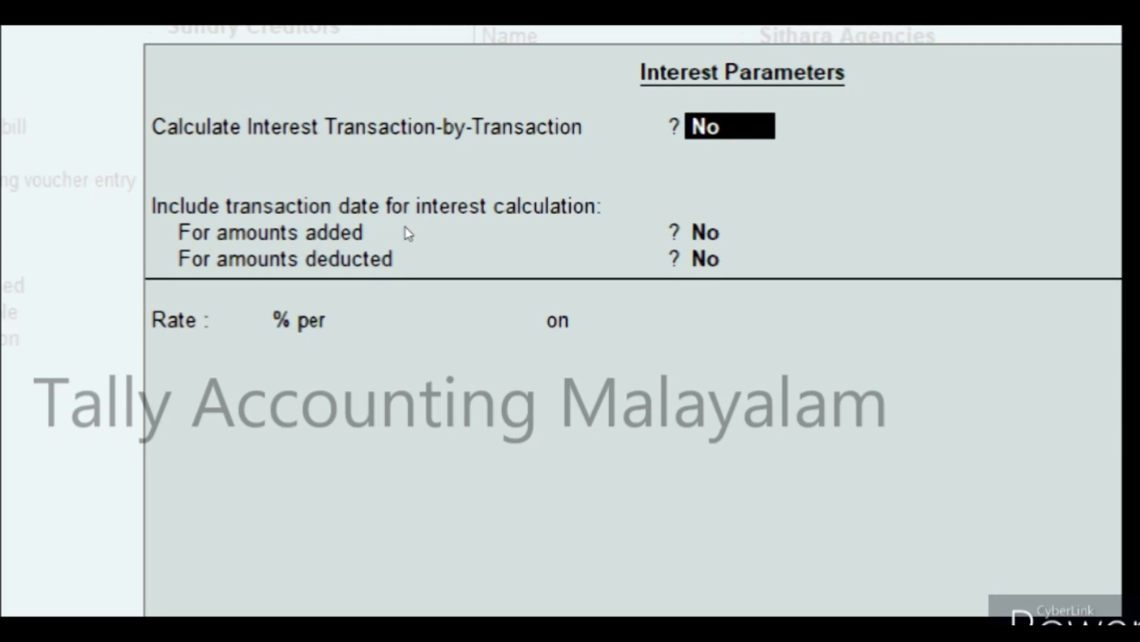
{"action": "type", "text": "y"}
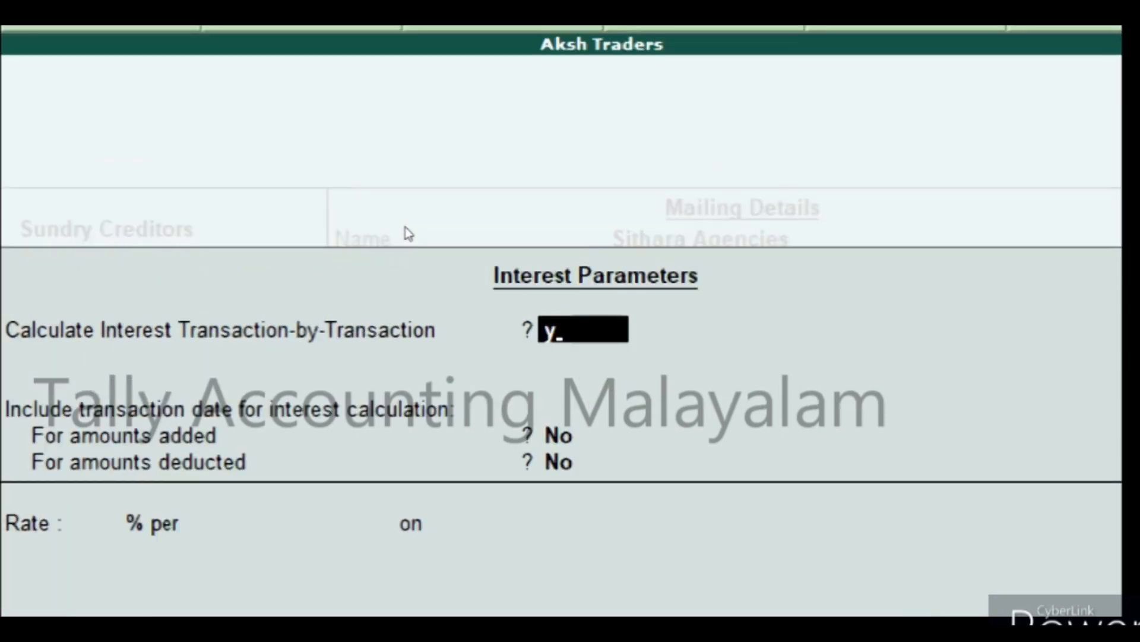
{"action": "key", "text": "Return"}
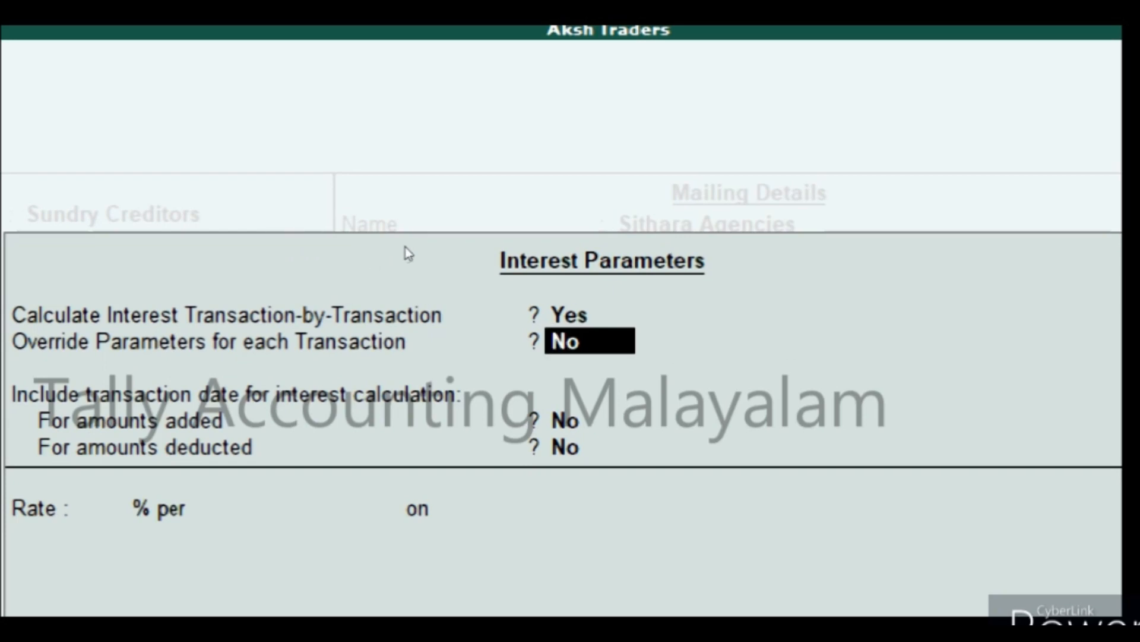
{"action": "type", "text": "y"}
{"action": "key", "text": "Return"}
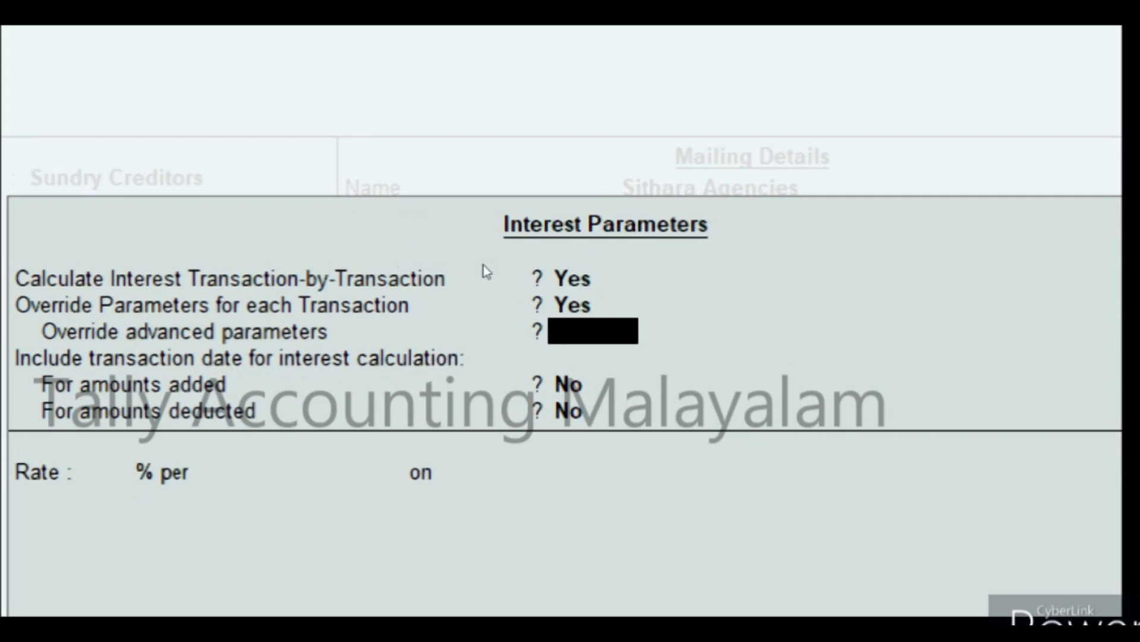
{"action": "type", "text": "y"}
{"action": "key", "text": "Return"}
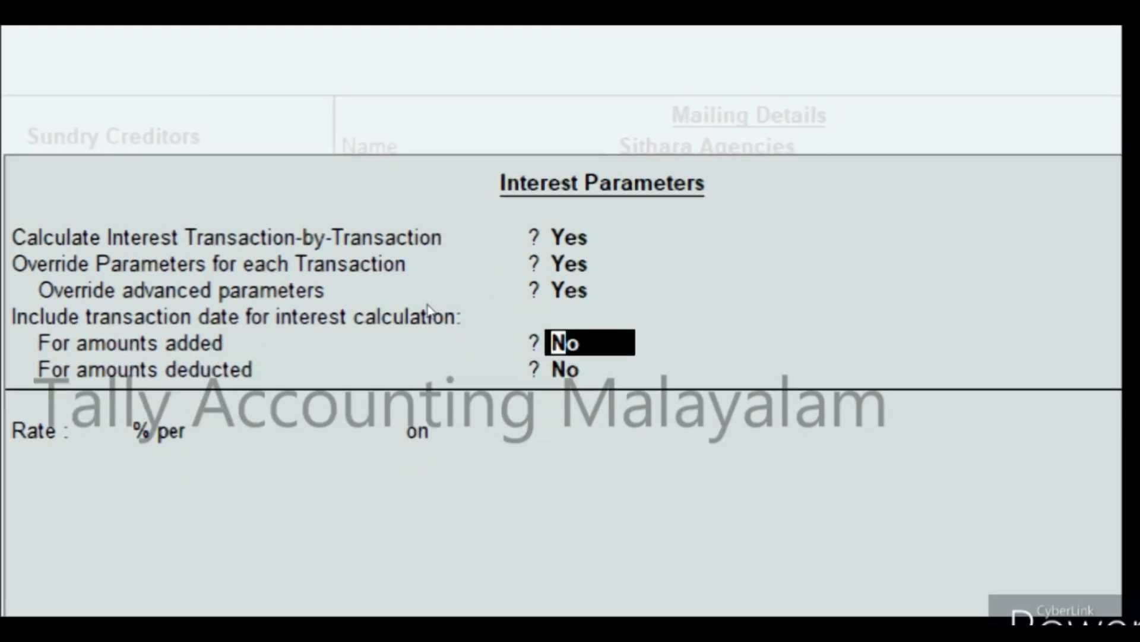
{"action": "type", "text": "y"}
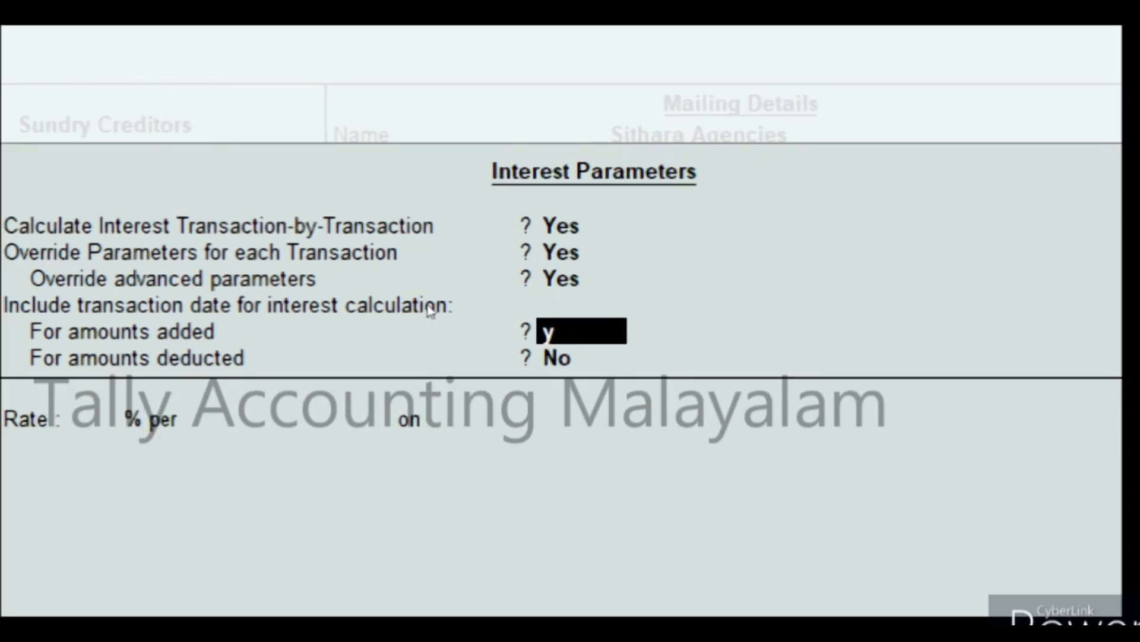
{"action": "key", "text": "Return"}
{"action": "key", "text": "Return"}
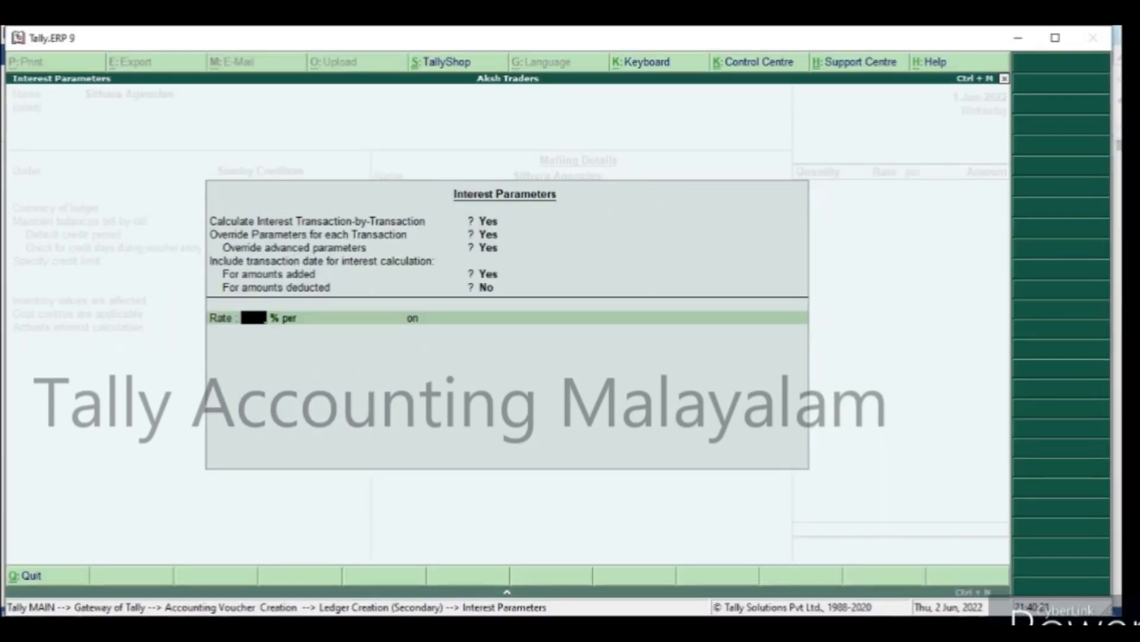
Check the interest rate in the Word journal document and set the ledger's rate to 6% per 365-Day Year.
{"action": "key", "text": "alt+Tab"}
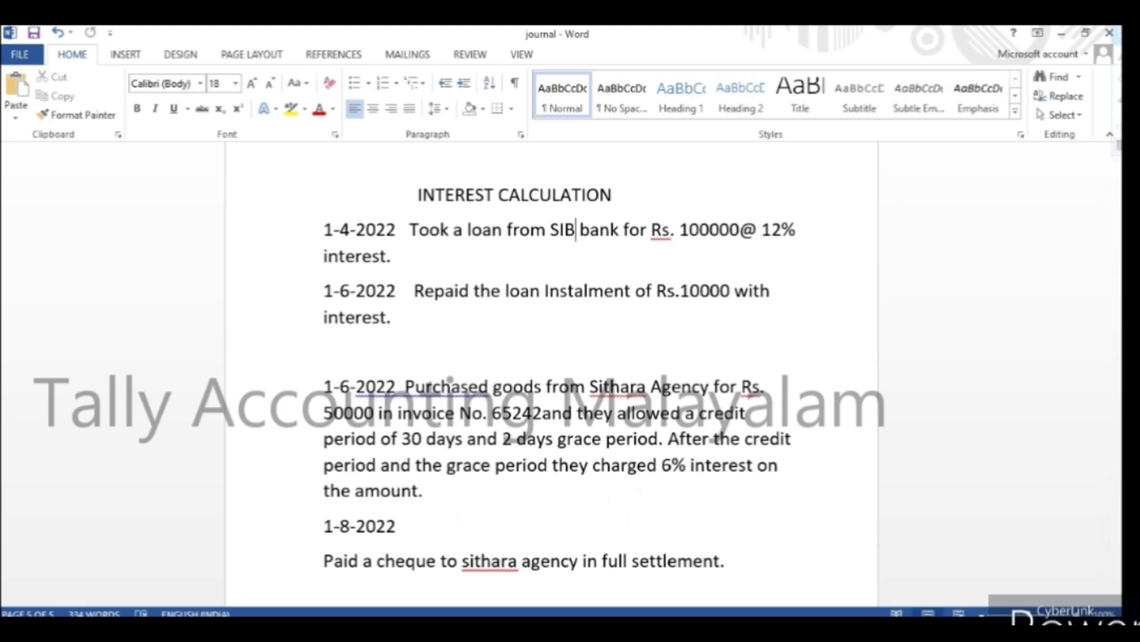
{"action": "key", "text": "alt+Tab"}
{"action": "type", "text": "6"}
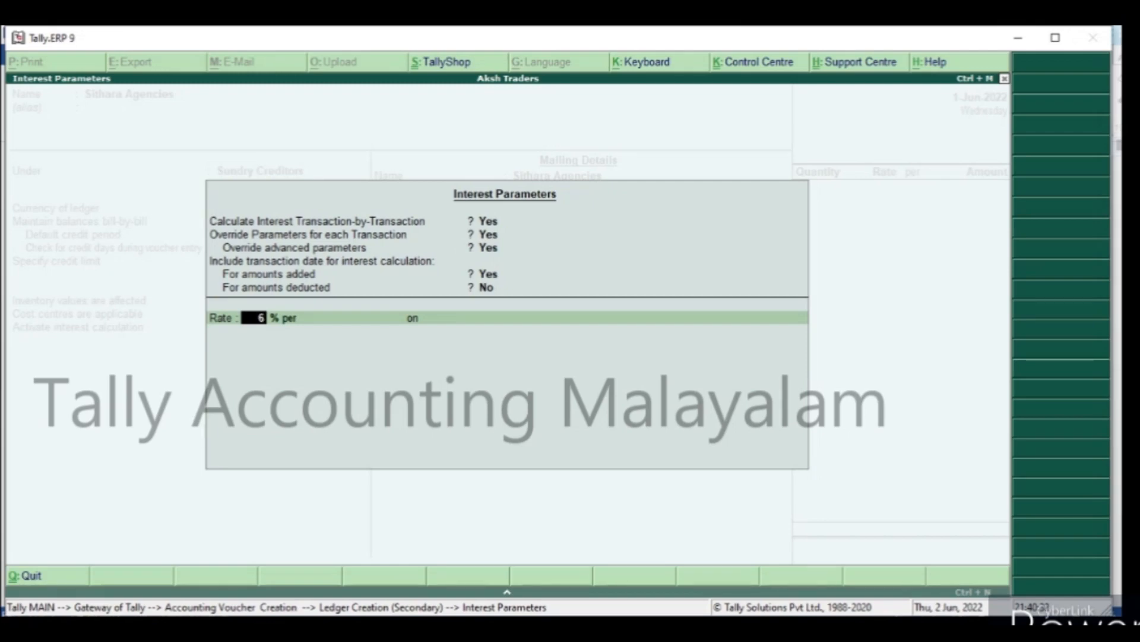
{"action": "key", "text": "Return"}
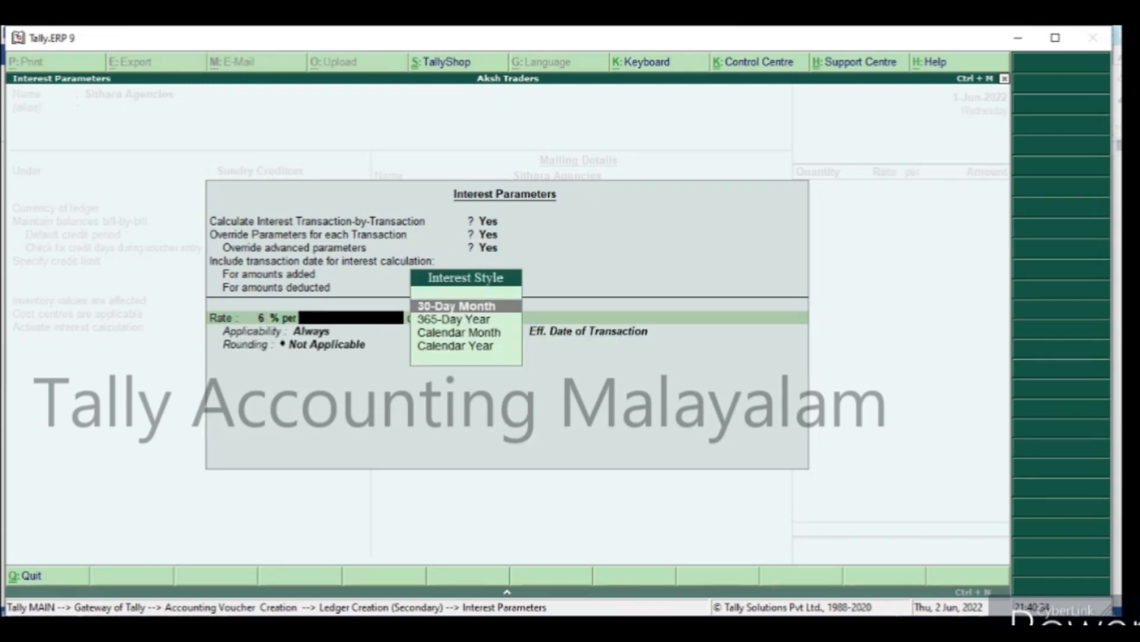
{"action": "key", "text": "Down"}
{"action": "key", "text": "Return"}
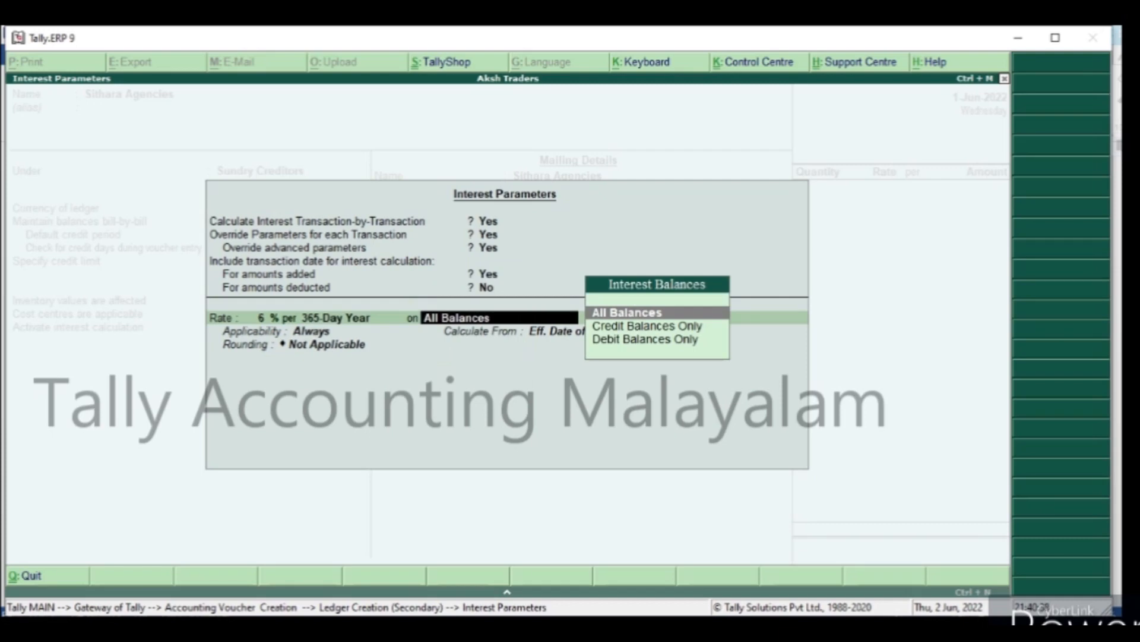
Apply the interest rate to all balances and check the grace period in the Word journal document.
{"action": "key", "text": "Return"}
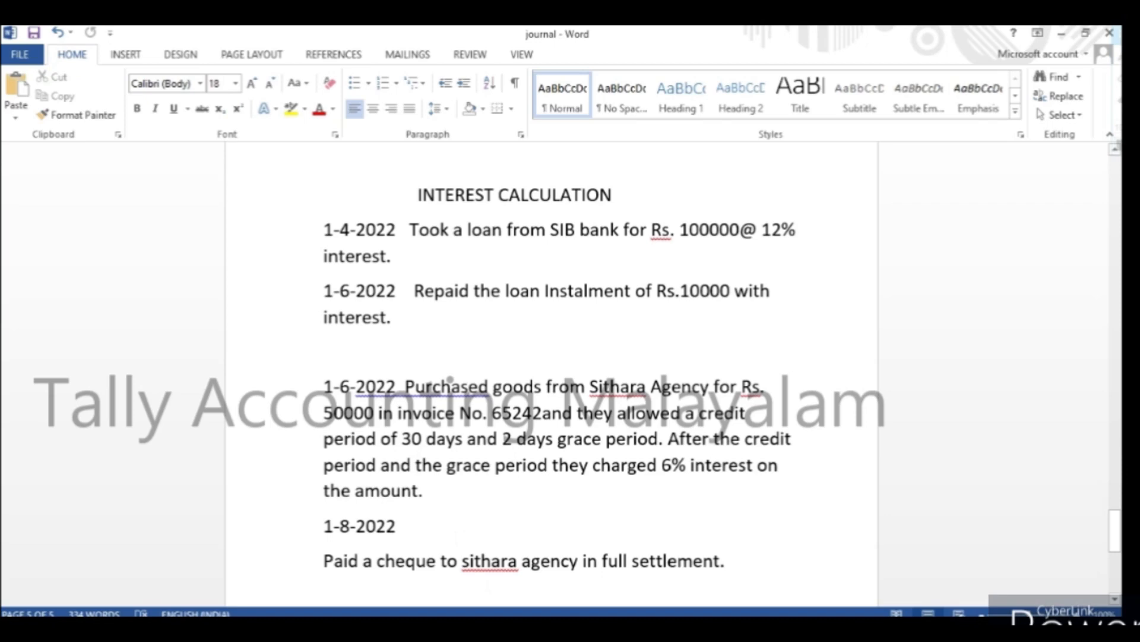
{"action": "left_click", "coordinate": [622, 629]}
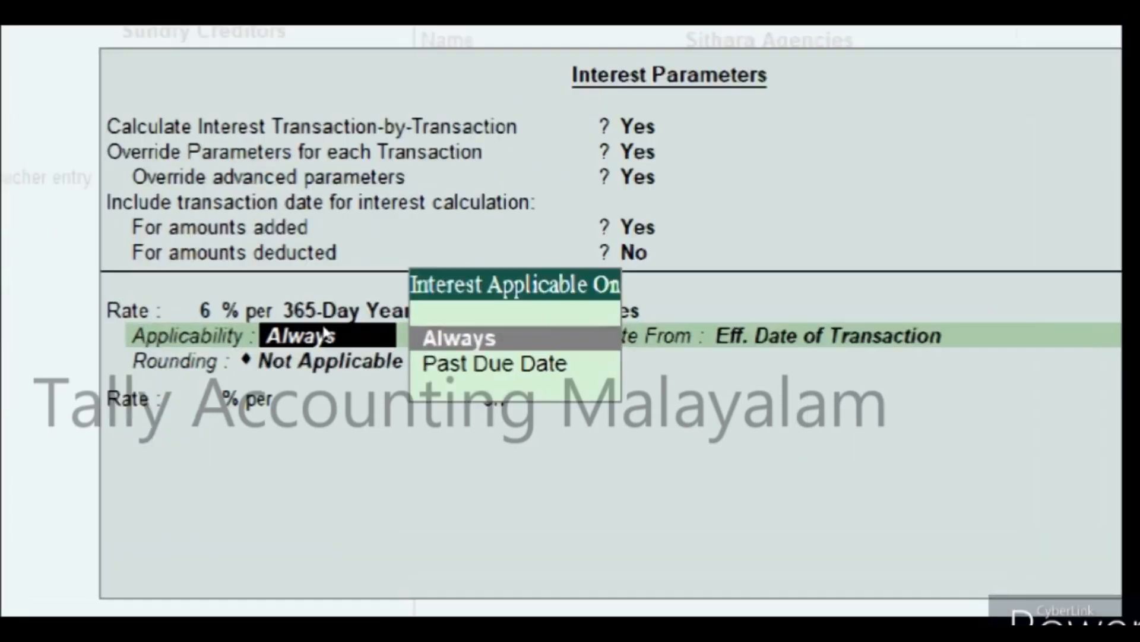
{"action": "key", "text": "Down"}
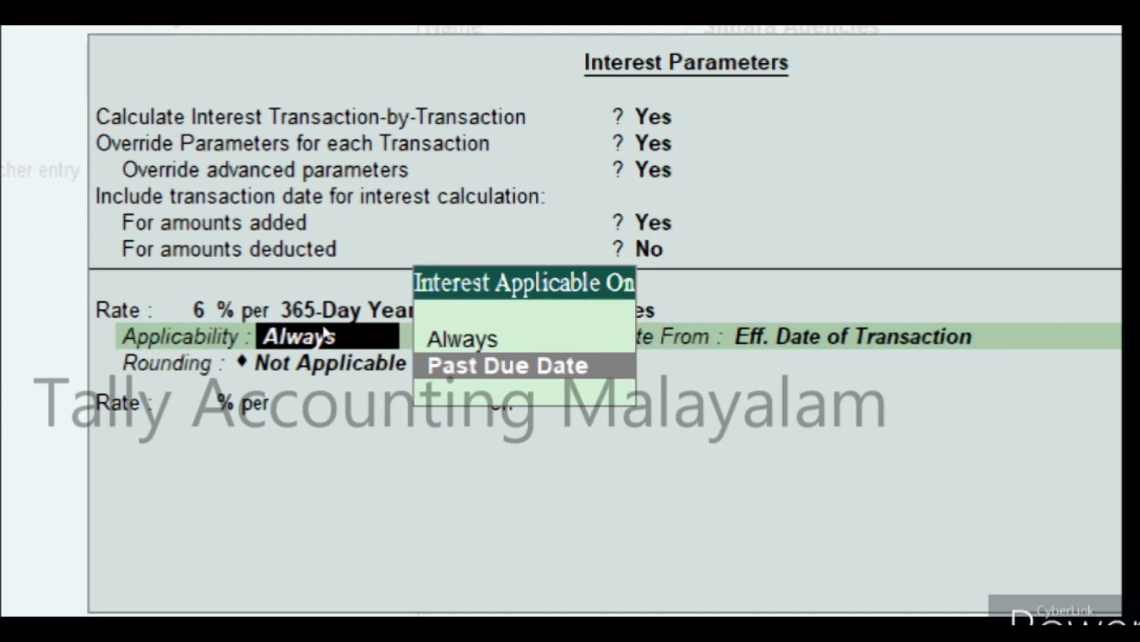
{"action": "key", "text": "Return"}
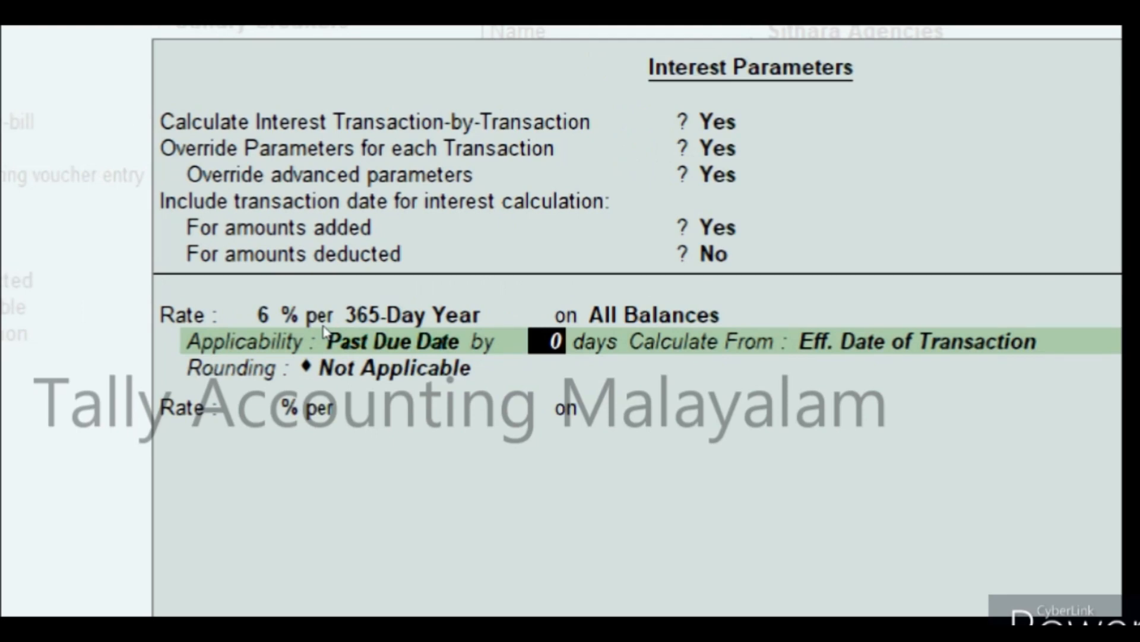
{"action": "type", "text": "2"}
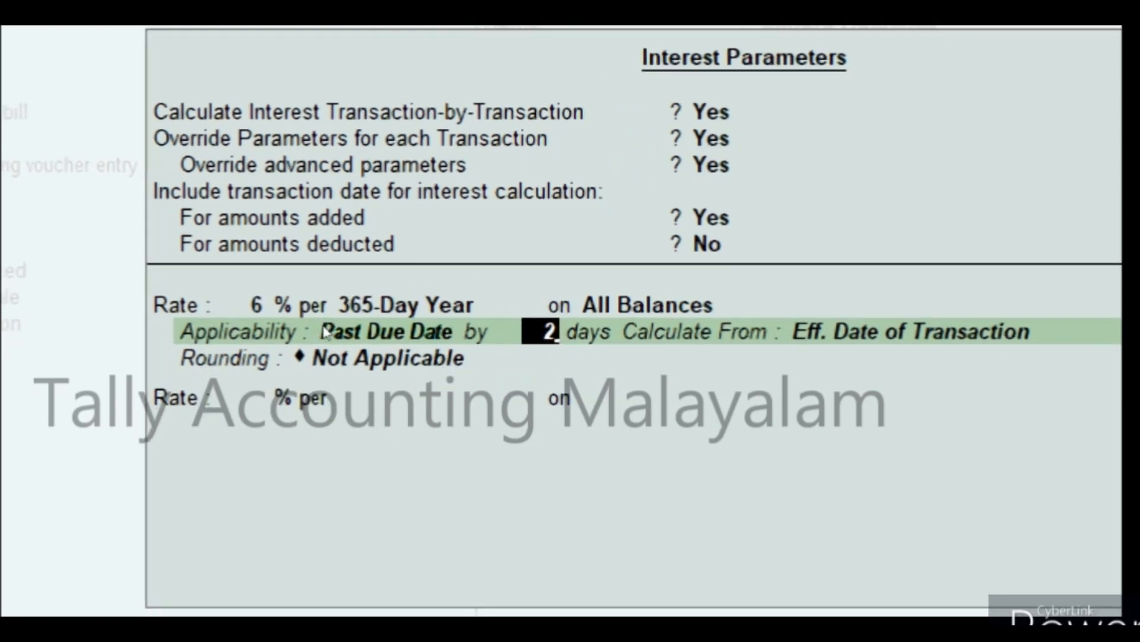
{"action": "key", "text": "BackSpace"}
{"action": "key", "text": "BackSpace"}
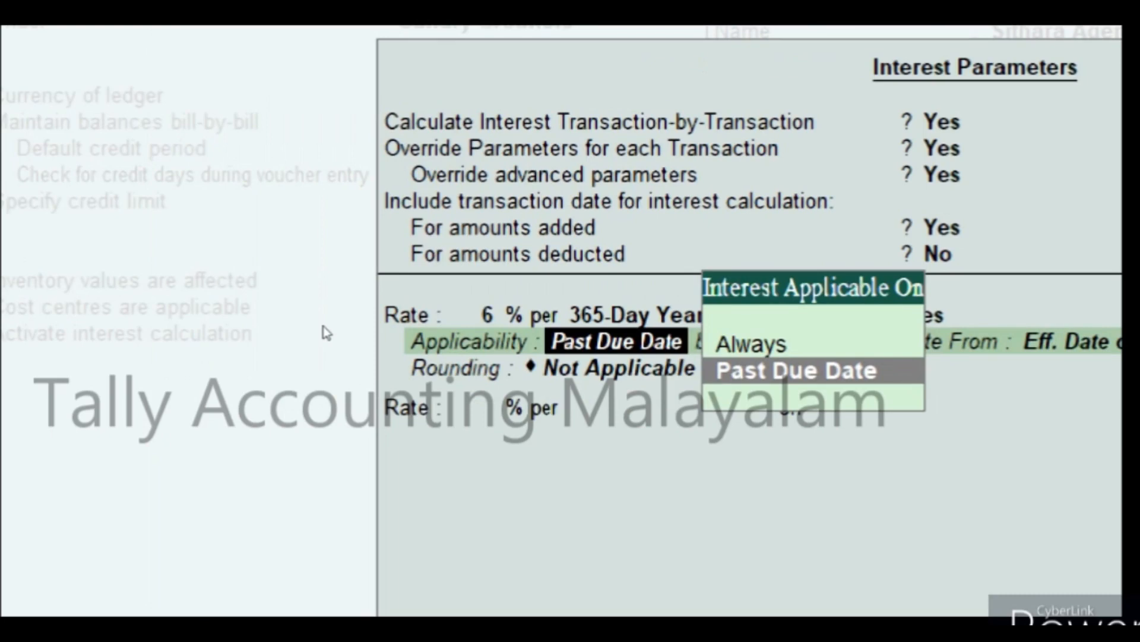
{"action": "key", "text": "Up"}
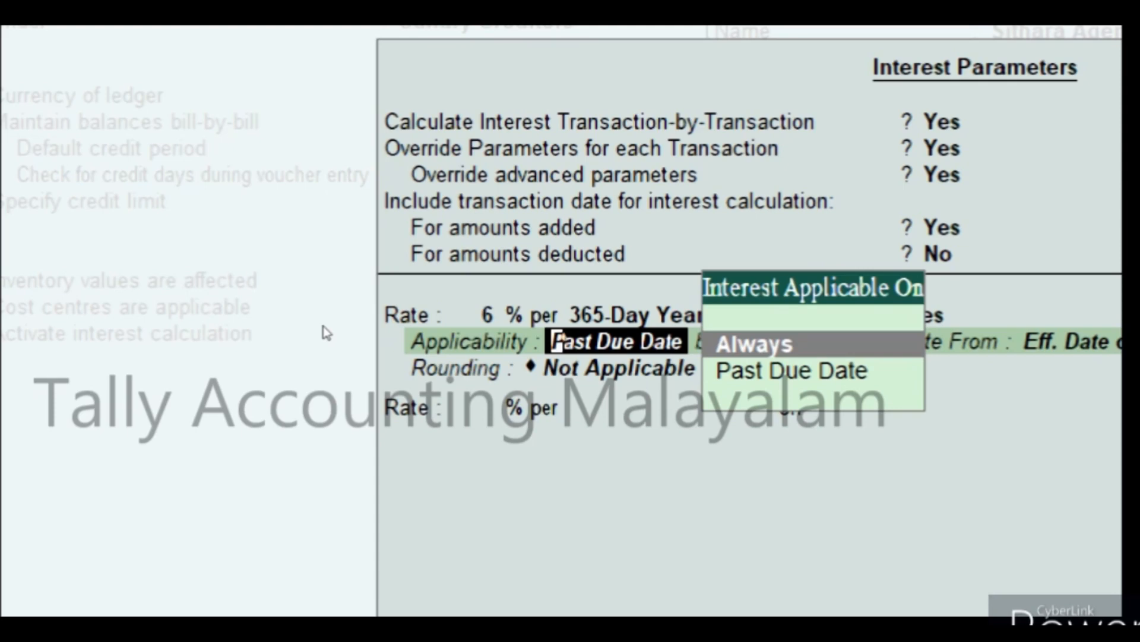
{"action": "key", "text": "Return"}
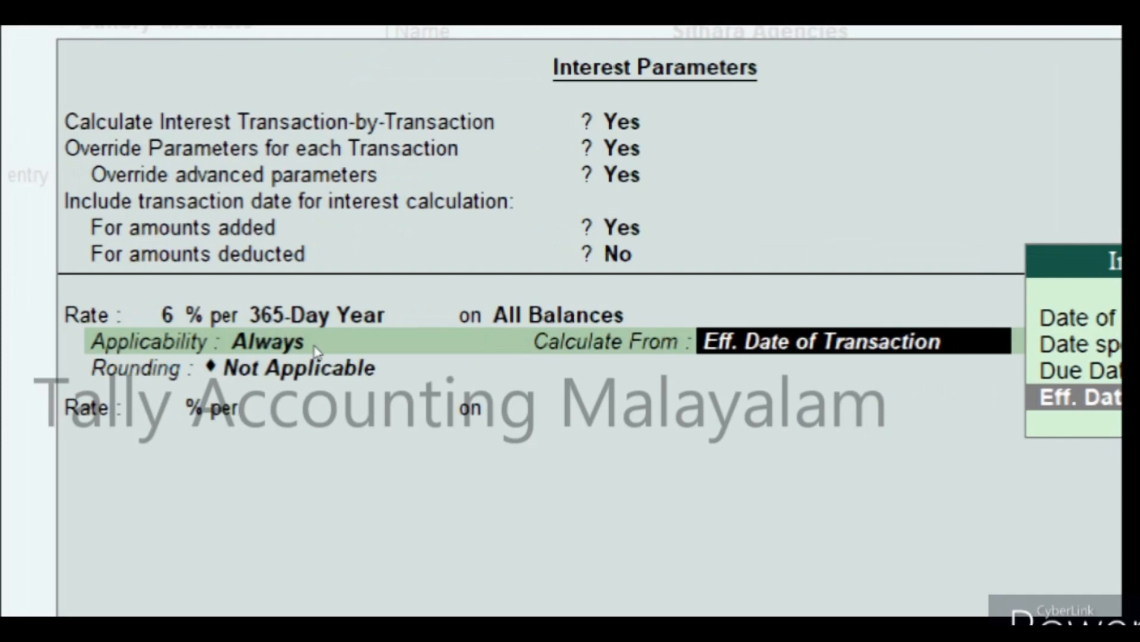
Make the ledger's interest applicable past the due date by 2 days.
{"action": "left_click", "coordinate": [321, 342]}
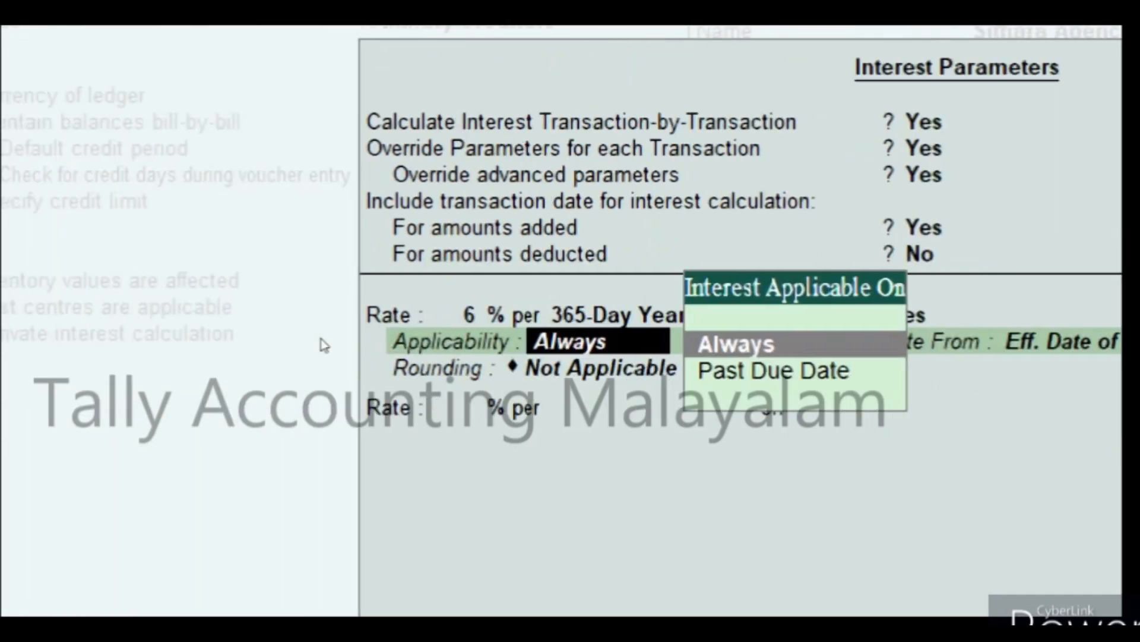
{"action": "key", "text": "Down"}
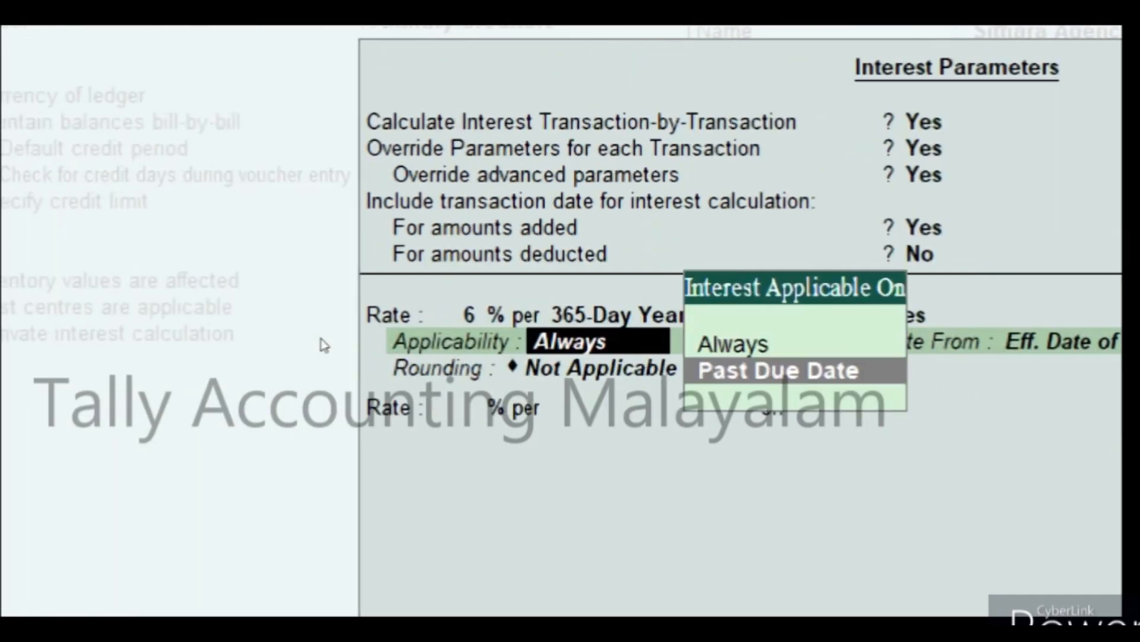
{"action": "key", "text": "Return"}
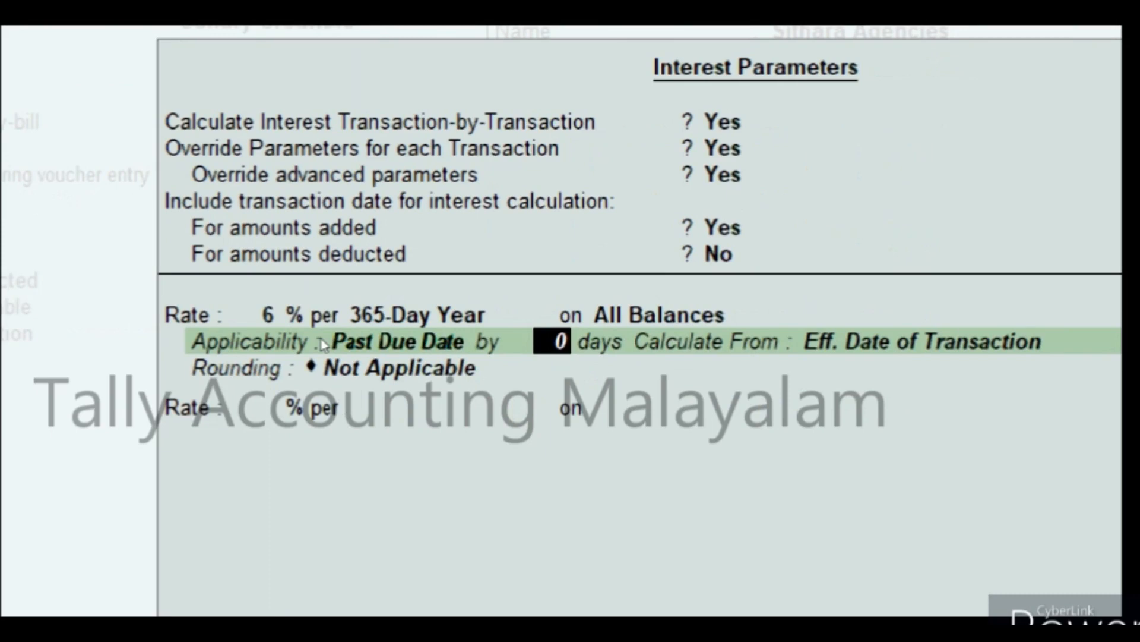
{"action": "type", "text": "2"}
{"action": "key", "text": "Return"}
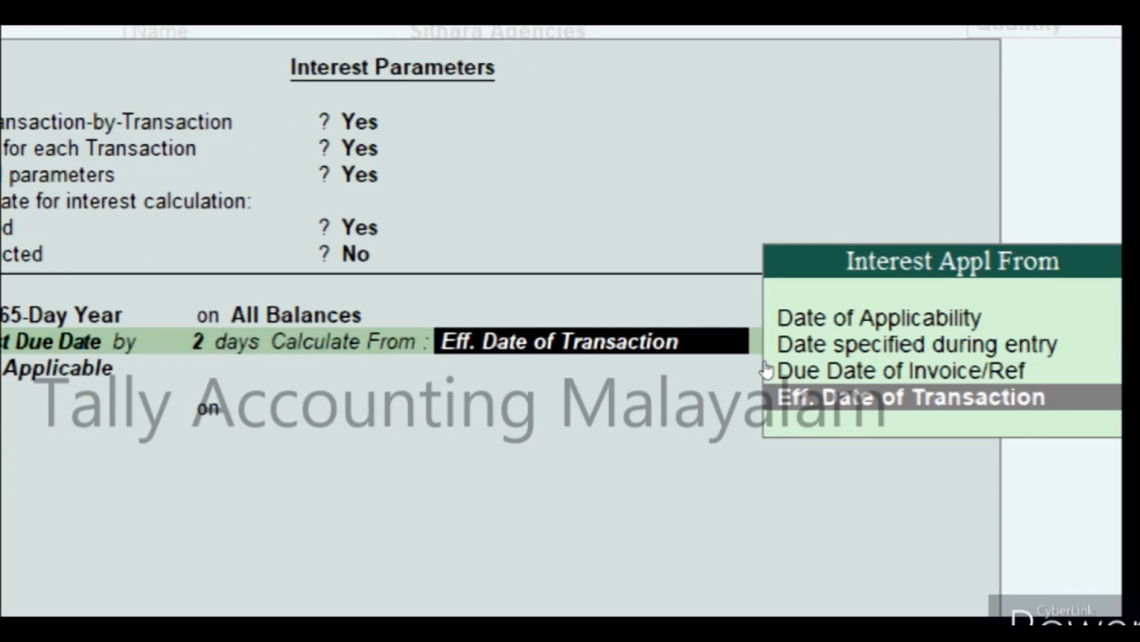
Calculate the interest from the Date of Applicability, with rounding left as Not Applicable.
{"action": "key", "text": "Up"}
{"action": "key", "text": "Up"}
{"action": "key", "text": "Up"}
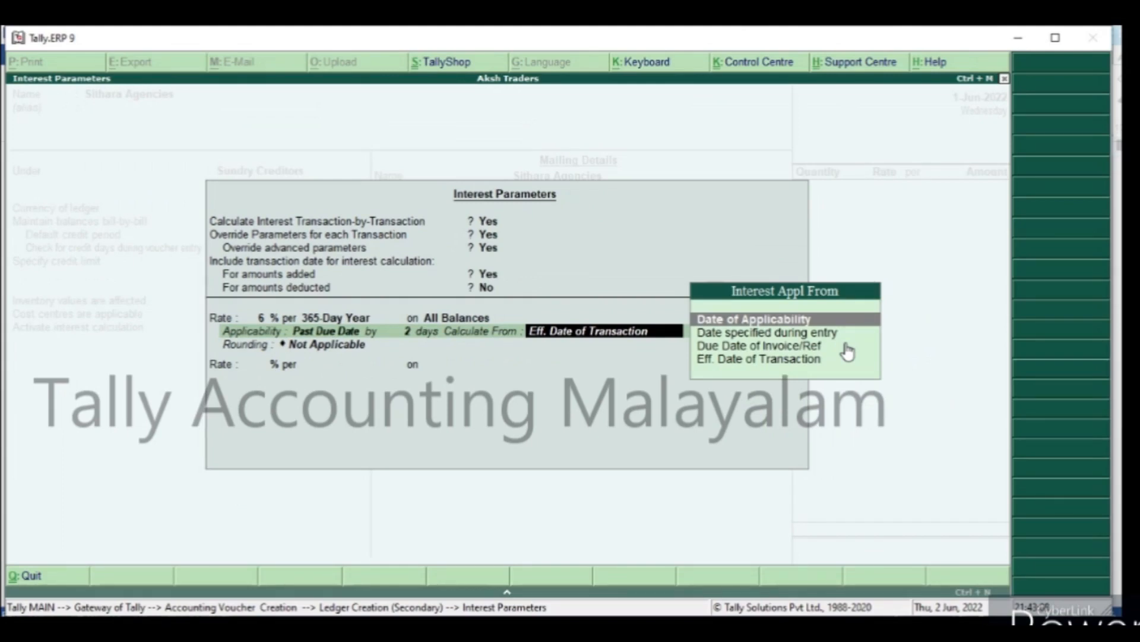
{"action": "key", "text": "Return"}
Save the Sithara Agencies ledger and accept its supplier details in the purchase voucher with Kerala as the state.
{"action": "key", "text": "Return"}
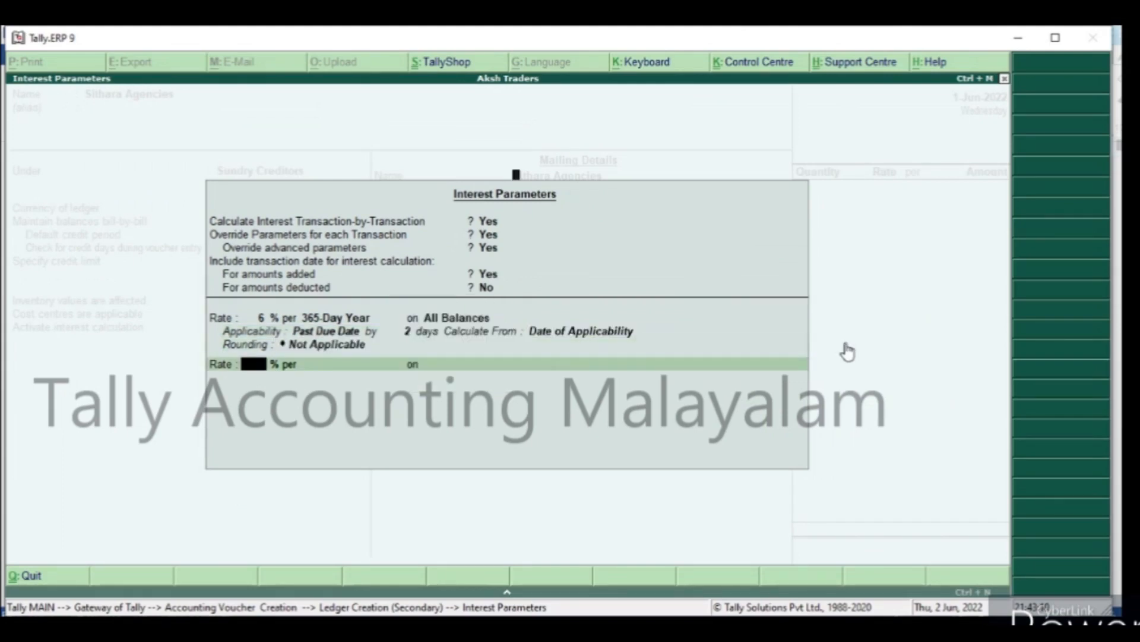
{"action": "key", "text": "Return"}
{"action": "key", "text": "Return"}
{"action": "key", "text": "Return"}
{"action": "key", "text": "Return"}
{"action": "key", "text": "Return"}
{"action": "key", "text": "Return"}
{"action": "key", "text": "Return"}
{"action": "key", "text": "Return"}
{"action": "key", "text": "Return"}
{"action": "key", "text": "Return"}
{"action": "key", "text": "Return"}
{"action": "key", "text": "Return"}
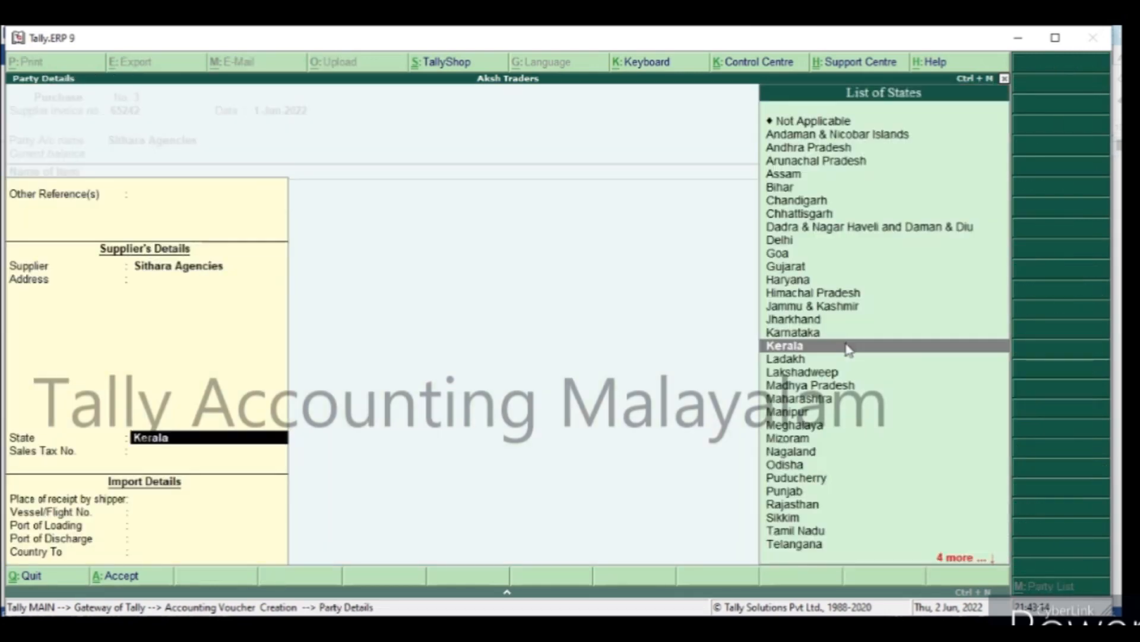
{"action": "key", "text": "Return"}
{"action": "key", "text": "Return"}
{"action": "key", "text": "Return"}
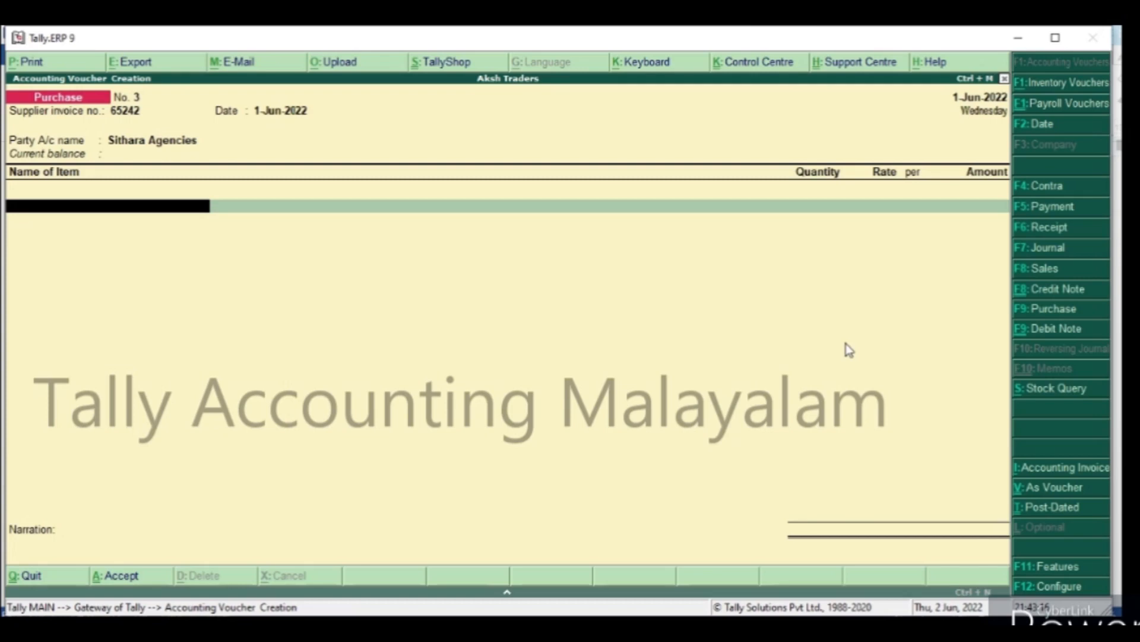
Switch the purchase voucher to accounting invoice mode and enter the Purchase ledger with an amount of 50000.
{"action": "type", "text": "P"}
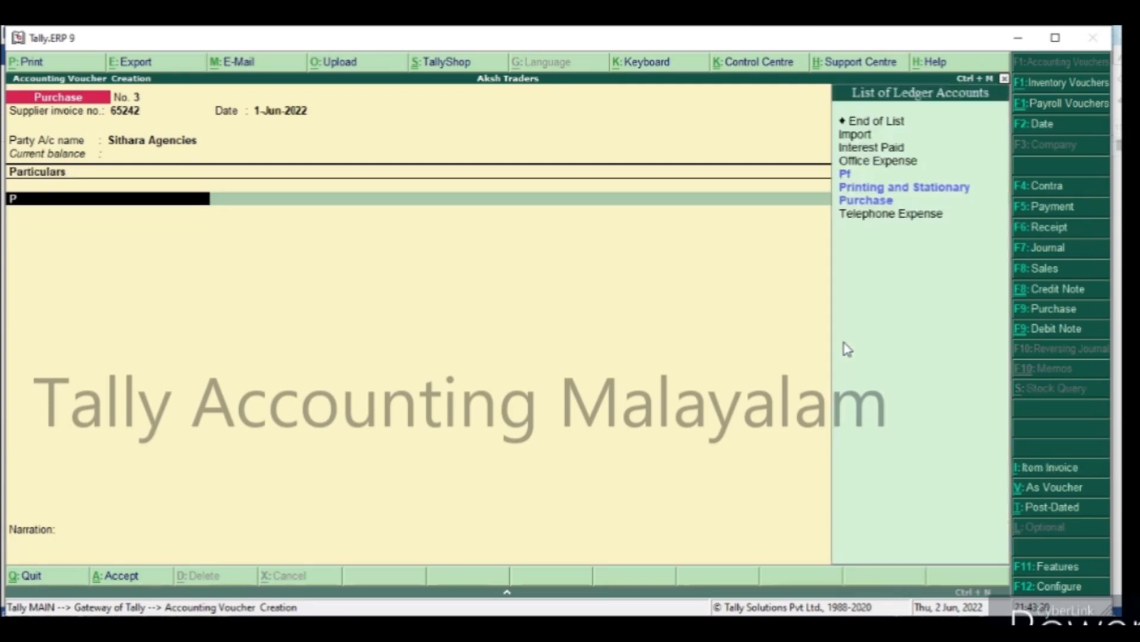
{"action": "key", "text": "Down"}
{"action": "key", "text": "Down"}
{"action": "key", "text": "Return"}
{"action": "type", "text": "50000"}
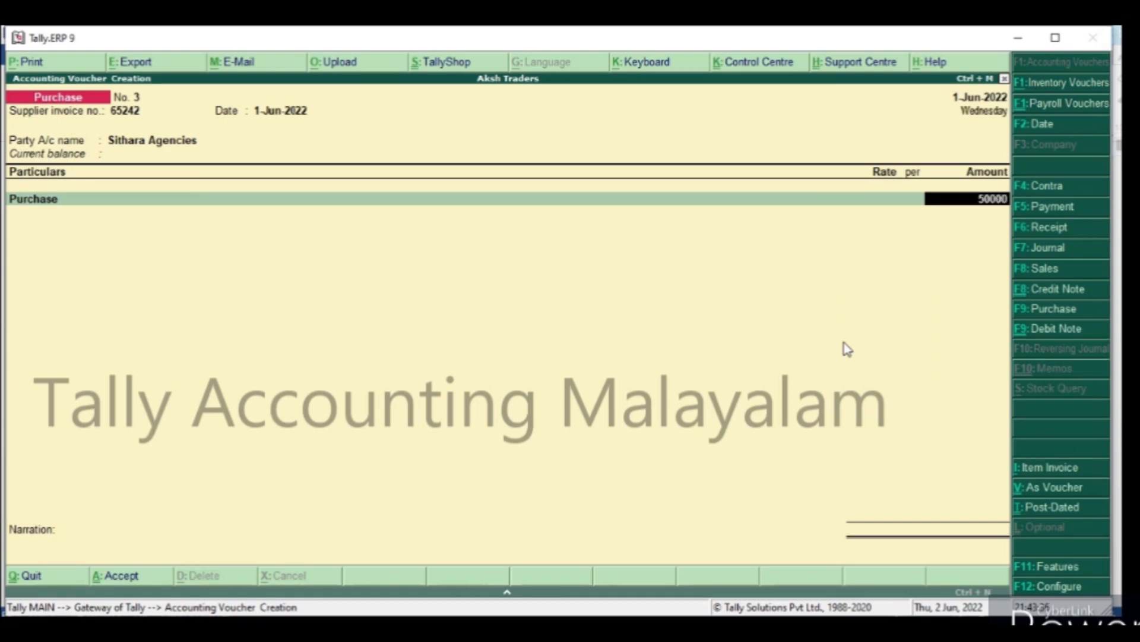
{"action": "key", "text": "Return"}
{"action": "key", "text": "Return"}
{"action": "key", "text": "Return"}
{"action": "key", "text": "Return"}
{"action": "key", "text": "Return"}
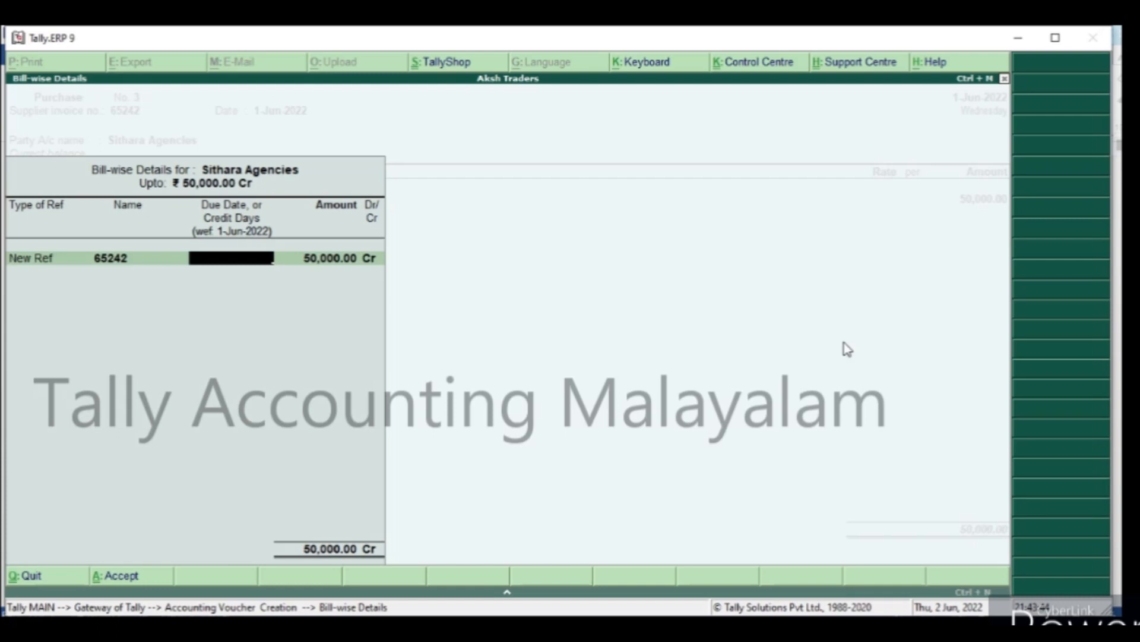
Allocate the purchase to a New Ref bill named 65242 with 30 days of credit for 50,000.00 Cr.
{"action": "type", "text": "30"}
{"action": "key", "text": "Return"}
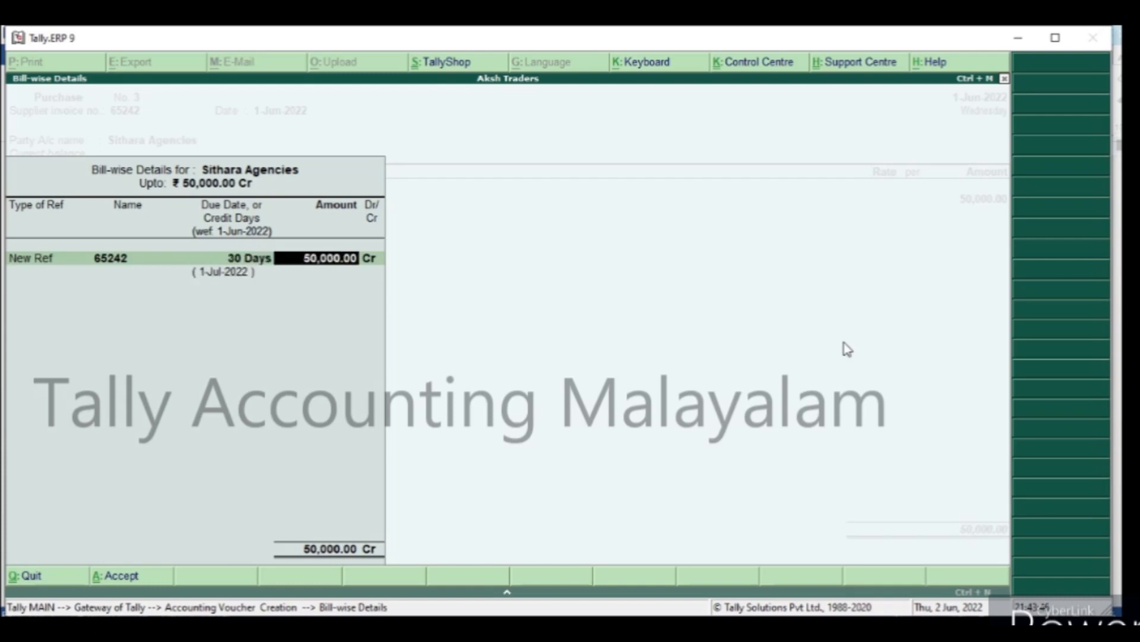
{"action": "key", "text": "Return"}
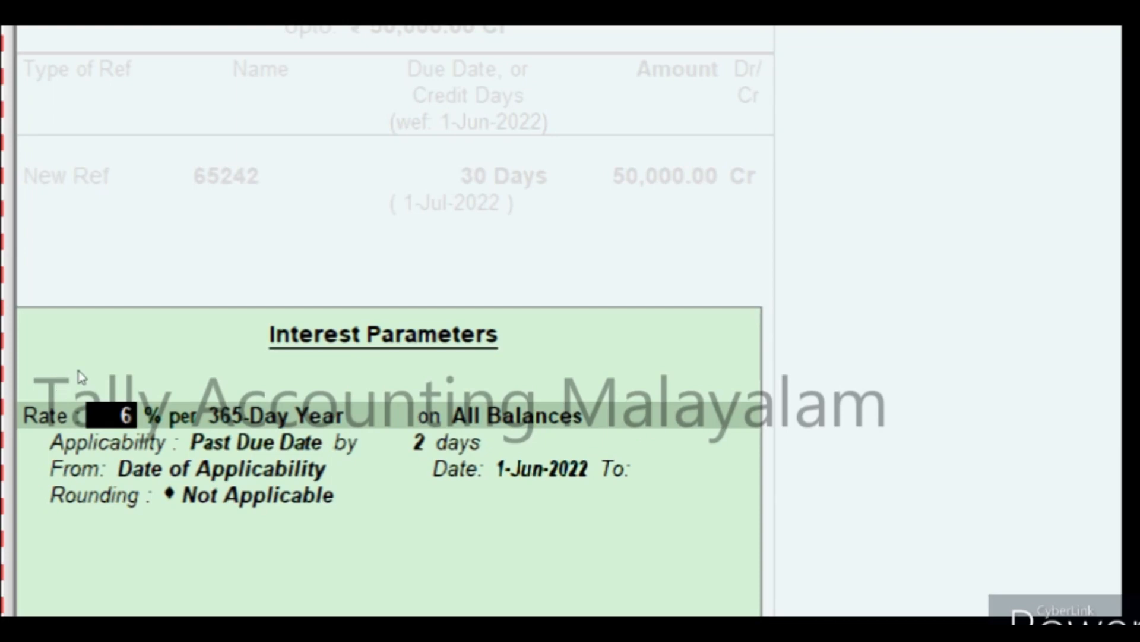
Accept the bill's interest parameters as set in the ledger and save the purchase voucher without a narration.
{"action": "key", "text": "Return"}
{"action": "key", "text": "Return"}
{"action": "key", "text": "Return"}
{"action": "key", "text": "Return"}
{"action": "key", "text": "Return"}
{"action": "key", "text": "Return"}
{"action": "key", "text": "Return"}
{"action": "key", "text": "Return"}
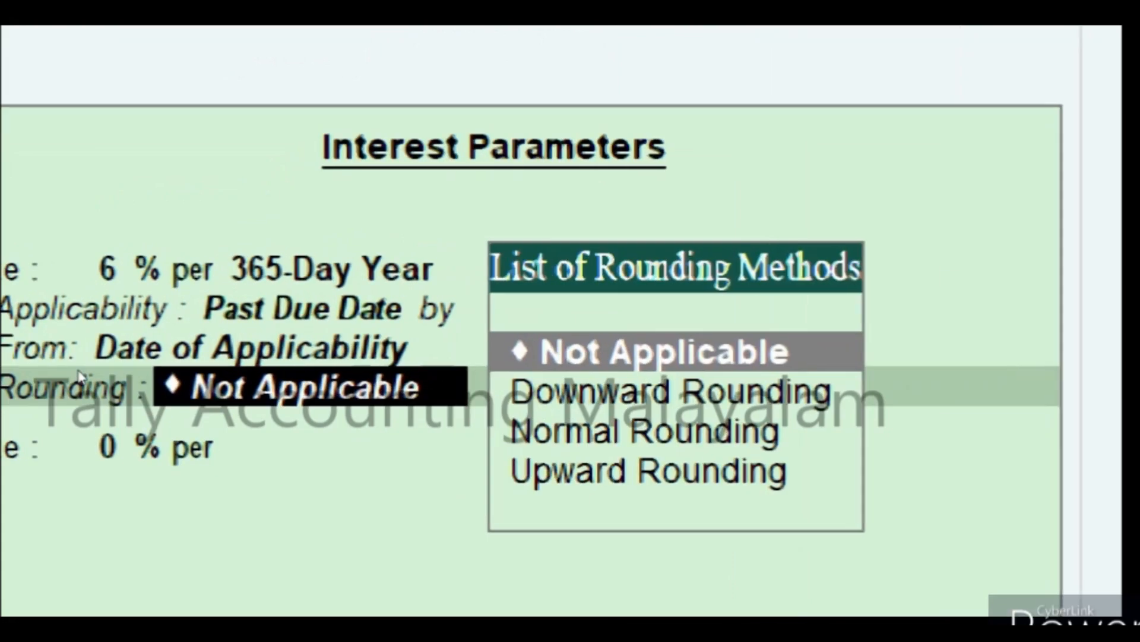
{"action": "key", "text": "Return"}
{"action": "key", "text": "Return"}
{"action": "key", "text": "Return"}
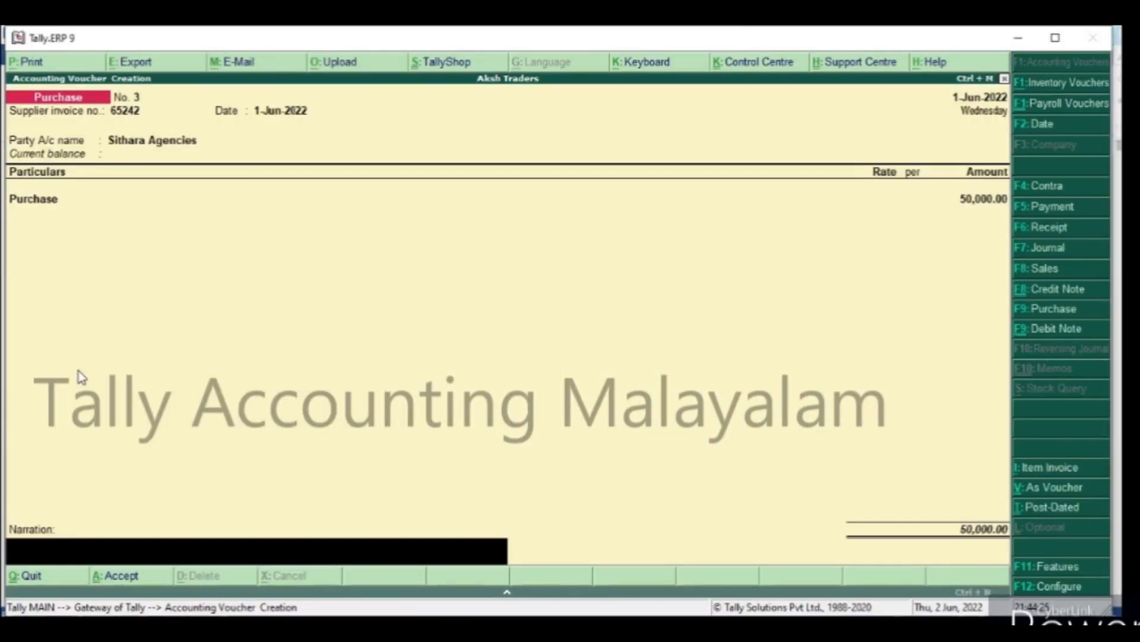
{"action": "key", "text": "Return"}
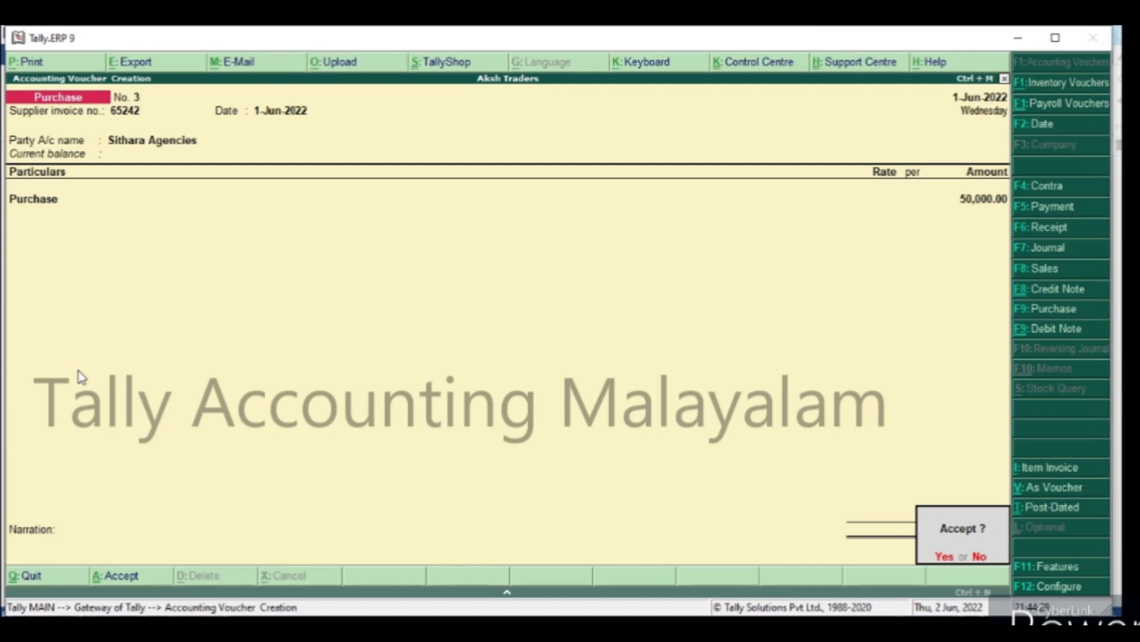
{"action": "key", "text": "y"}
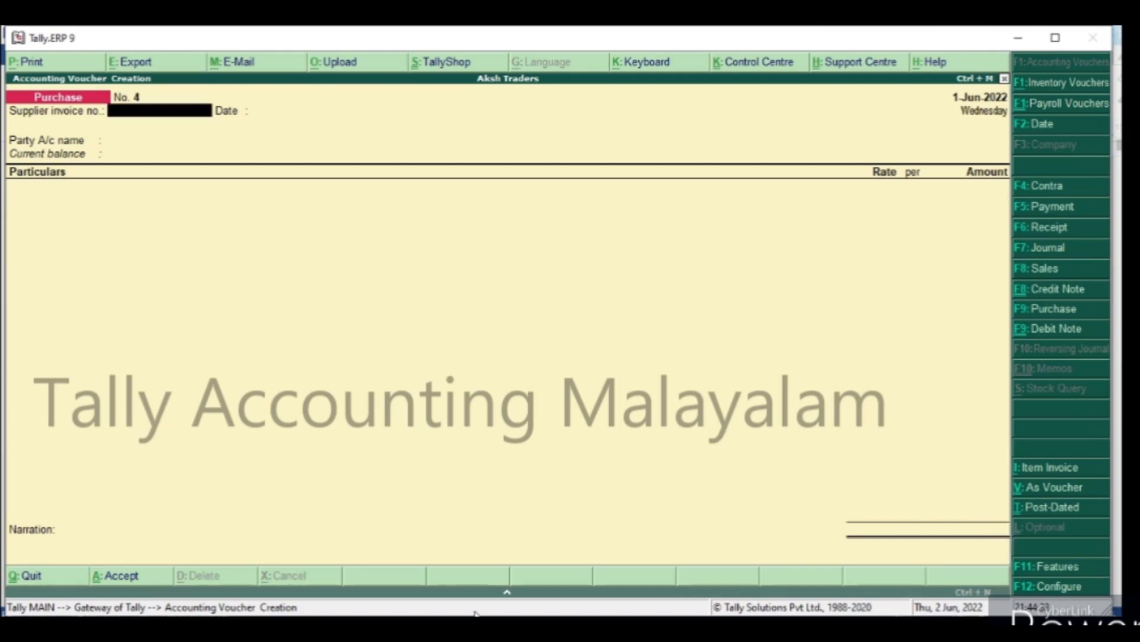
Check the settlement entry in the Word journal document and start a credit note of class Interest Paid dated 1-8-2022.
{"action": "key", "text": "alt+Tab"}
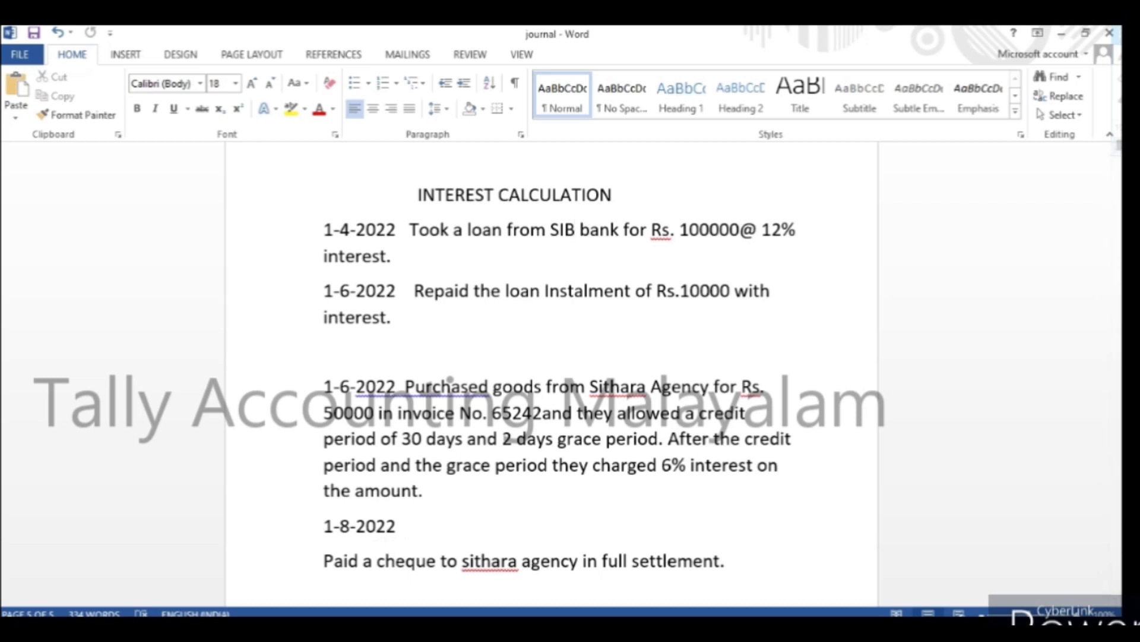
{"action": "key", "text": "alt+Tab"}
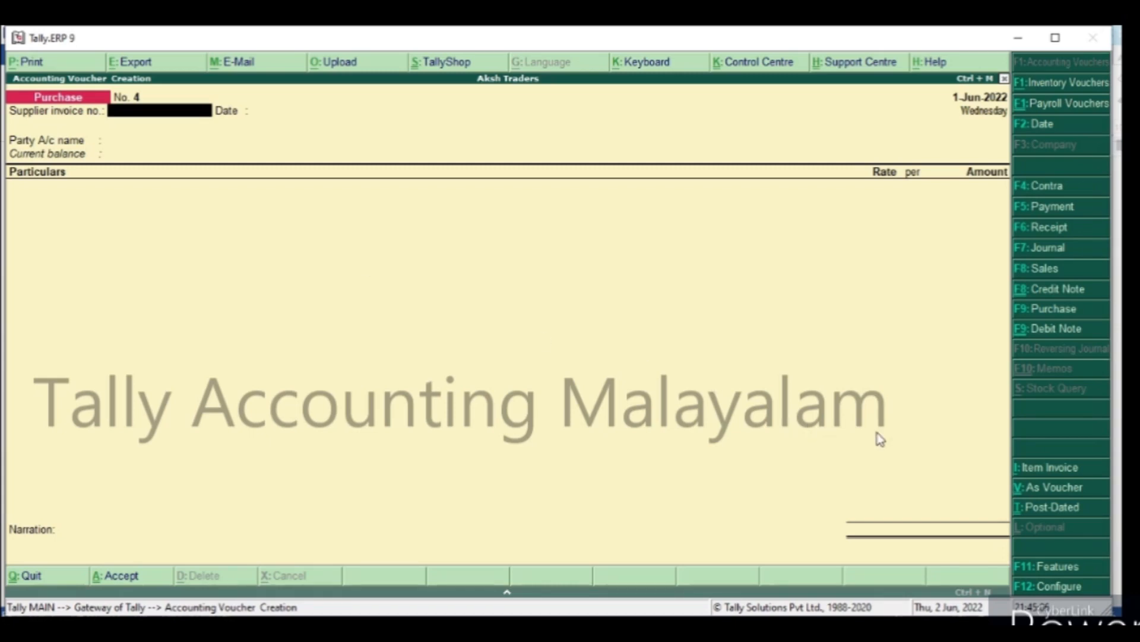
{"action": "left_click", "coordinate": [1076, 290]}
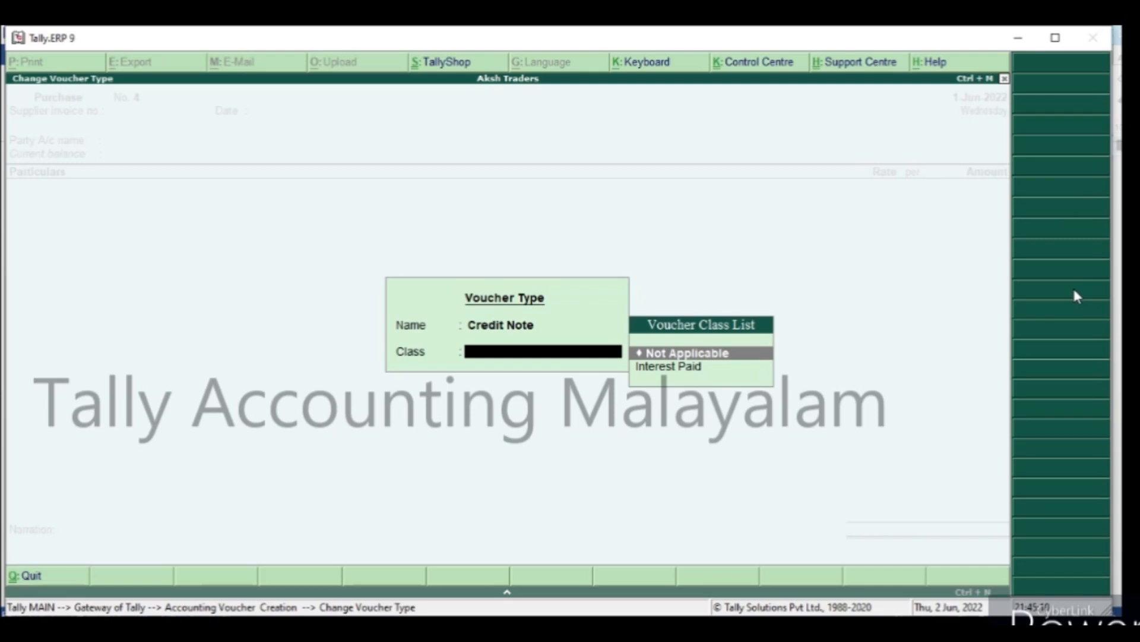
{"action": "key", "text": "Down"}
{"action": "key", "text": "Return"}
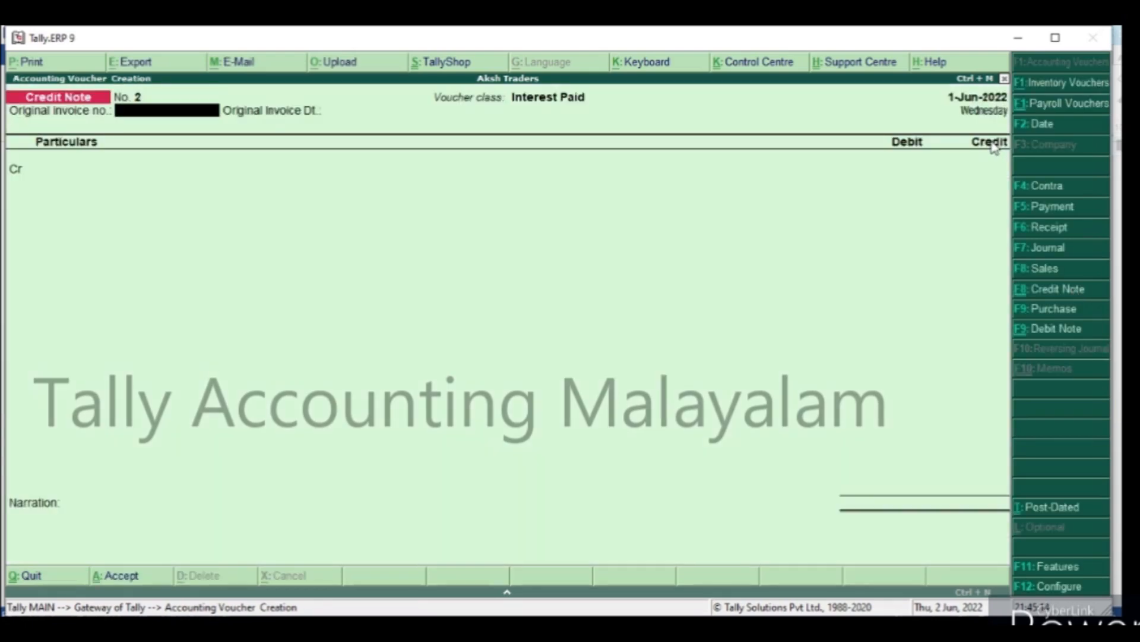
{"action": "key", "text": "F2"}
{"action": "type", "text": "1-8"}
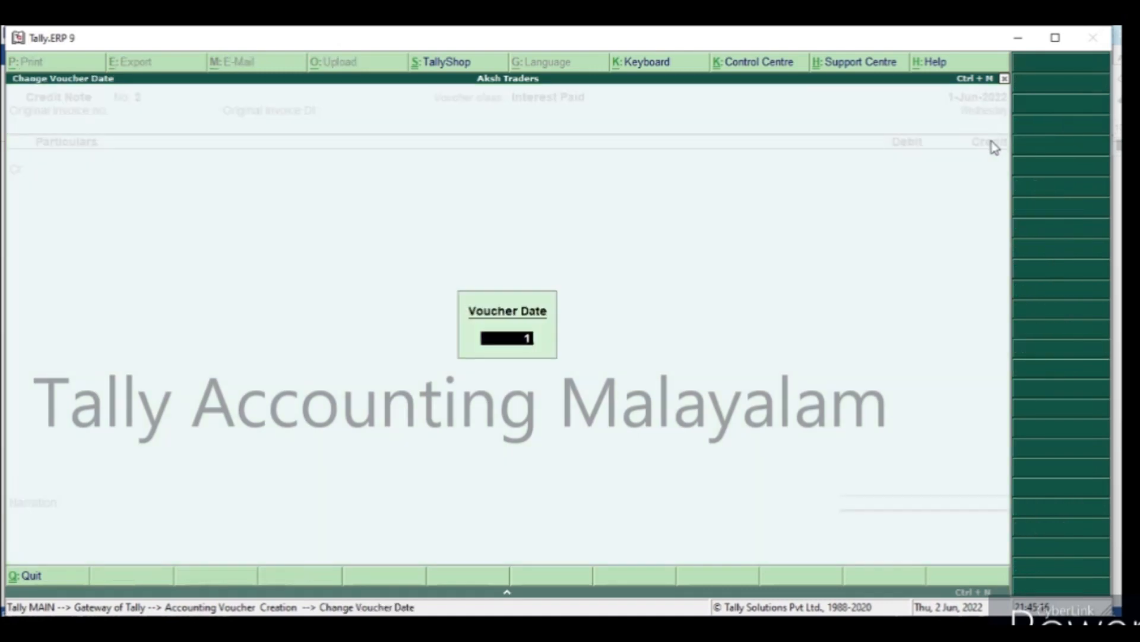
{"action": "key", "text": "Return"}
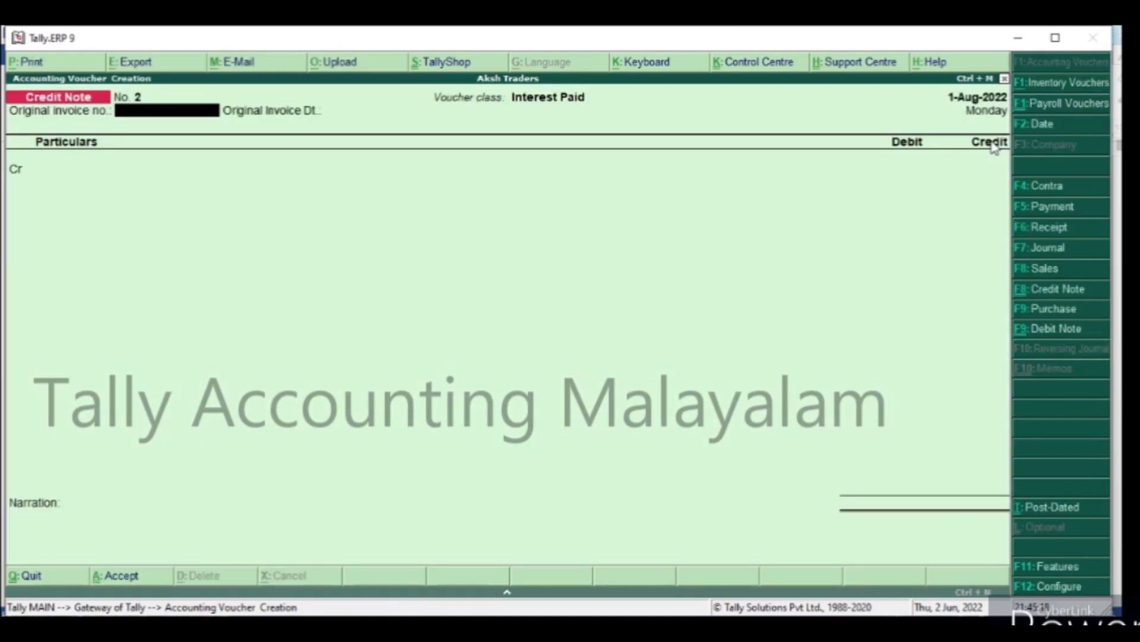
Credit Sithara Agencies in the credit note, leaving the original invoice details blank, and select interest bill 65242.
{"action": "key", "text": "Return"}
{"action": "key", "text": "Return"}
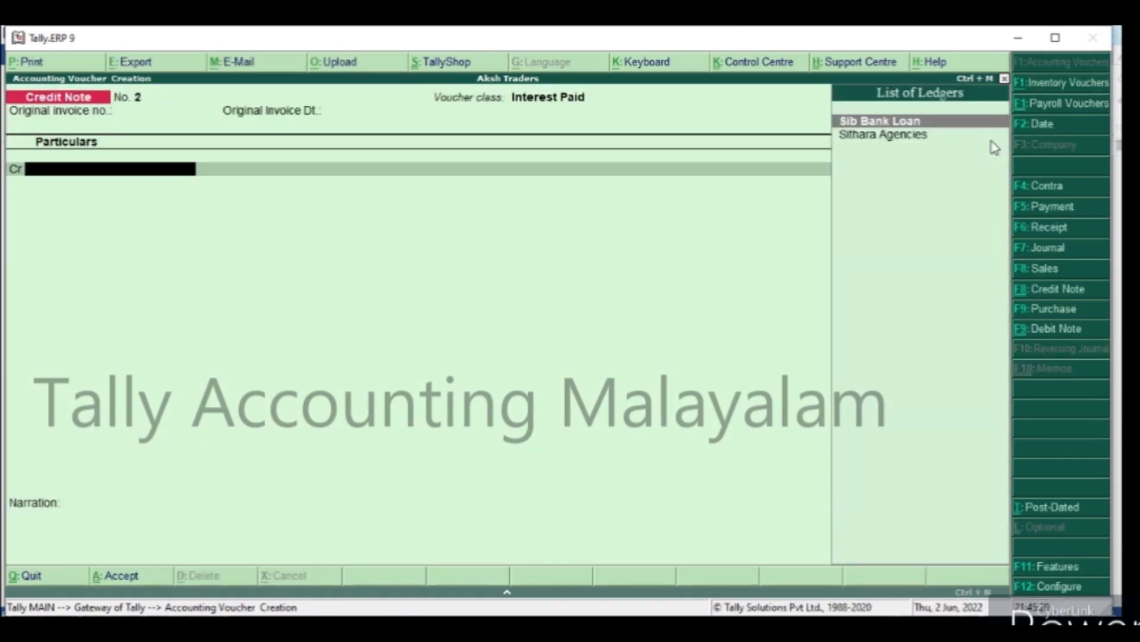
{"action": "key", "text": "Down"}
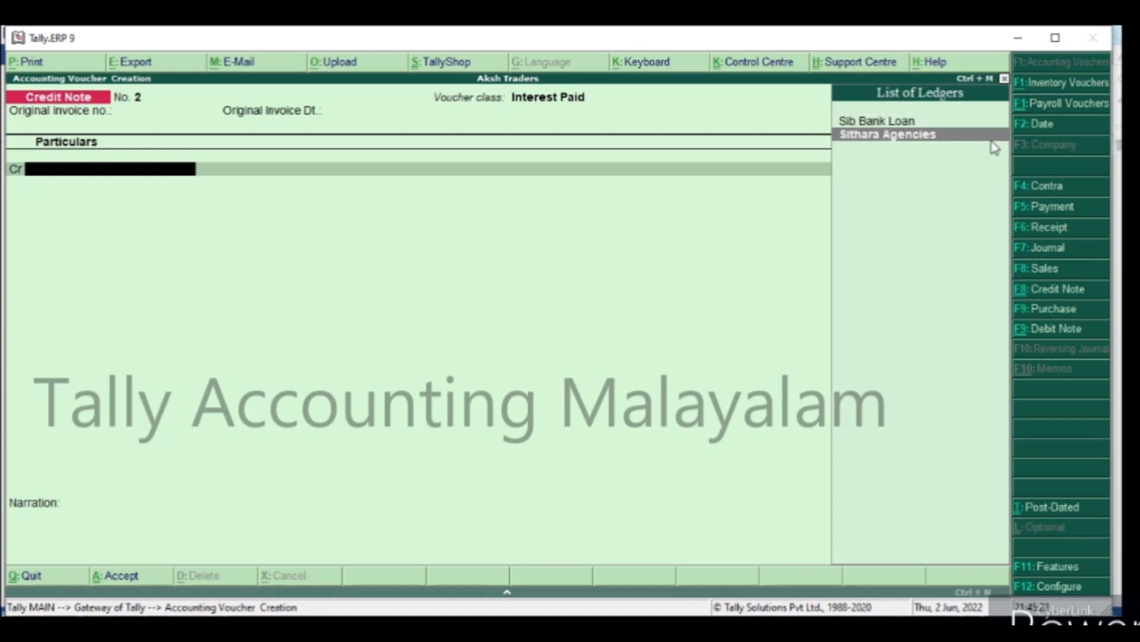
{"action": "key", "text": "Return"}
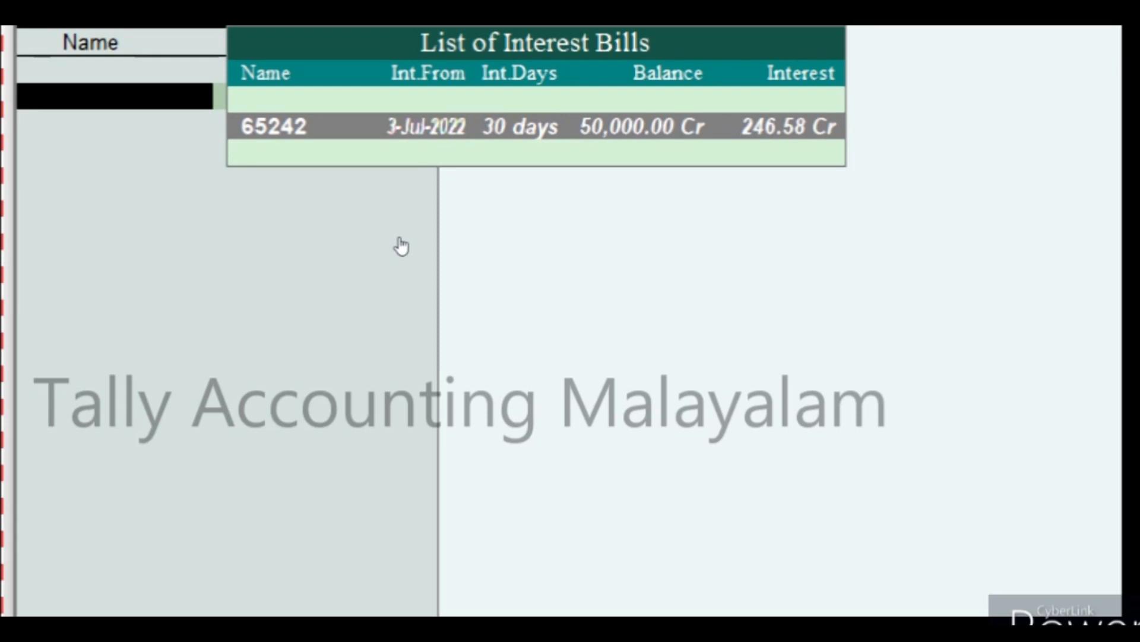
{"action": "key", "text": "Return"}
Accept the buyer's details as filled in and debit the Interest Paid ledger in the credit note.
{"action": "key", "text": "Return"}
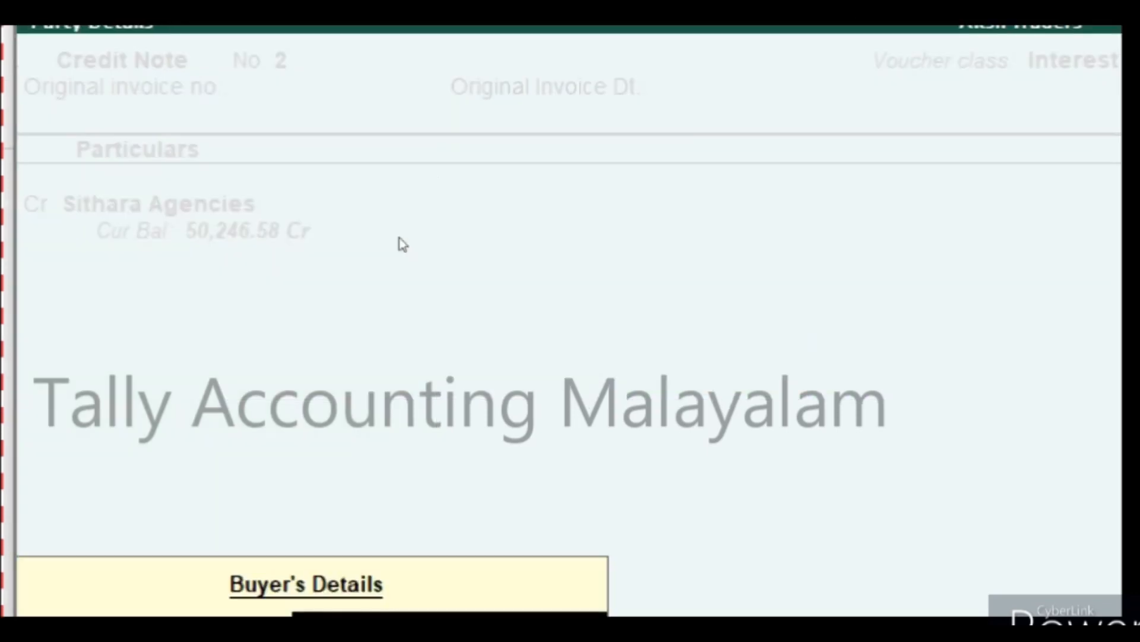
{"action": "key", "text": "Return"}
{"action": "key", "text": "Return"}
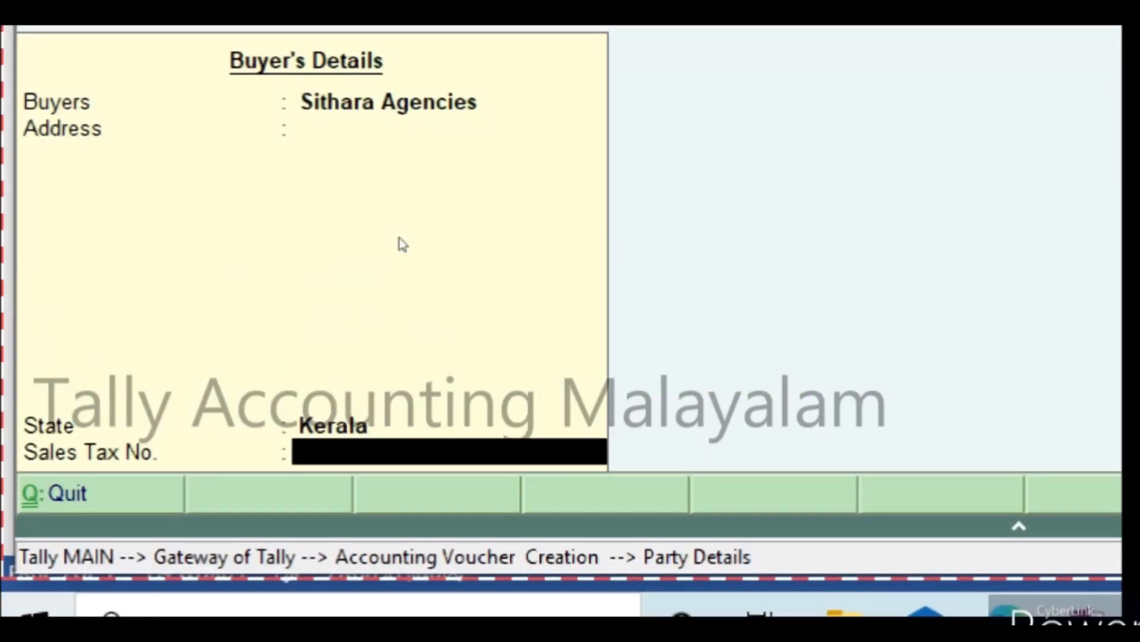
{"action": "key", "text": "Return"}
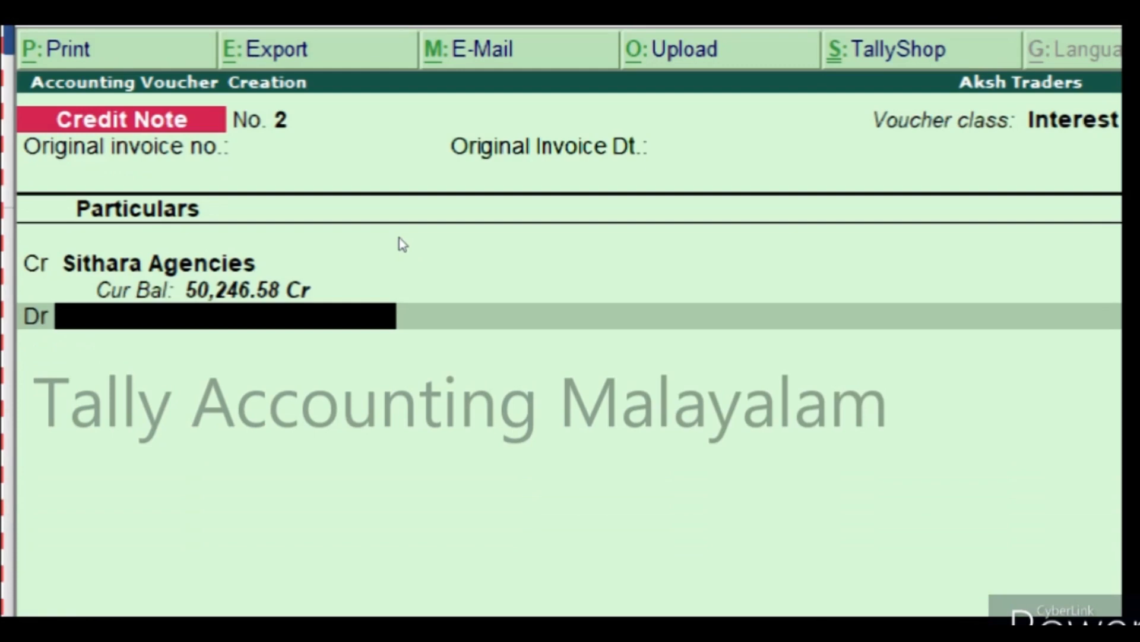
{"action": "type", "text": "I"}
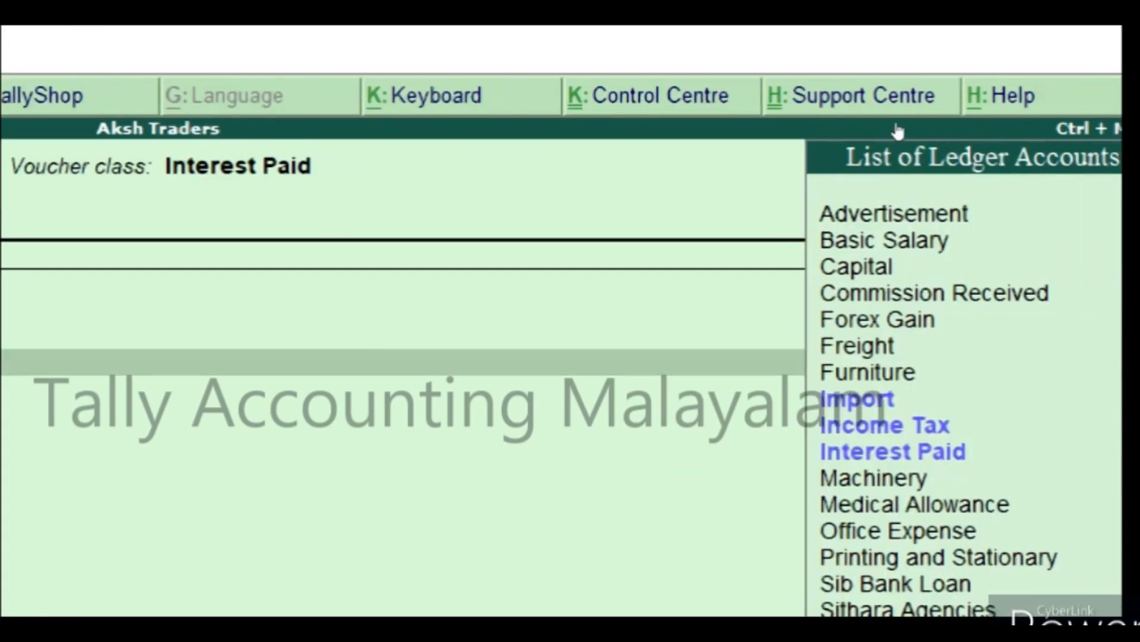
{"action": "key", "text": "Down"}
{"action": "key", "text": "Down"}
{"action": "key", "text": "Down"}
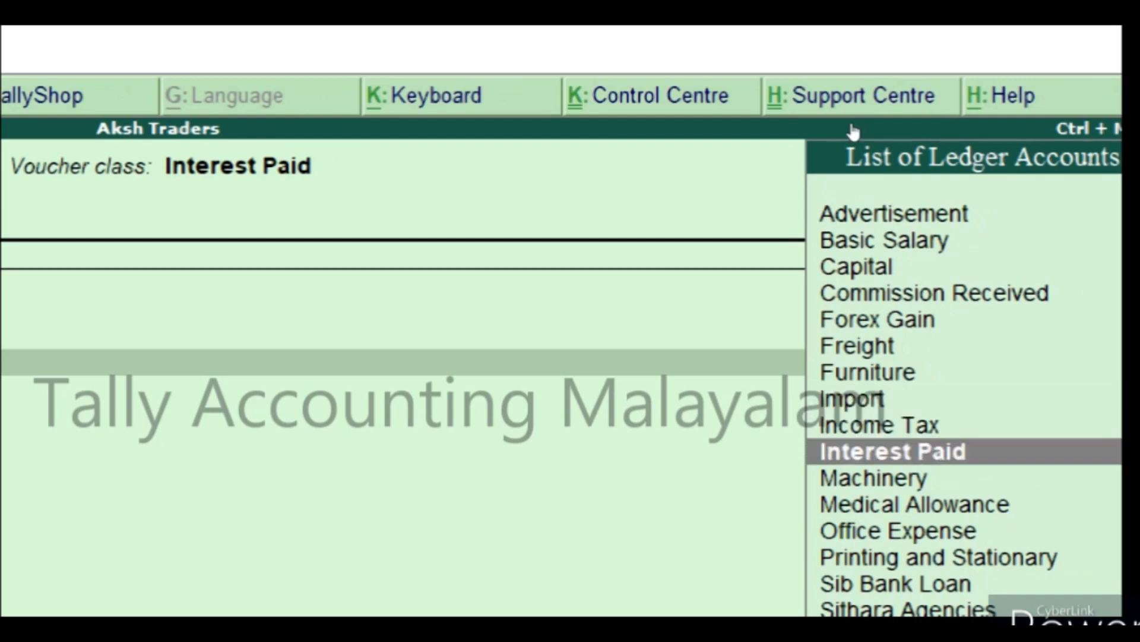
{"action": "key", "text": "Return"}
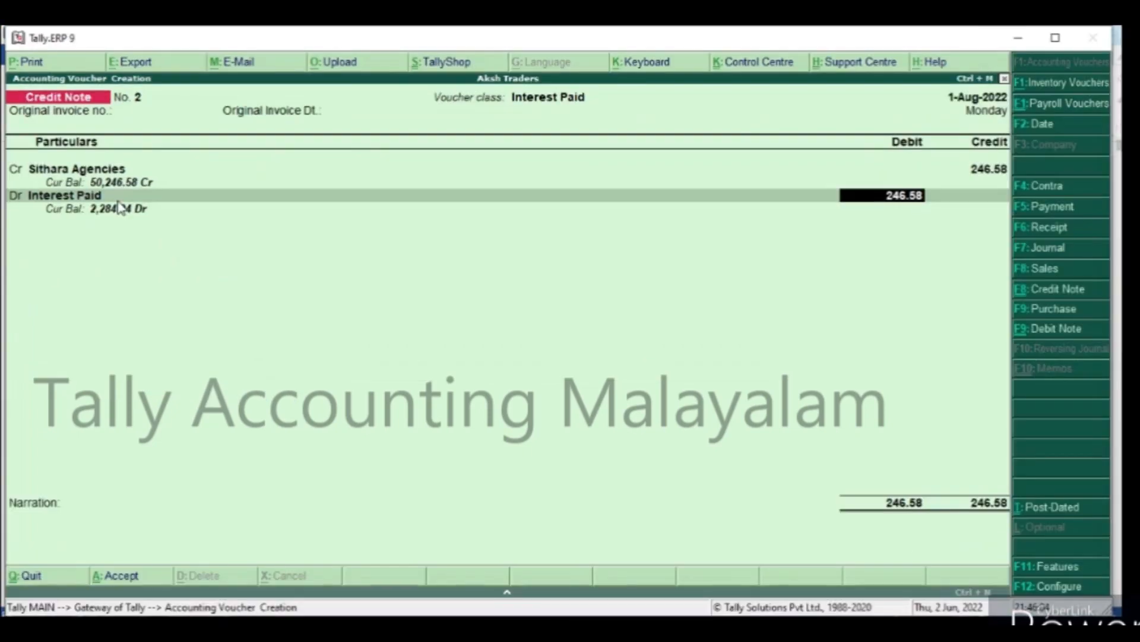
Save the credit note for 246.58 without a narration.
{"action": "key", "text": "Return"}
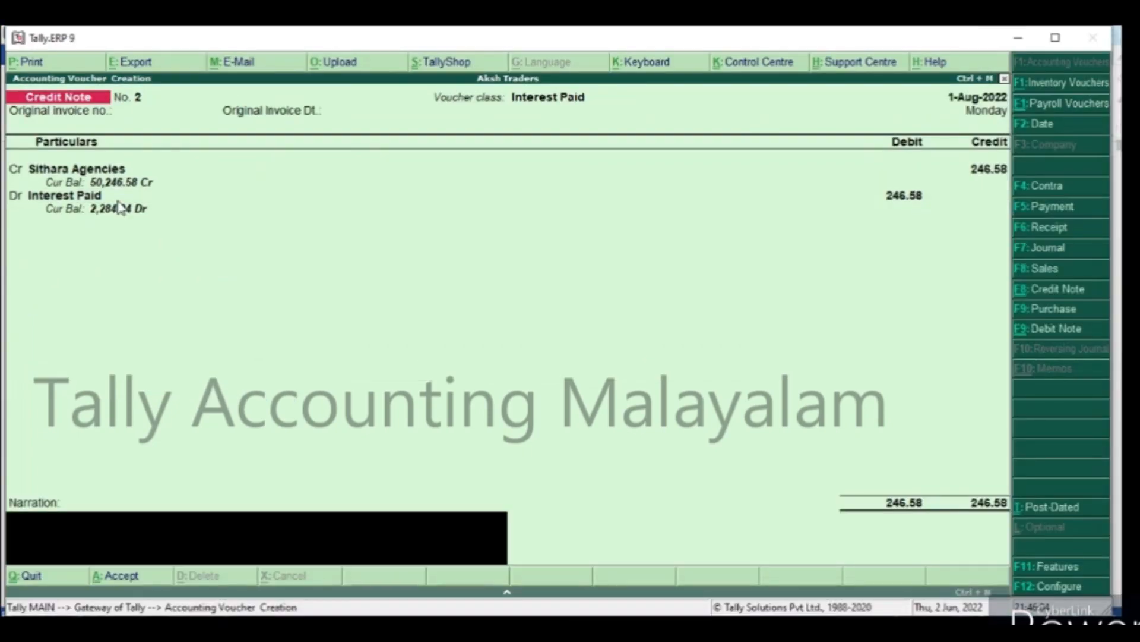
{"action": "key", "text": "Return"}
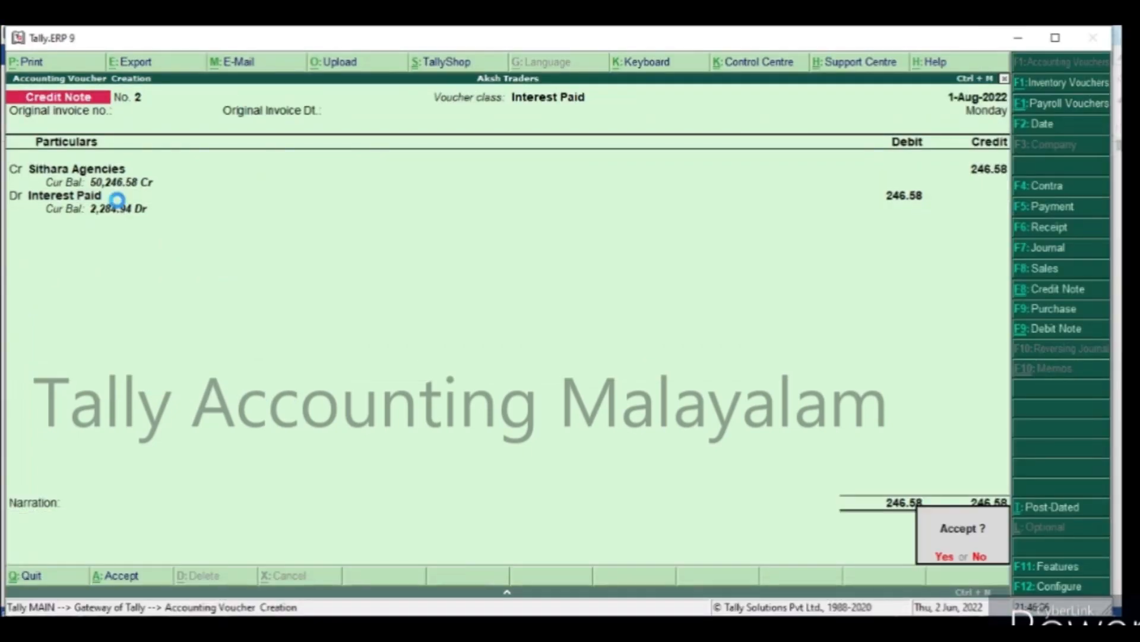
{"action": "key", "text": "Return"}
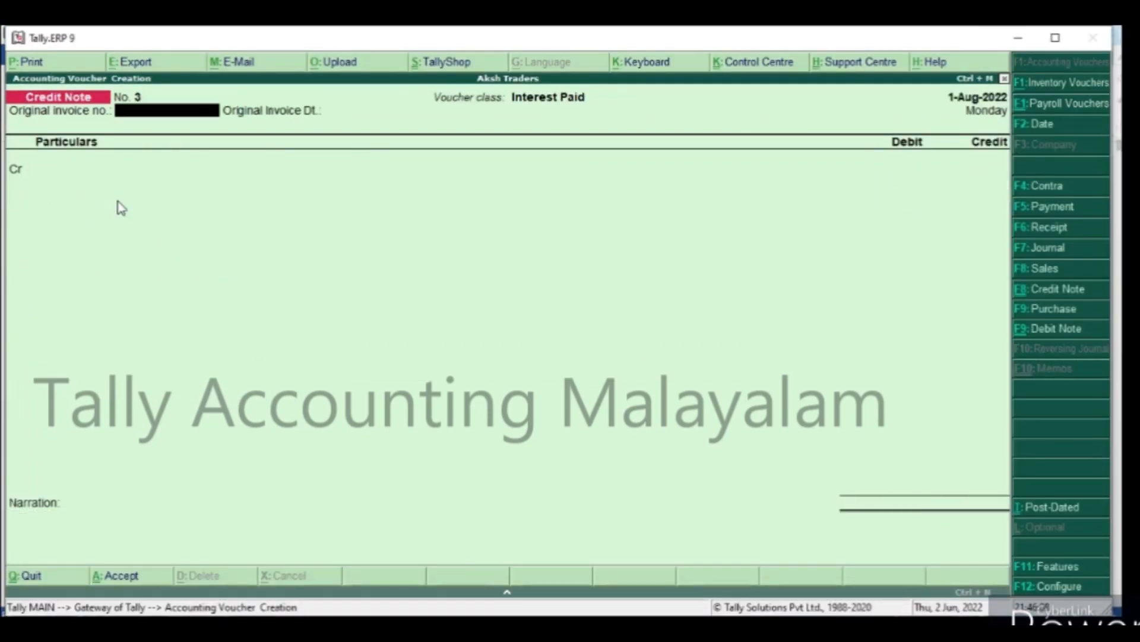
Start a payment voucher and select Sithara Agencies as the ledger to debit.
{"action": "key", "text": "F5"}
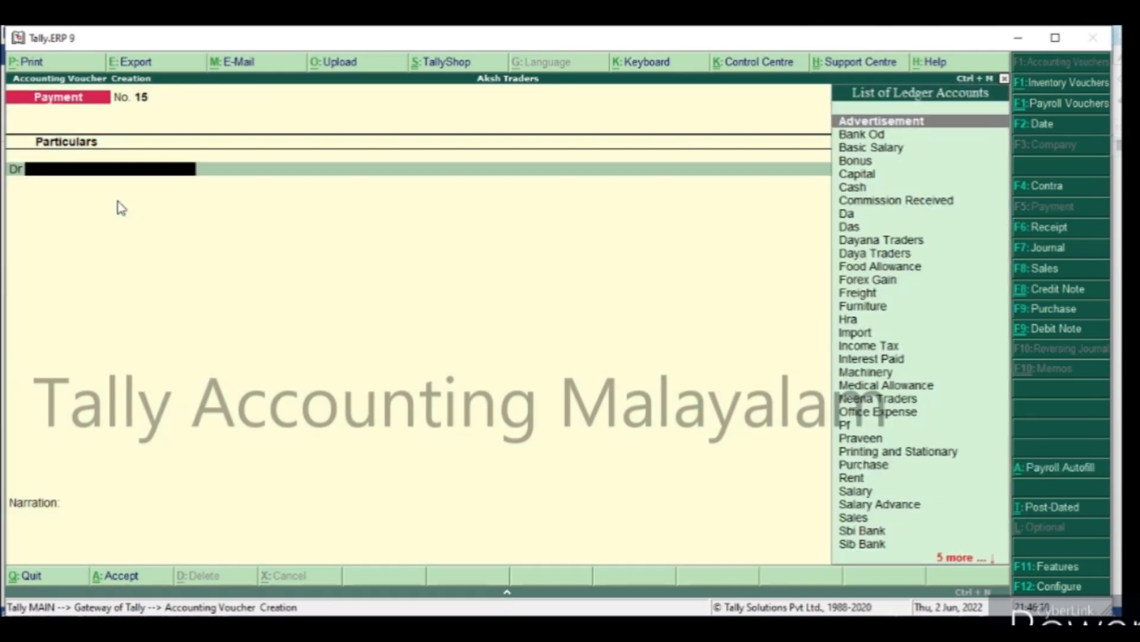
{"action": "type", "text": "S"}
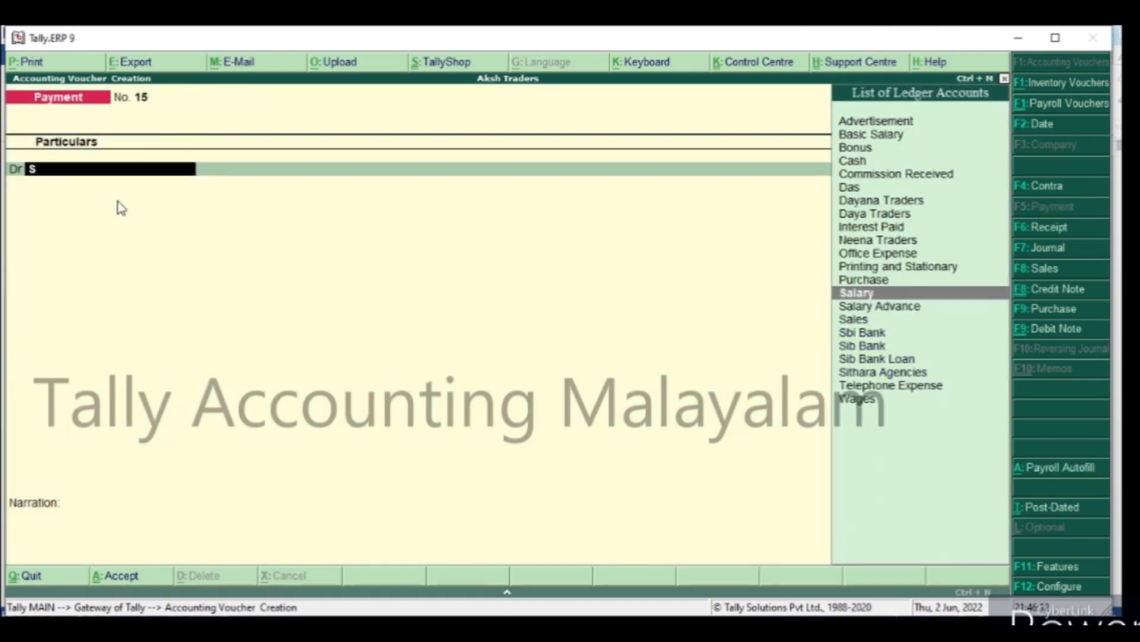
{"action": "key", "text": "Down"}
{"action": "key", "text": "Down"}
{"action": "key", "text": "Down"}
{"action": "key", "text": "Down"}
{"action": "key", "text": "Down"}
{"action": "key", "text": "Down"}
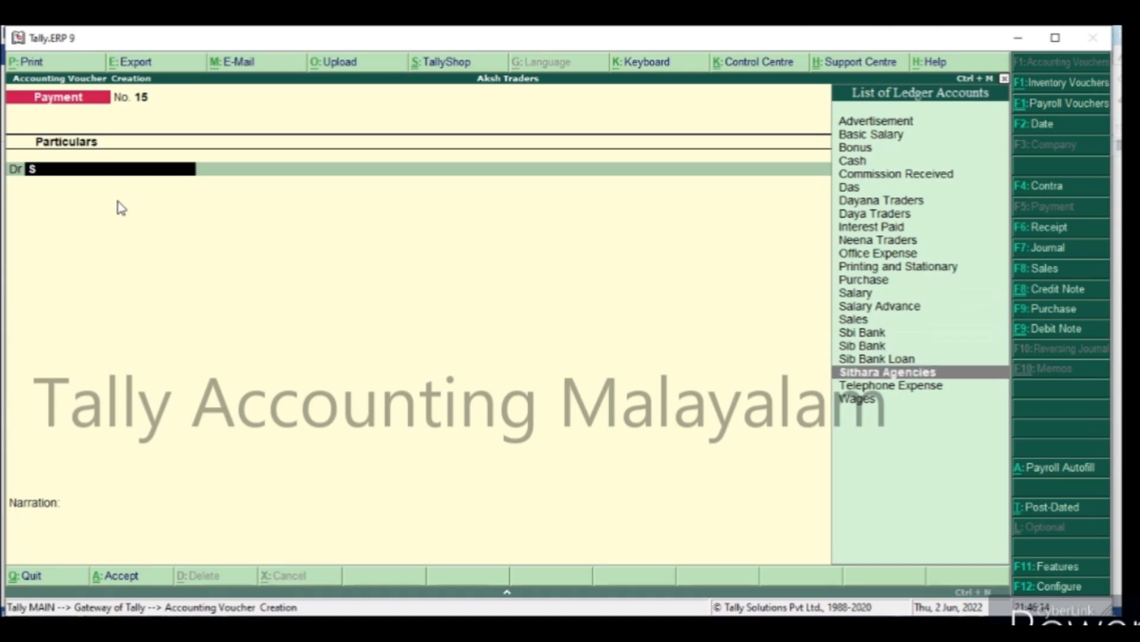
{"action": "key", "text": "Return"}
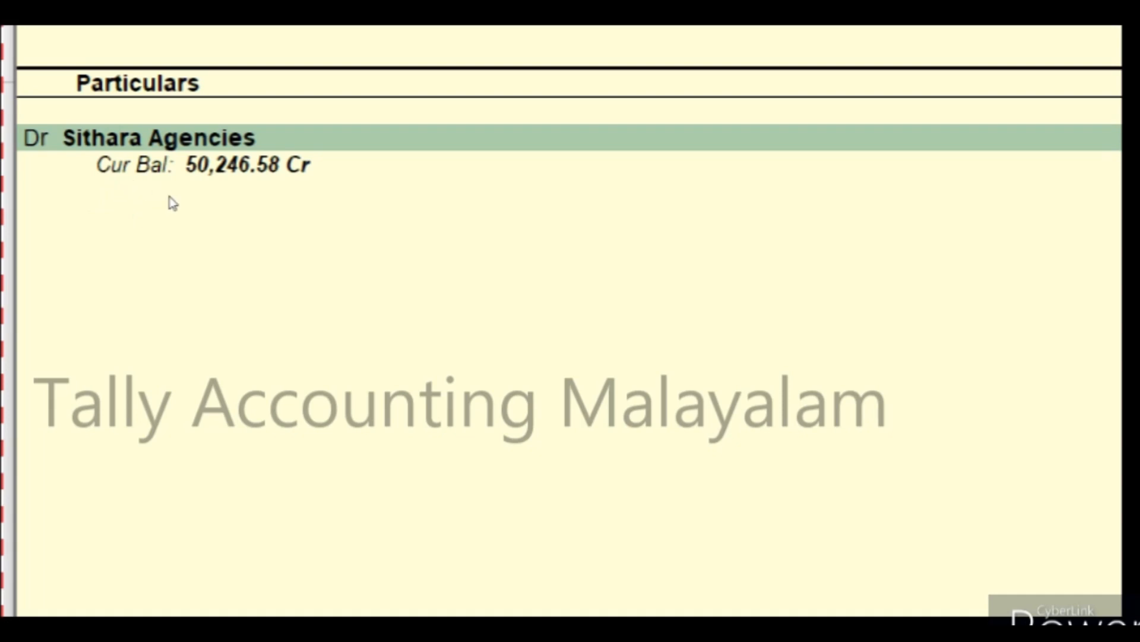
Allocate the full 50,246.58 Dr payment as Agst Ref to pending bill 65242.
{"action": "key", "text": "Return"}
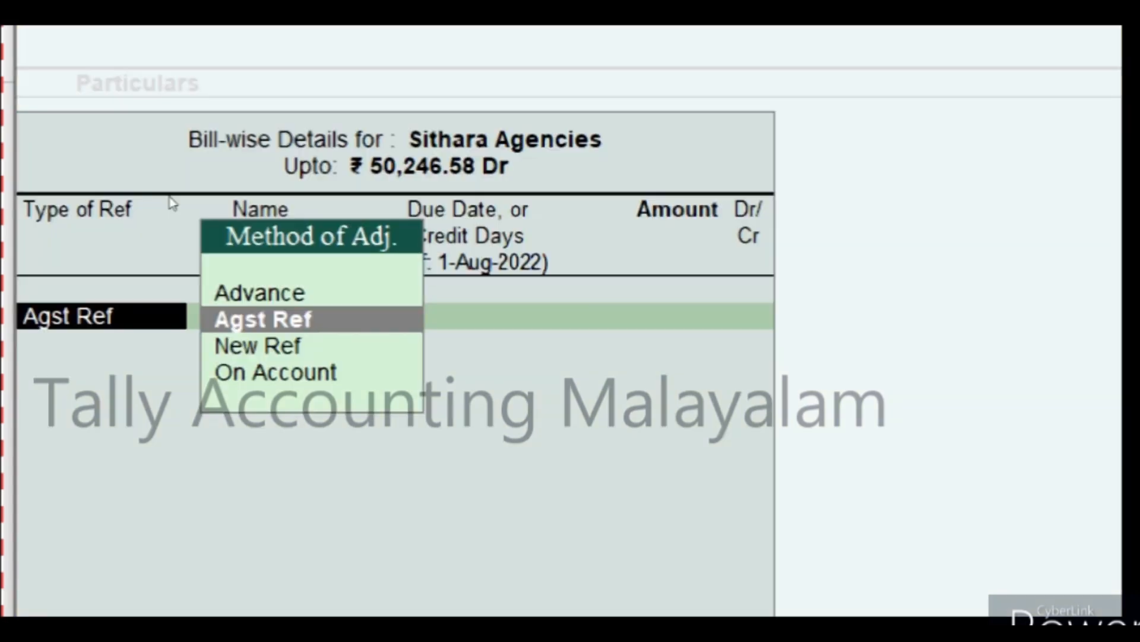
{"action": "key", "text": "Return"}
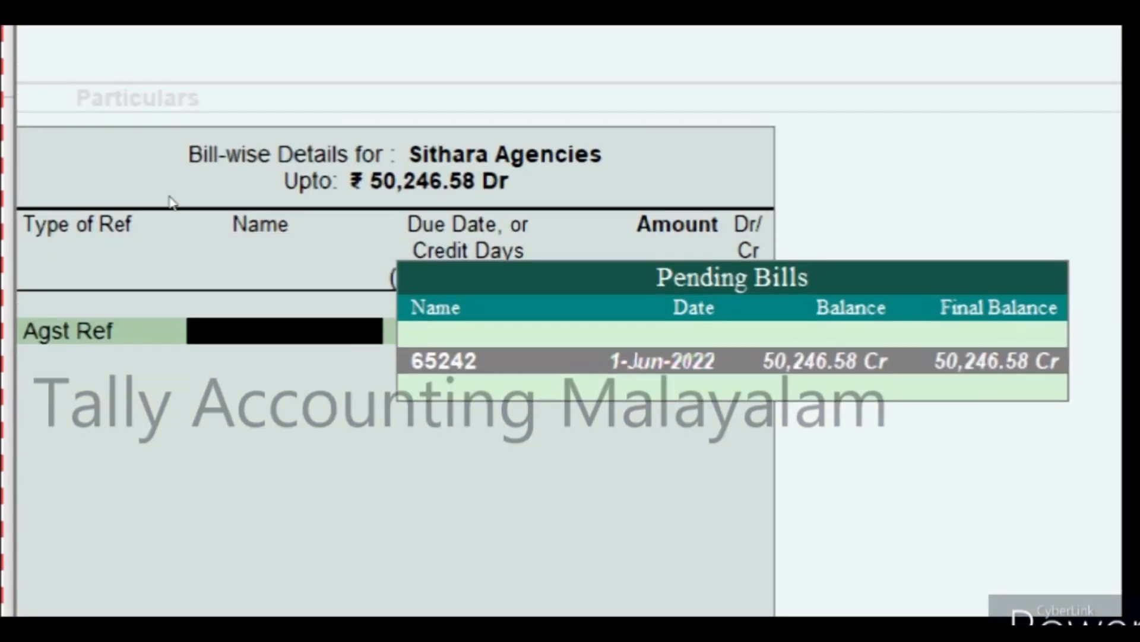
{"action": "key", "text": "Return"}
{"action": "key", "text": "Return"}
{"action": "key", "text": "Return"}
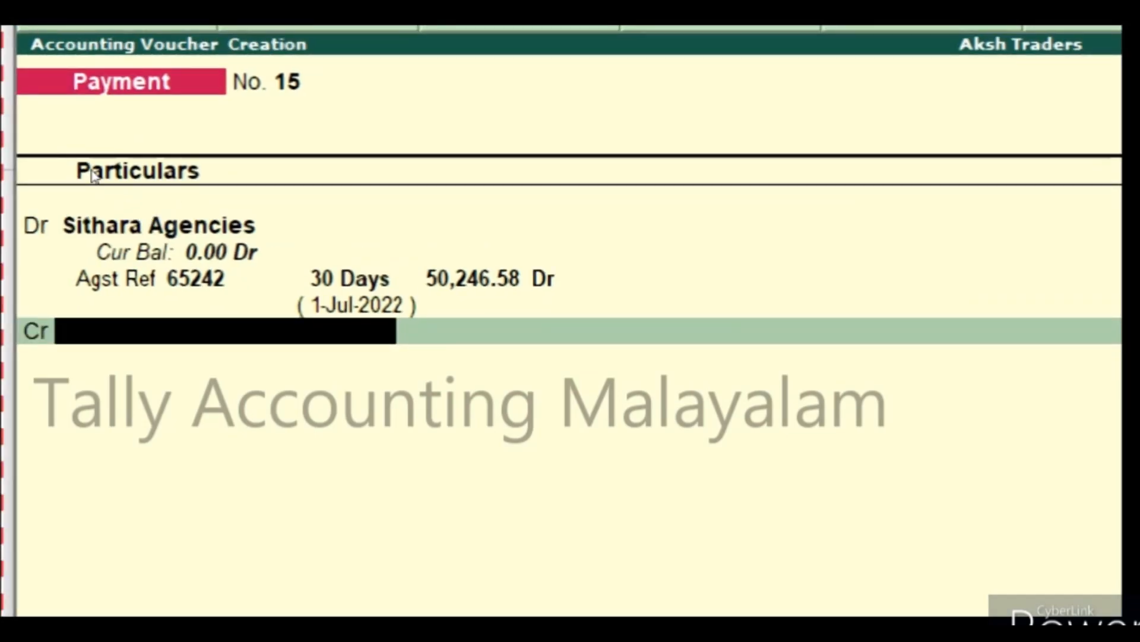
Credit the Sib Bank ledger with 50,246.58 in the payment voucher.
{"action": "type", "text": "Si"}
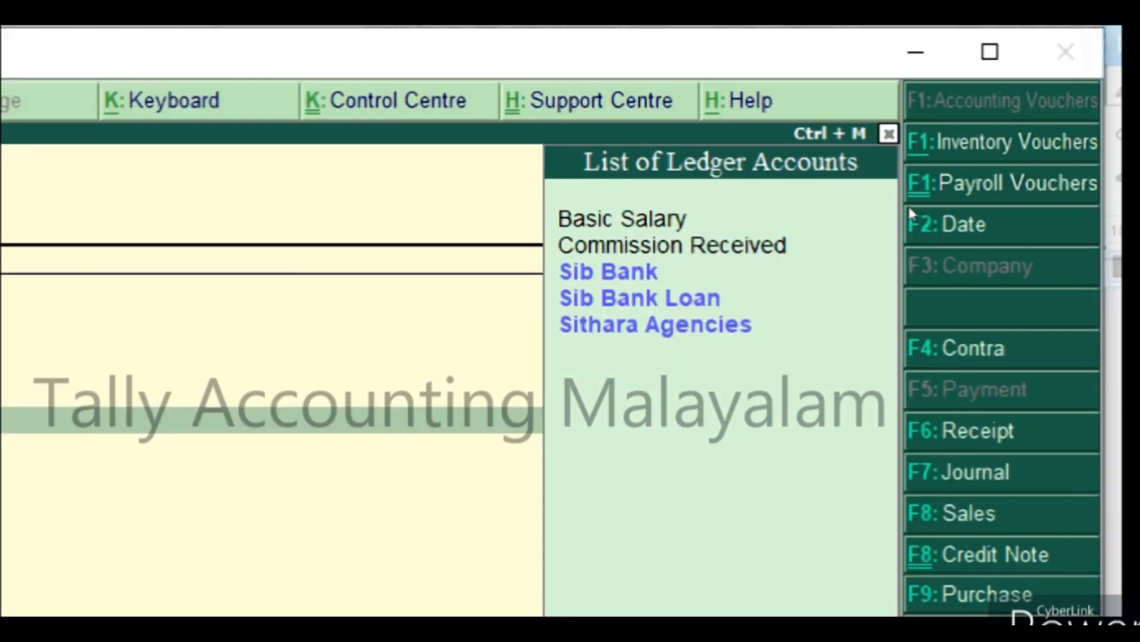
{"action": "key", "text": "Down"}
{"action": "key", "text": "Up"}
{"action": "key", "text": "Return"}
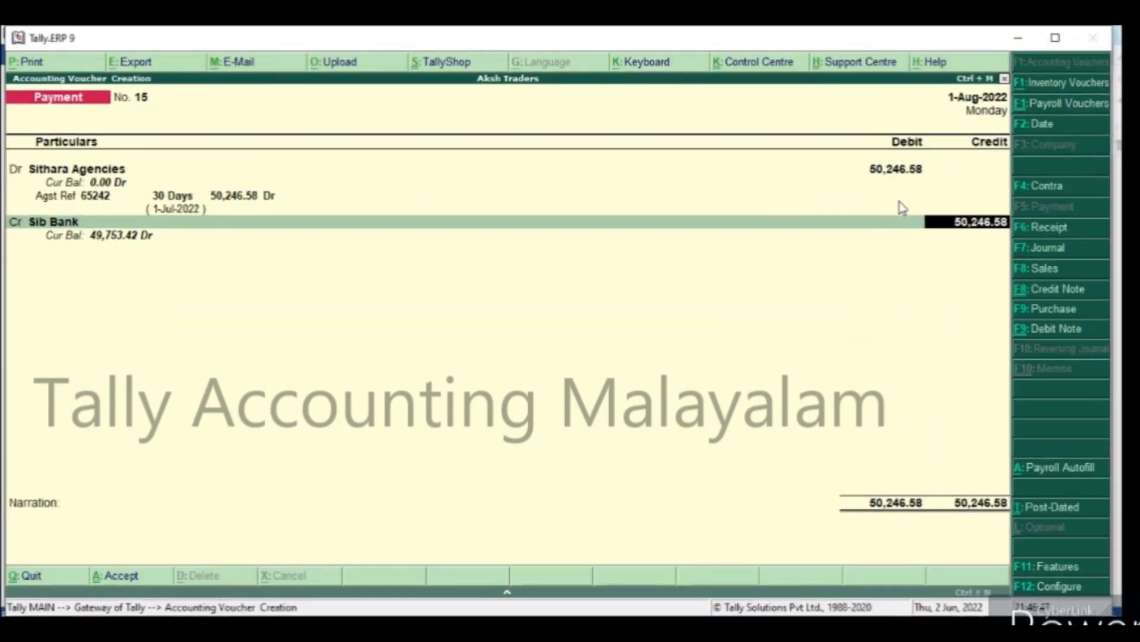
{"action": "key", "text": "Return"}
{"action": "key", "text": "Return"}
{"action": "key", "text": "Return"}
{"action": "key", "text": "Return"}
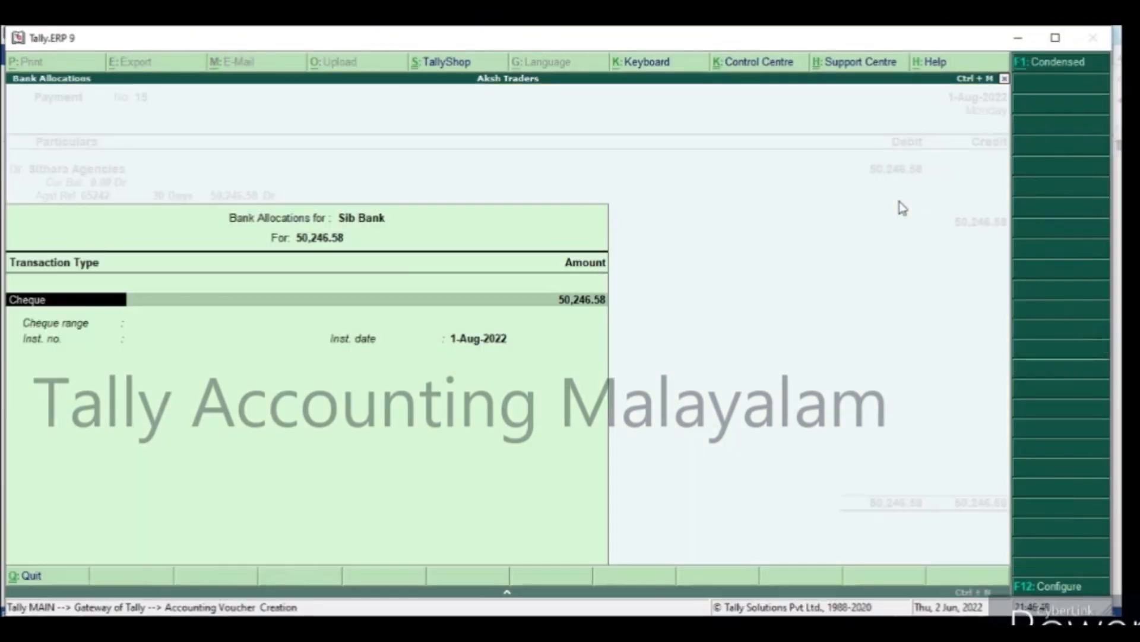
Accept the Cheque bank allocation with its default details and save the payment voucher without a narration.
{"action": "key", "text": "Return"}
{"action": "key", "text": "Return"}
{"action": "key", "text": "Return"}
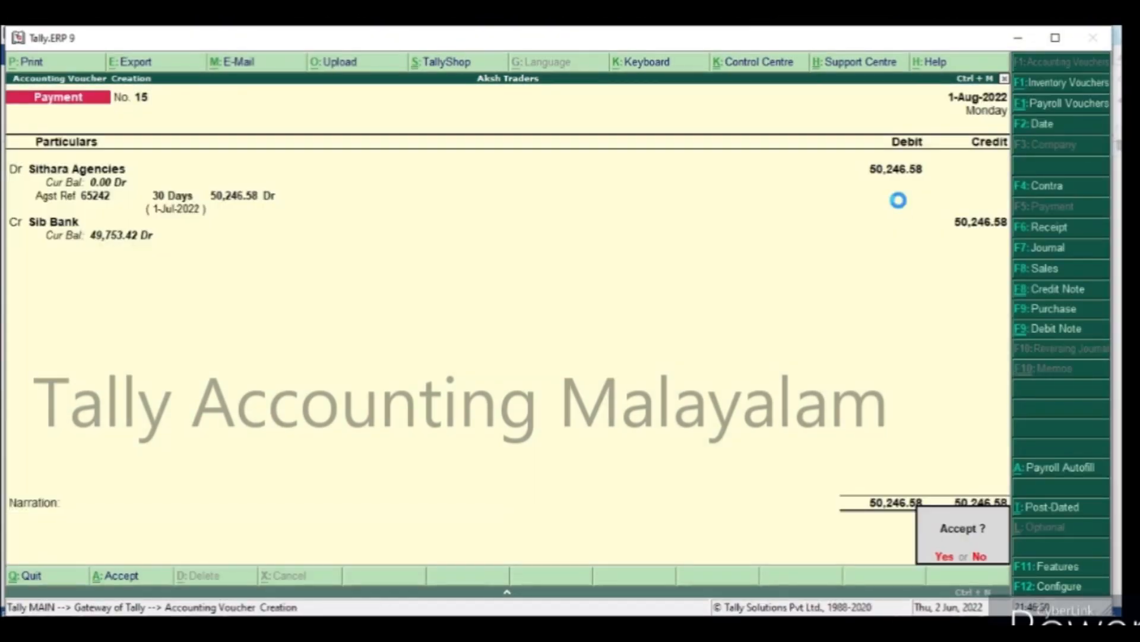
{"action": "key", "text": "Return"}
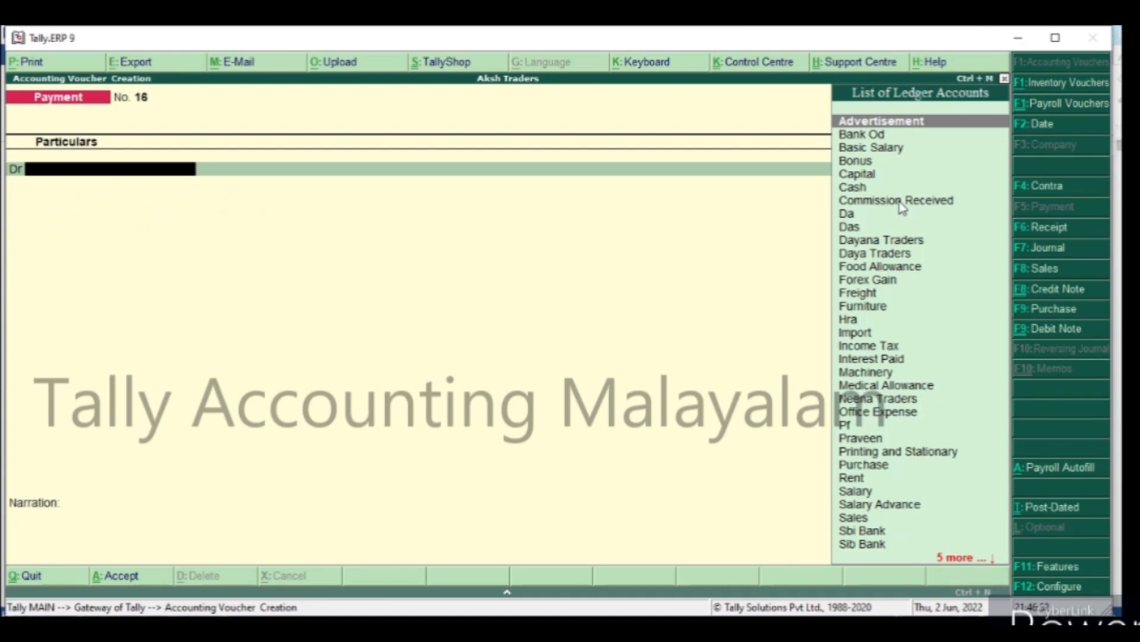